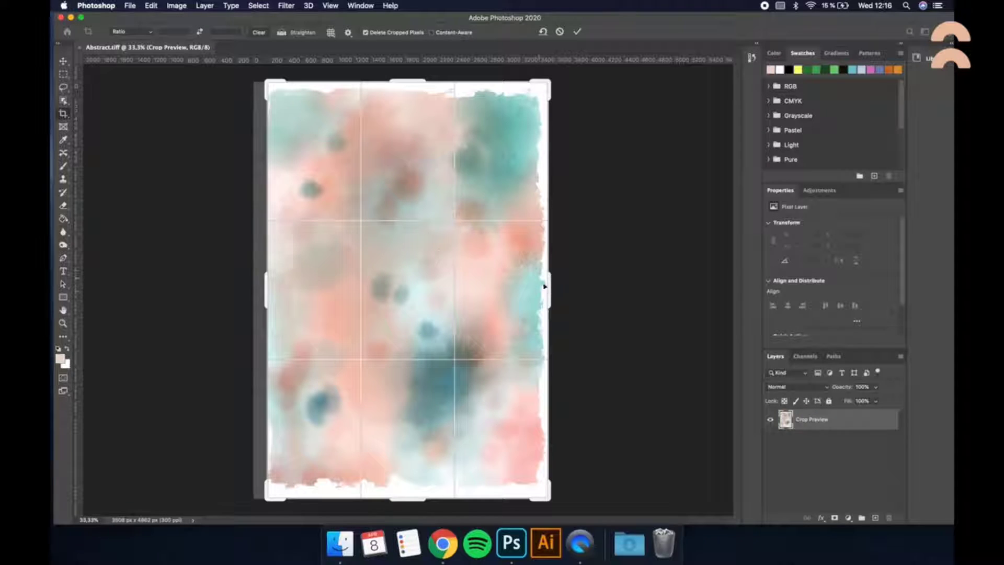
- Crop the abstract painting on all four sides to remove its ragged white edges
mouse_move(551, 291)
left_mouse_down()
mouse_move(555, 279)
mouse_move(545, 288)
left_mouse_up()
left_click_drag(412, 489, 413, 469)
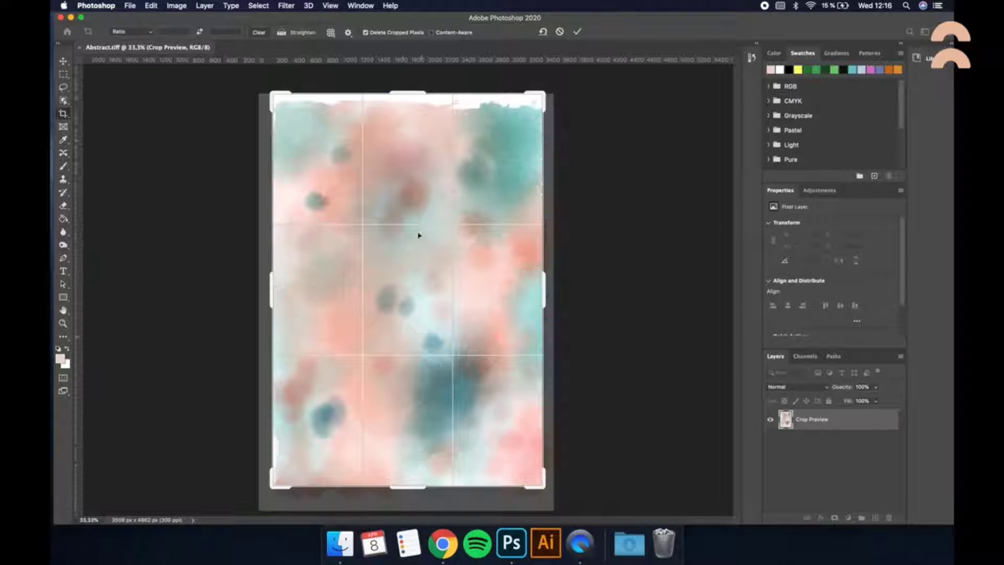
left_click_drag(408, 92, 409, 110)
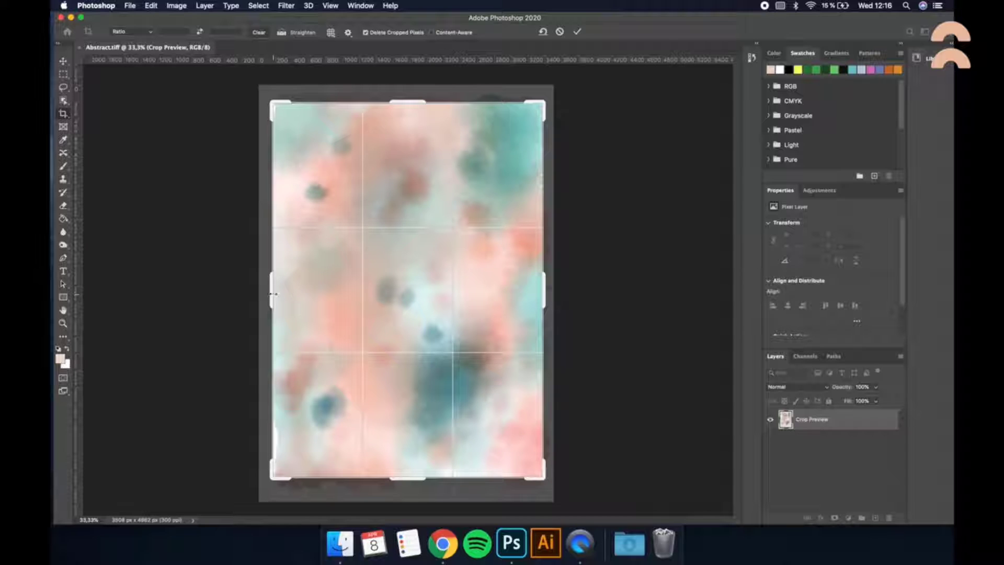
left_click_drag(273, 294, 273, 292)
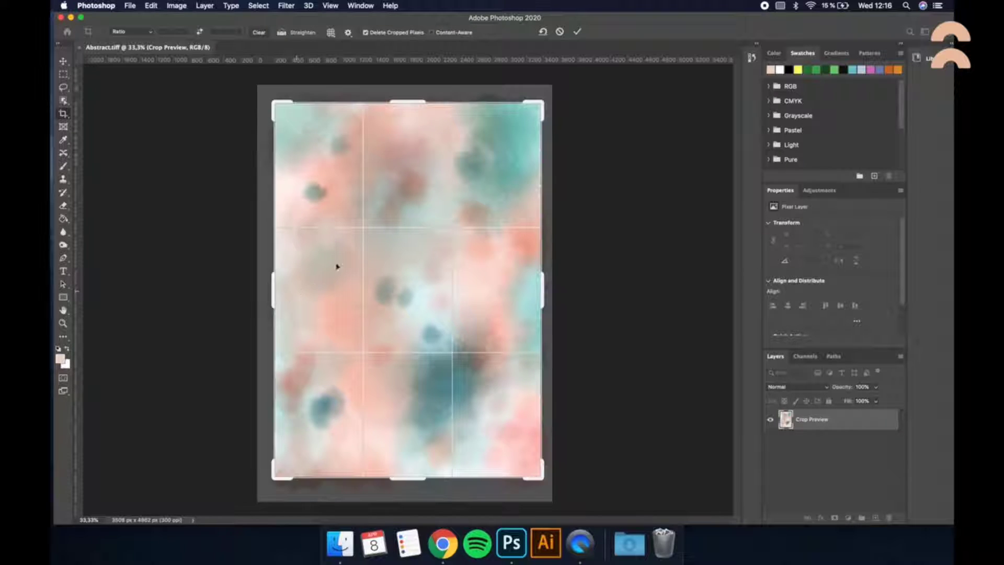
left_click(577, 32)
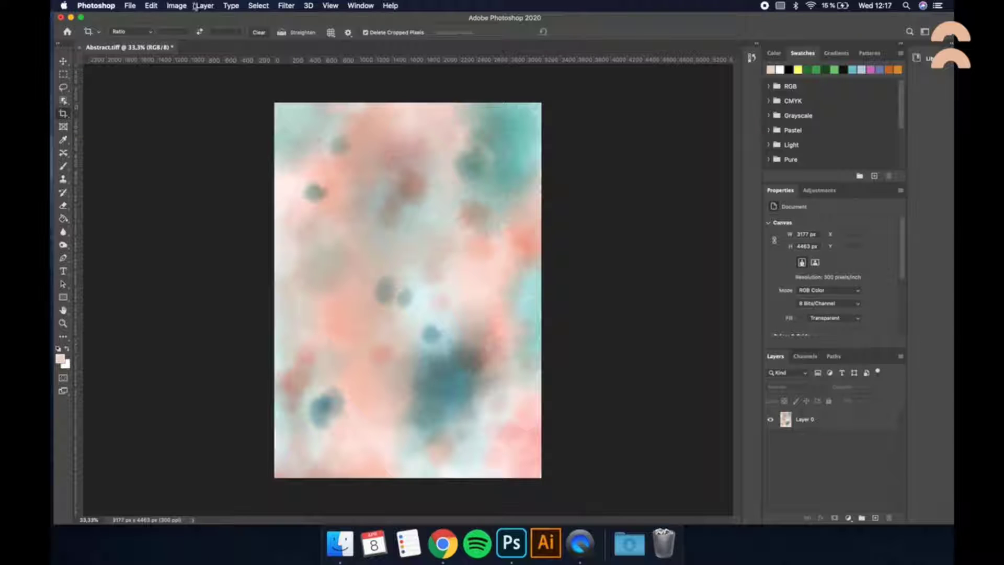
- Add a Levels adjustment to the abstract painting with input values of 48, 1,28 and 249
left_click(820, 191)
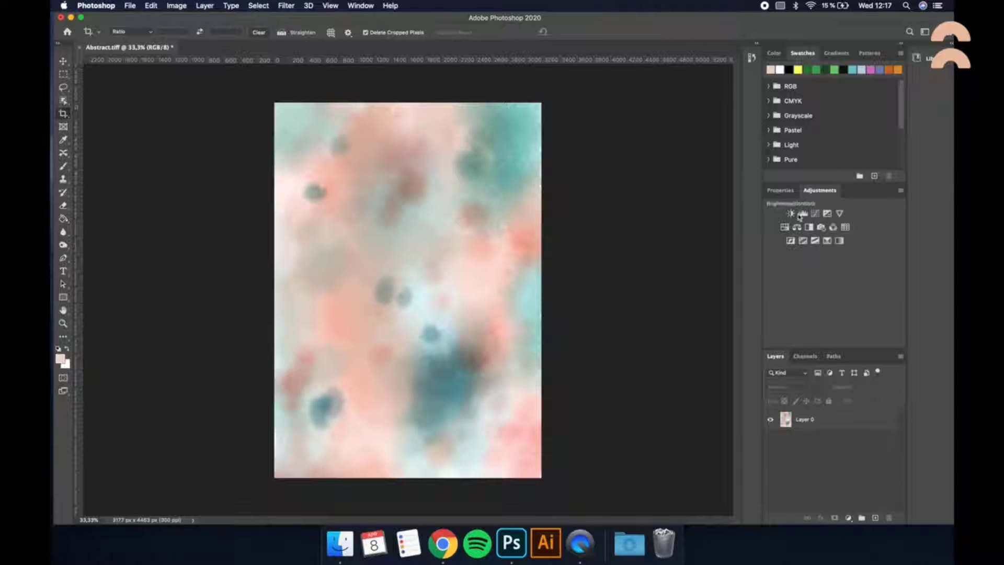
left_click(801, 214)
left_click_drag(784, 301, 885, 299)
left_click_drag(795, 299, 890, 299)
left_click_drag(812, 299, 805, 299)
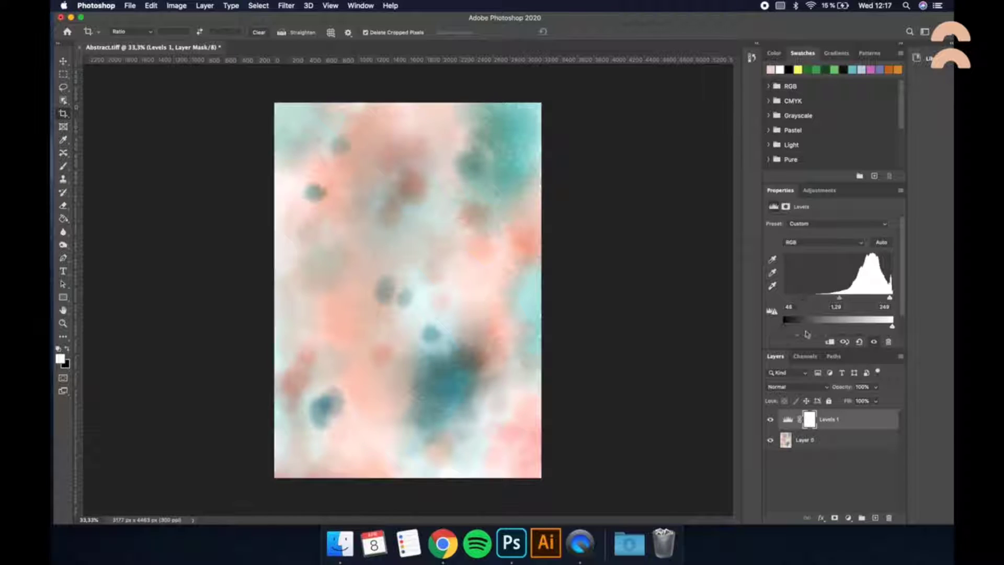
- Add a Selective Color adjustment for Cyans with Cyan +37 %, Magenta -19 % and a reduced Black value
left_click(821, 191)
left_click(834, 242)
left_click(827, 235)
left_click(815, 258)
mouse_move(830, 256)
left_mouse_down()
mouse_move(748, 247)
mouse_move(833, 256)
left_mouse_up()
left_click_drag(830, 275, 853, 257)
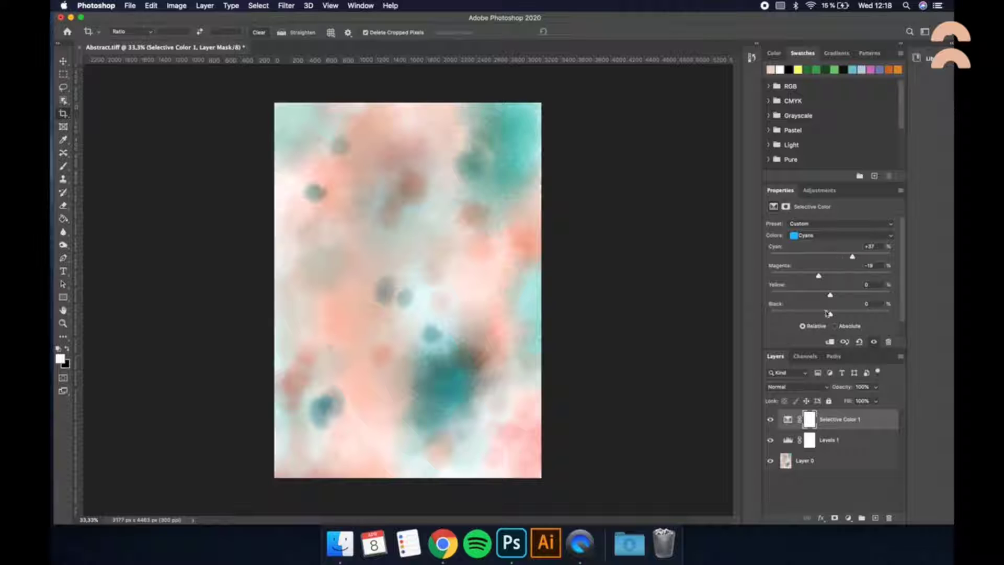
left_click_drag(829, 314, 796, 313)
- Merge the Selective Color and Levels adjustments with the abstract painting's layer
left_click(827, 460)
left_click(841, 421, "shift")
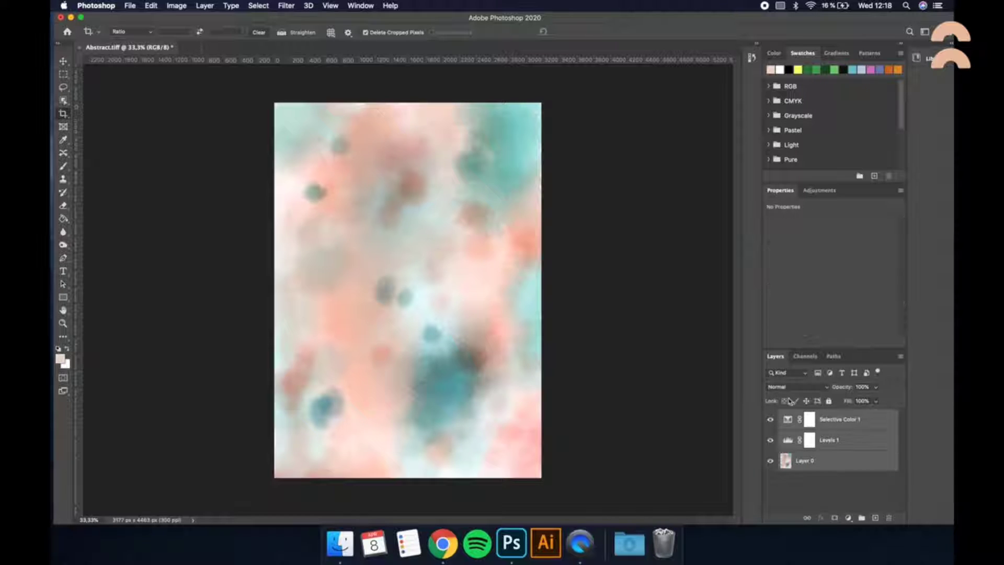
key("super+e")
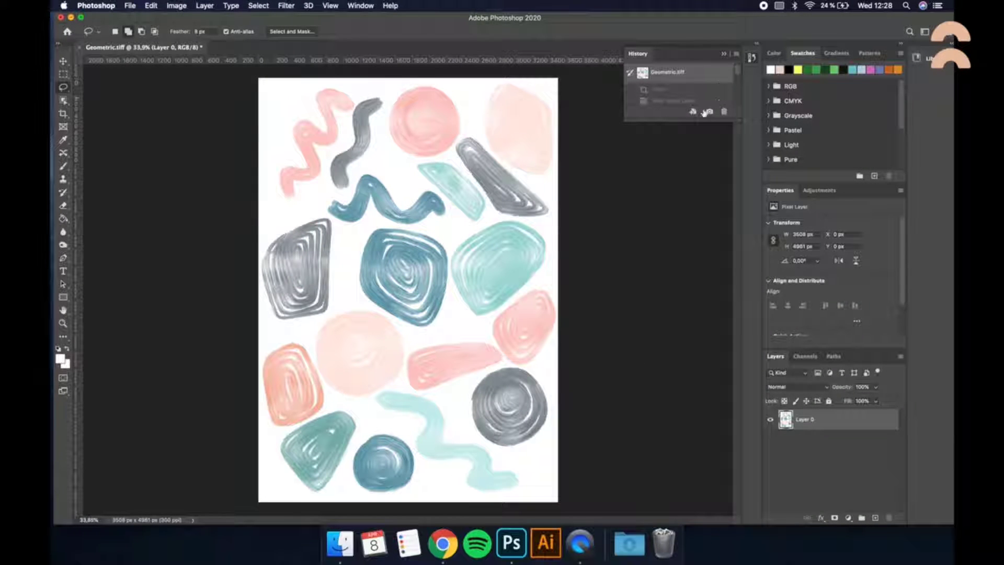
- Crop a thin strip off the lower edge of the Geometric artwork
left_click(63, 114)
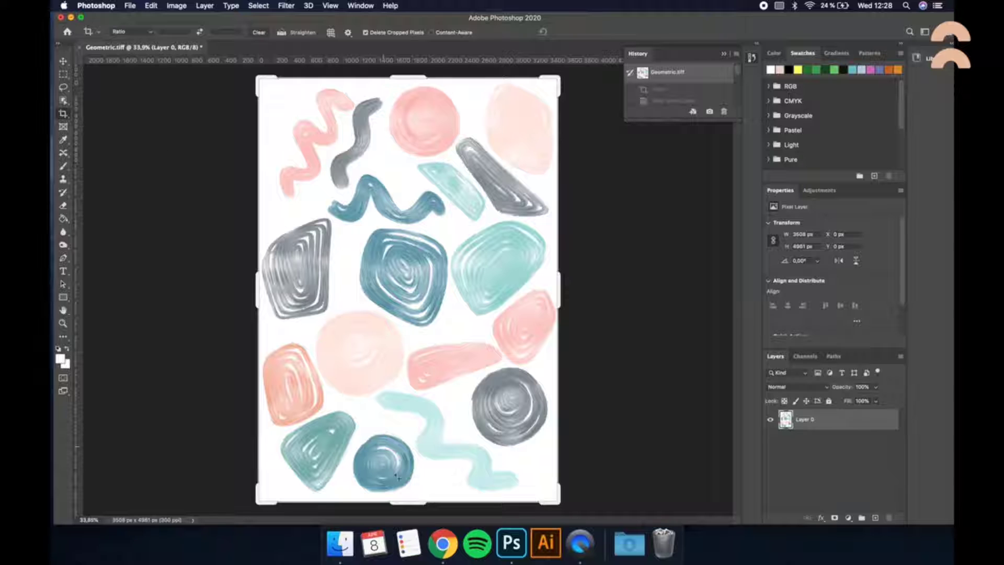
left_click_drag(407, 503, 407, 502)
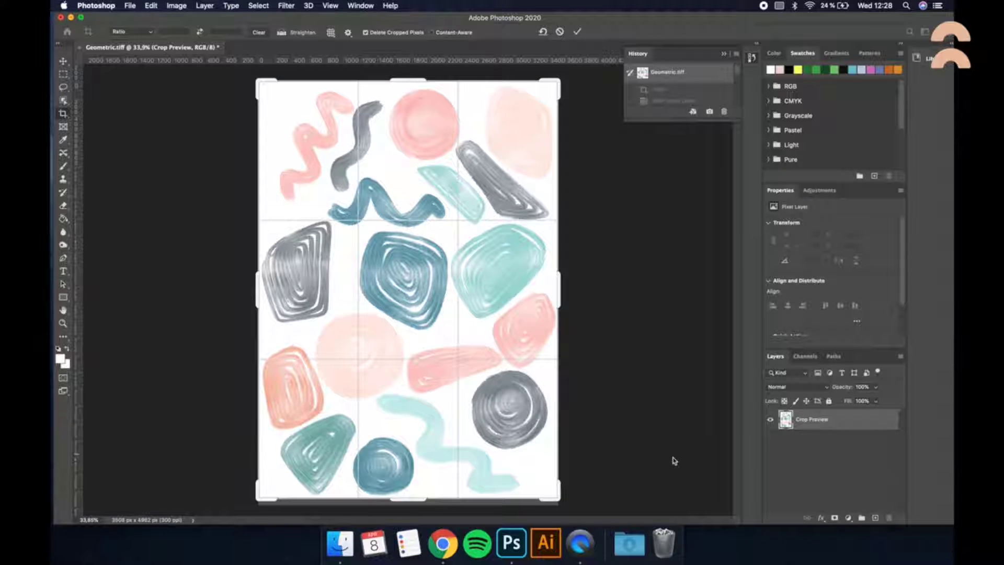
key("Return")
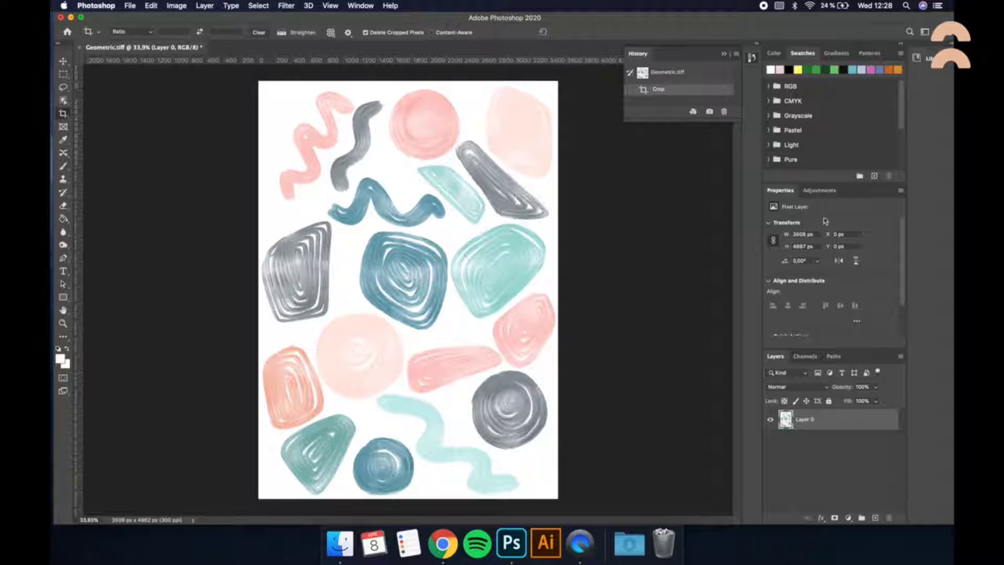
- Deepen the geometric shapes' colors with a Levels adjustment using white input 249 and darker midtones, and merge it into the artwork layer
left_click(819, 191)
left_click(805, 219)
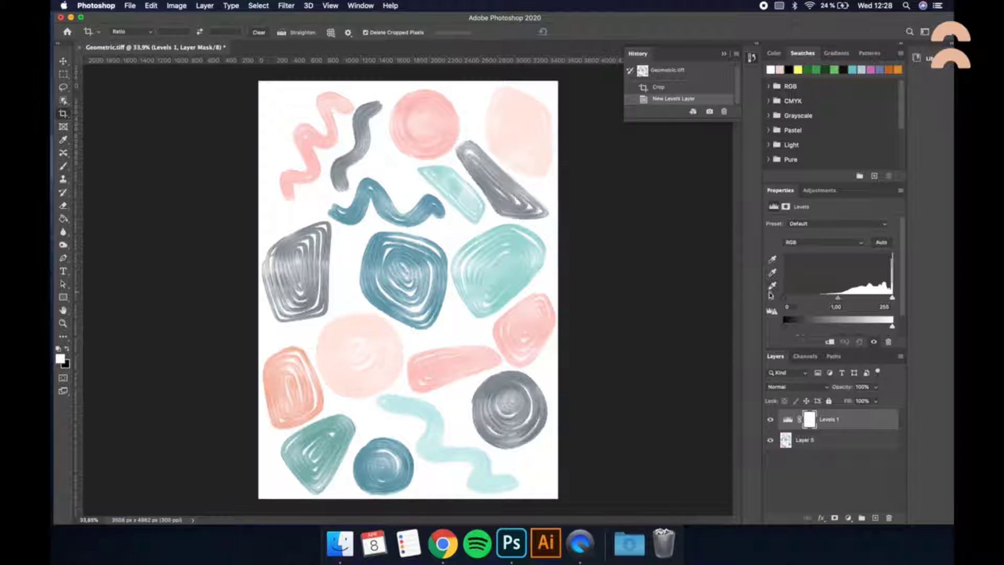
left_click_drag(784, 297, 890, 298)
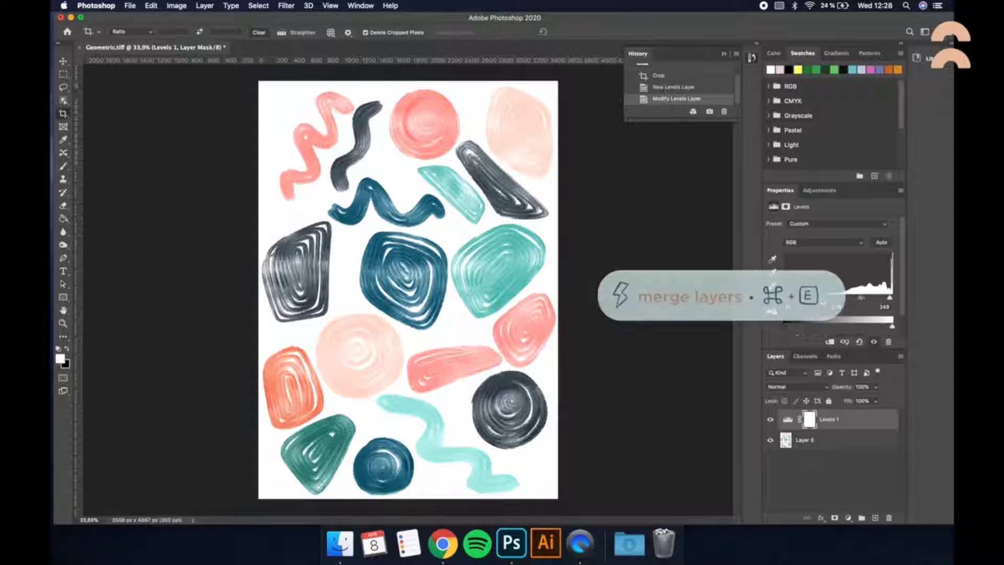
left_click(845, 438, "shift")
key("super+e")
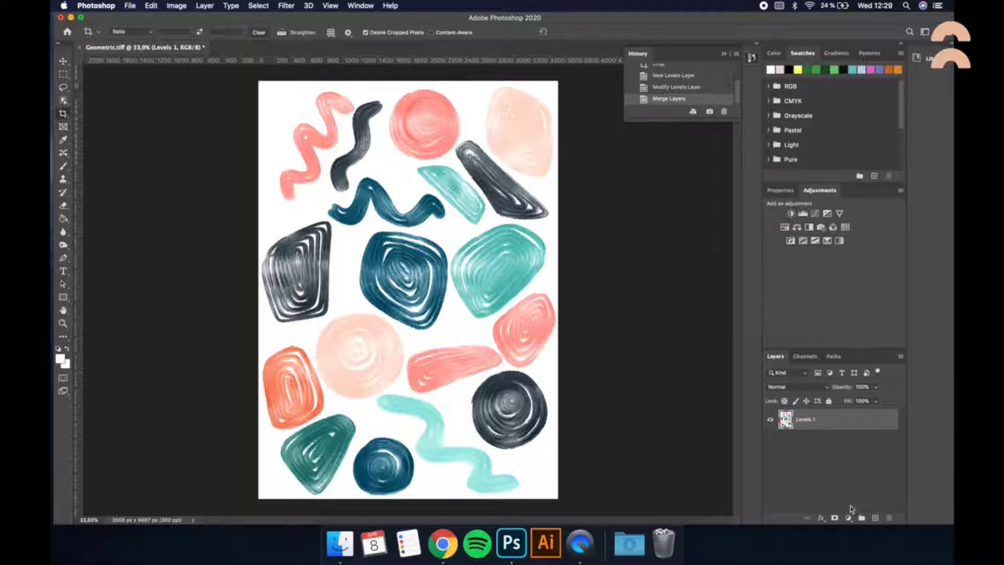
- Add an empty layer beneath the geometric artwork layer and make the artwork layer active again
left_click(874, 518)
mouse_move(828, 427)
left_mouse_down()
mouse_move(823, 452)
mouse_move(821, 438)
left_mouse_up()
left_click(821, 425)
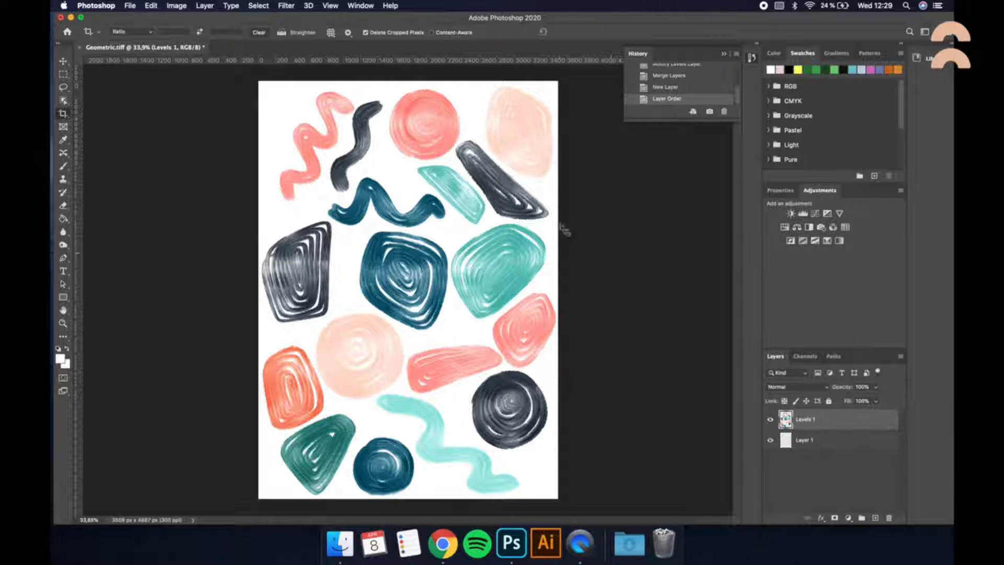
- Select the artwork's white background with Color Range, delete it and clear the selection
left_click(260, 6)
left_click(265, 107)
mouse_move(563, 130)
left_mouse_down()
mouse_move(580, 128)
mouse_move(569, 128)
left_mouse_up()
key("Return")
key("c")
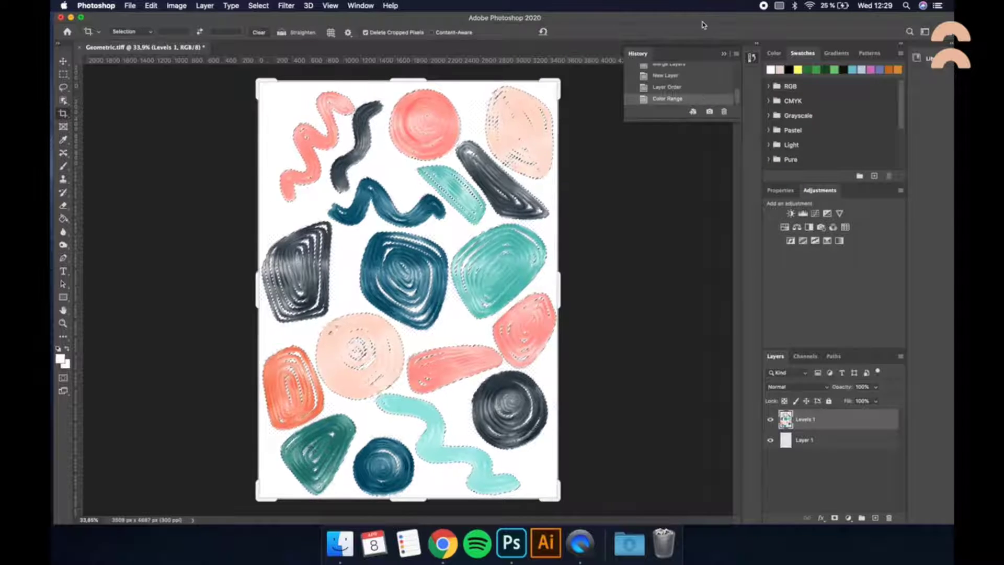
key("BackSpace")
key("super+d")
- Lasso the large turquoise rounded shape on the Levels 1 layer and cut it to its own new layer
left_click(817, 439)
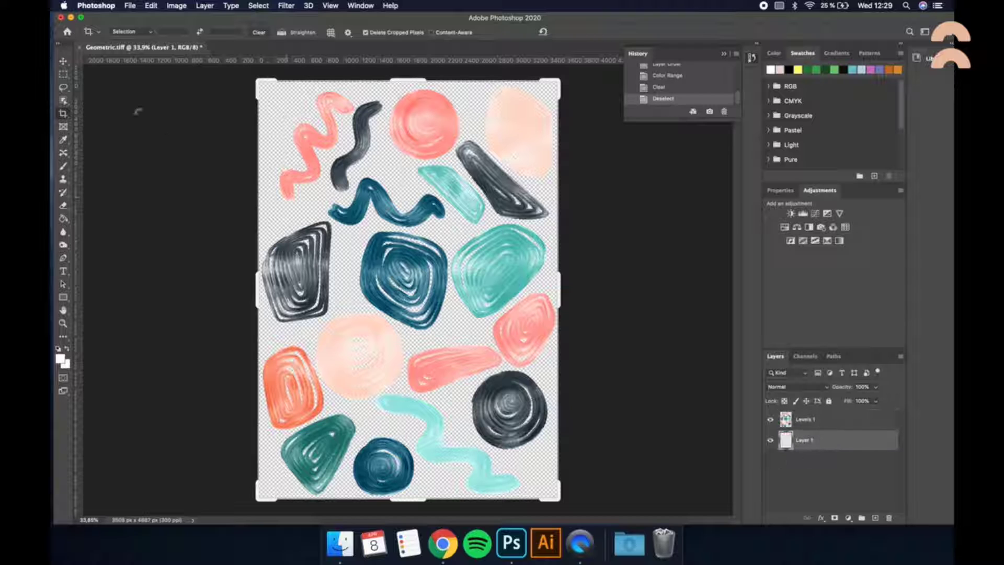
key("v")
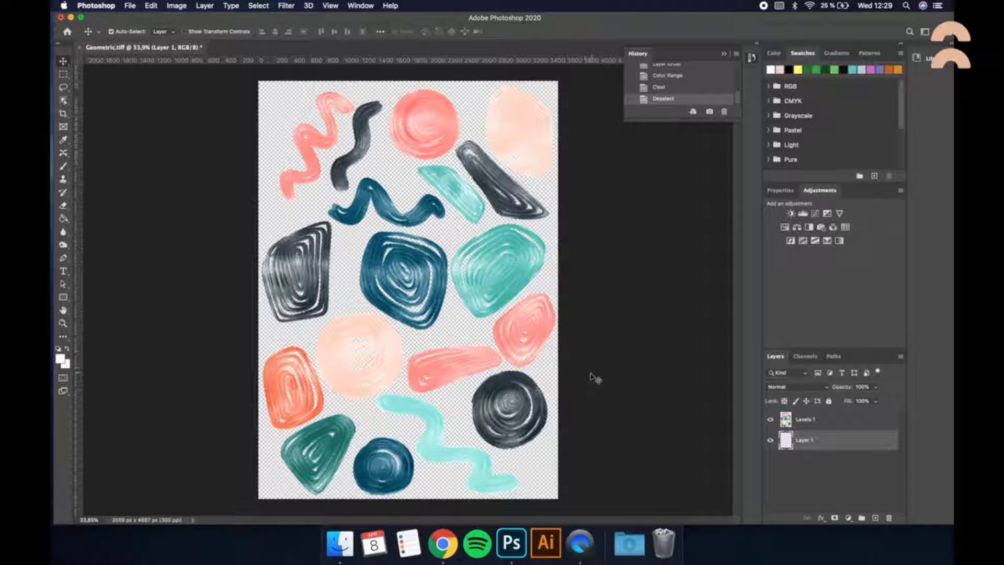
key("l")
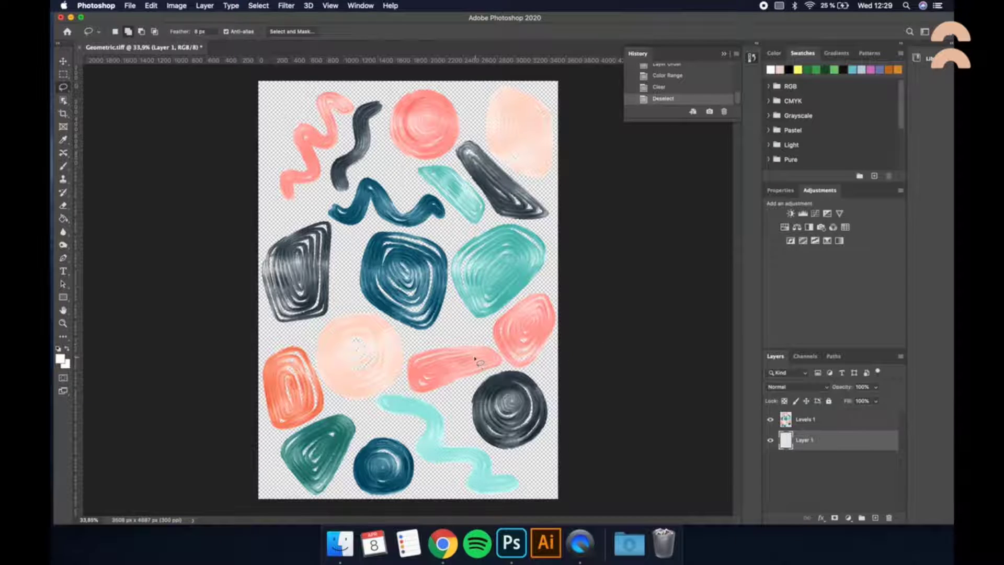
key("super+plus")
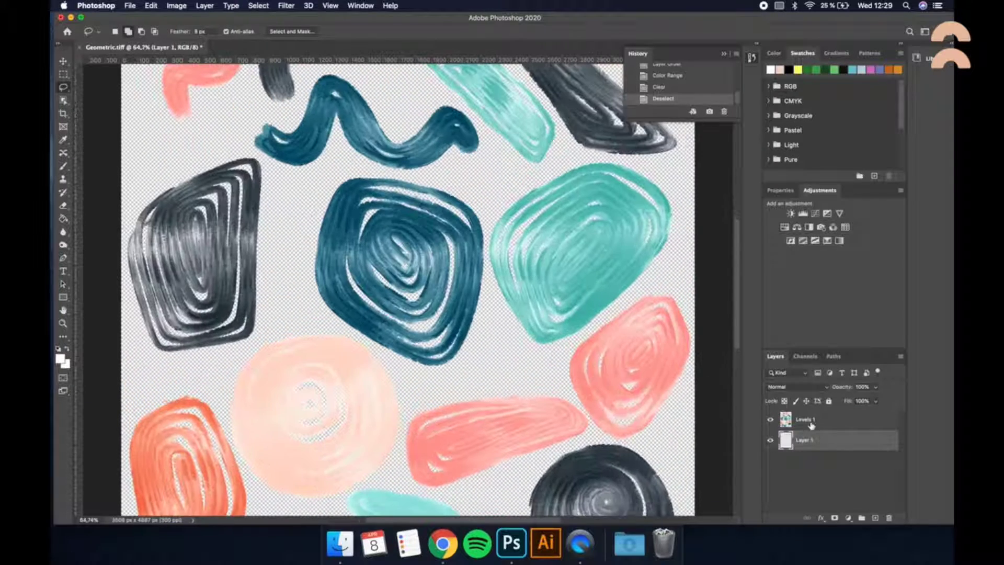
left_click(805, 423)
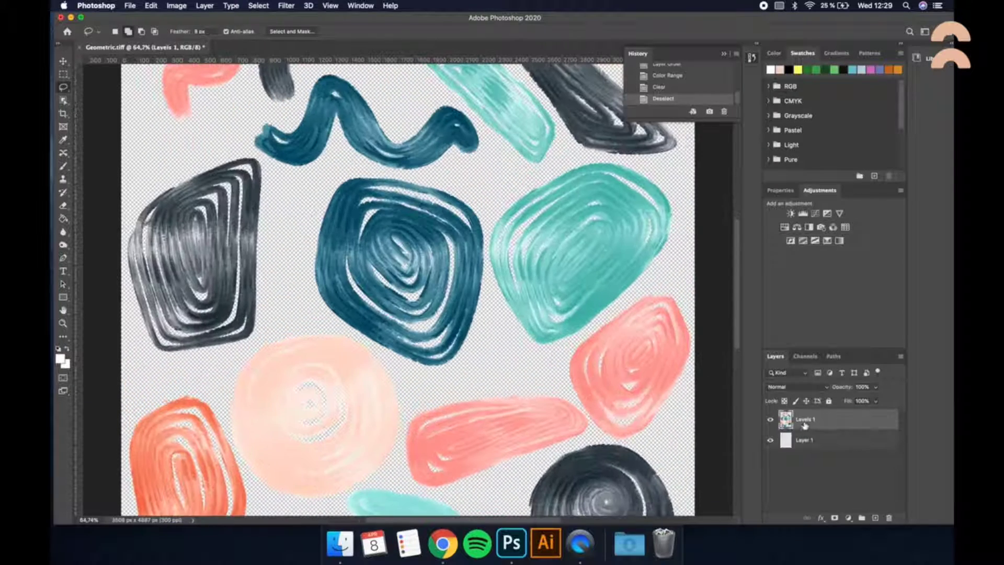
scroll(544, 327, "up", 4)
scroll(552, 337, "right", 4)
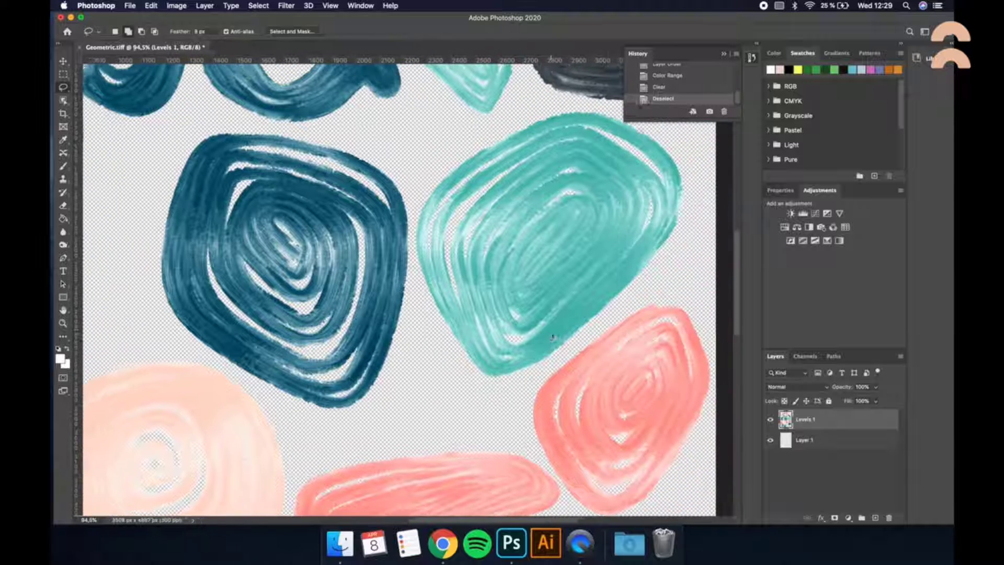
scroll(478, 261, "up", 3)
scroll(477, 261, "right", 3)
mouse_move(359, 342)
left_mouse_down()
mouse_move(458, 173)
mouse_move(630, 295)
mouse_move(369, 369)
left_mouse_up()
key("super+shift+j")
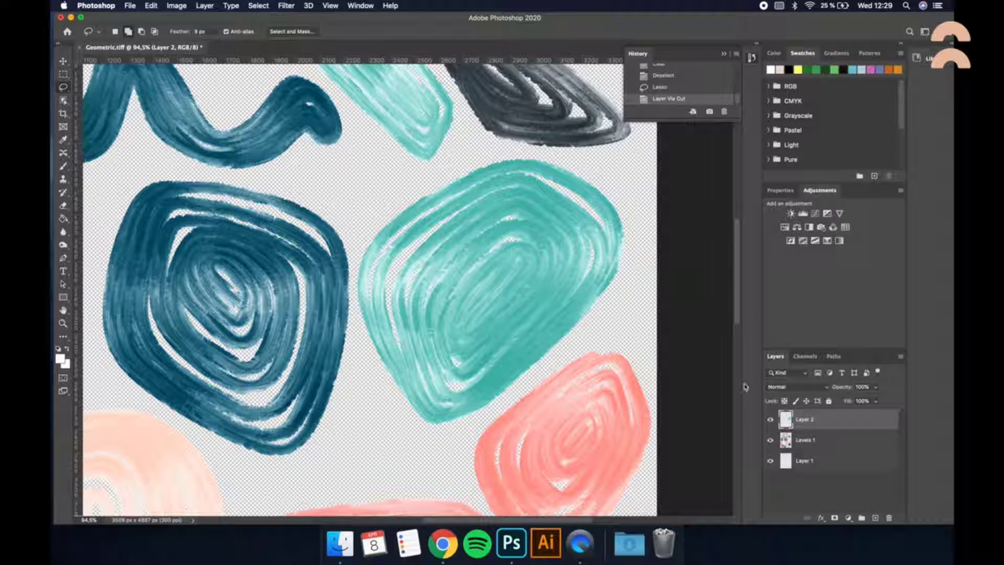
- Check the turquoise shape's separation by toggling its layer's visibility, and leave that layer hidden
left_click(770, 418)
left_click(770, 418)
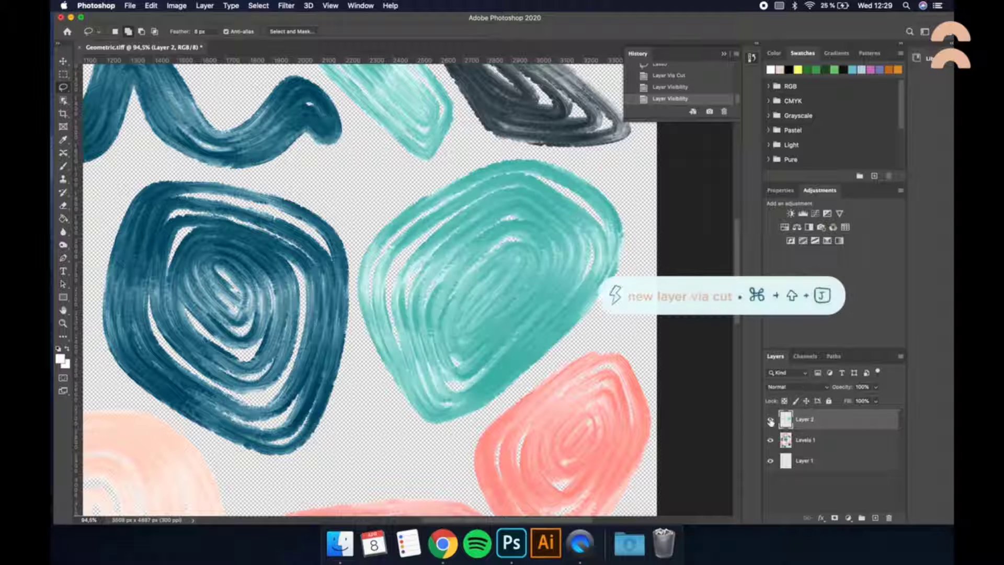
left_click(769, 419)
- Lasso the pink rounded shape above the dark grey circle and cut it to its own new layer
scroll(505, 387, "right", 3)
scroll(505, 387, "down", 8)
mouse_move(391, 171)
left_mouse_down()
mouse_move(578, 149)
mouse_move(581, 217)
mouse_move(536, 310)
mouse_move(473, 334)
mouse_move(442, 315)
mouse_move(399, 252)
mouse_move(391, 174)
left_mouse_up()
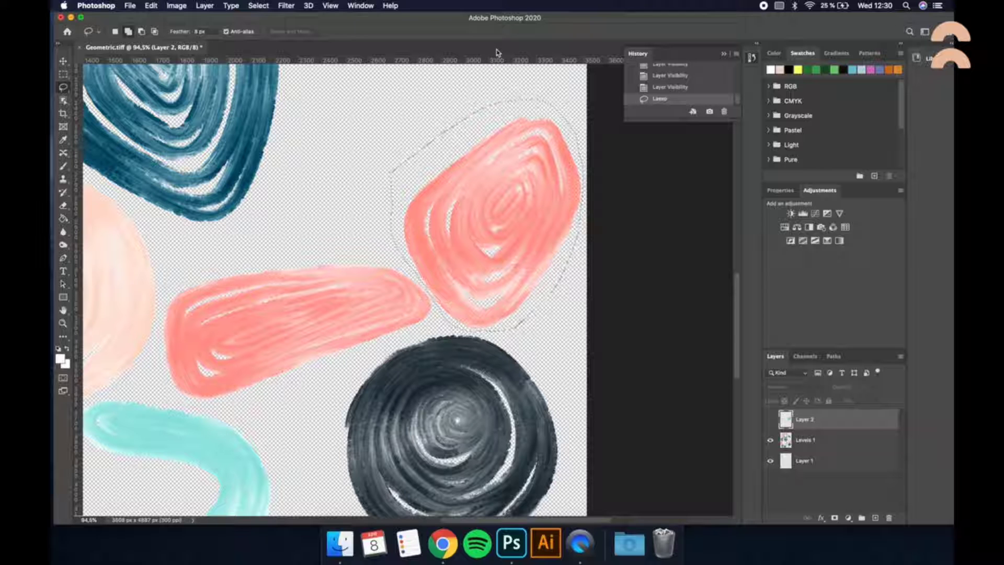
key("shift+super+j")
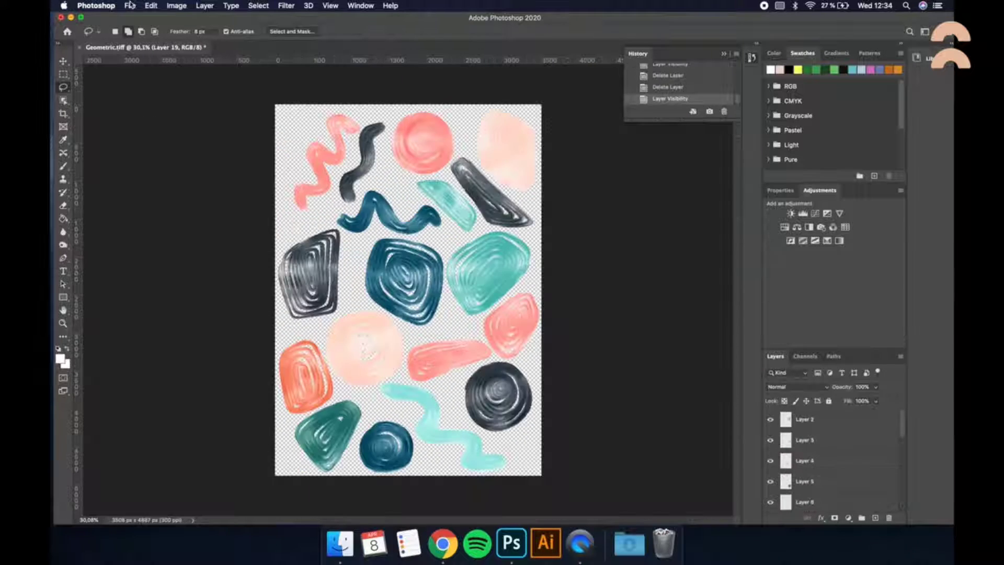
- Set up an export of the layers to separate files with PNG-24 as the file type
left_click(131, 5)
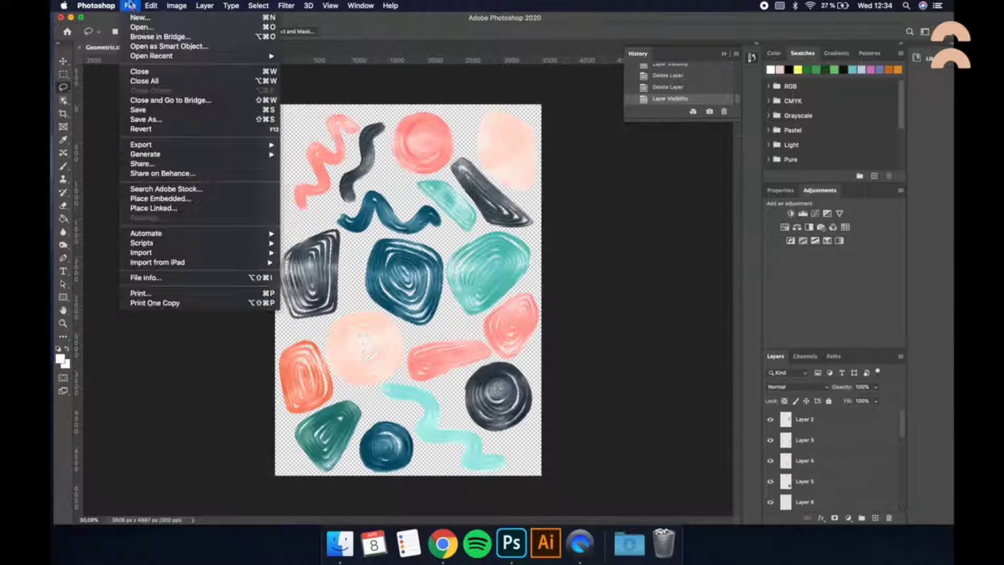
mouse_move(168, 146)
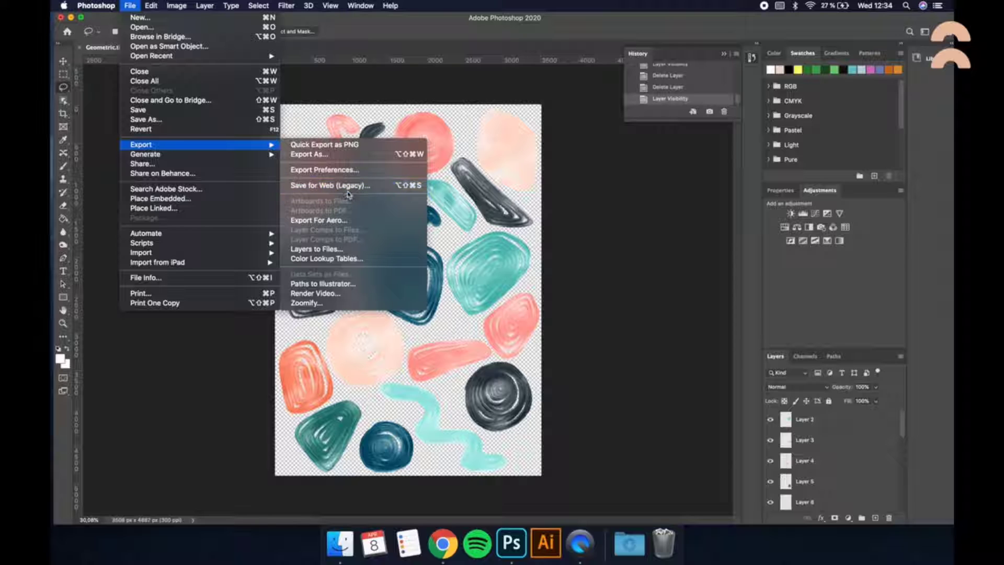
left_click(329, 250)
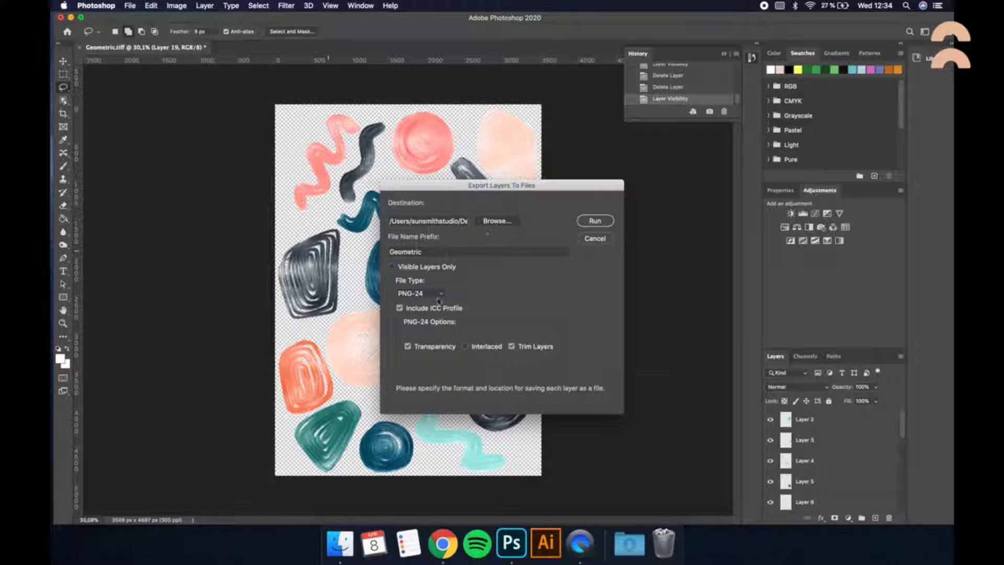
left_click(441, 294)
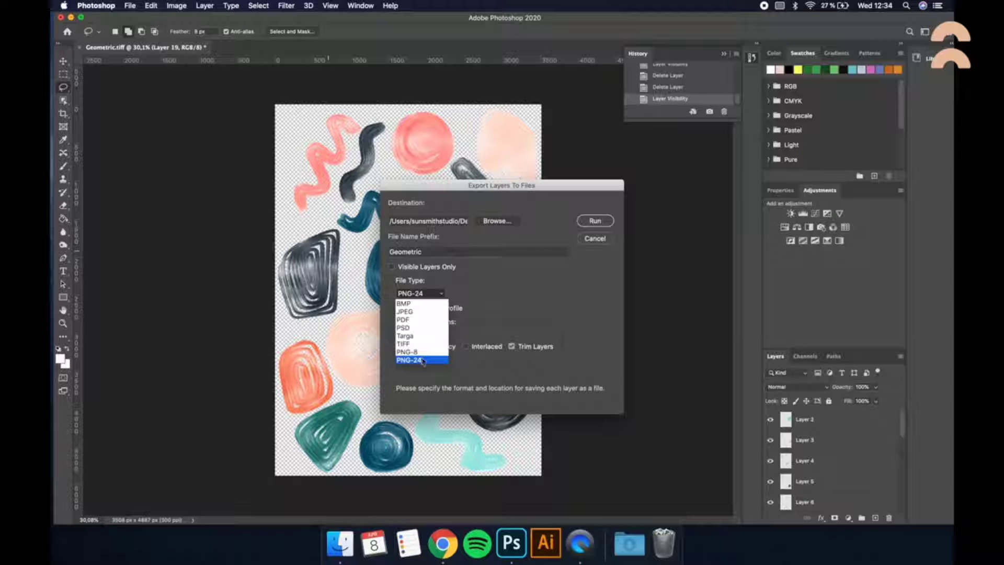
key("Return")
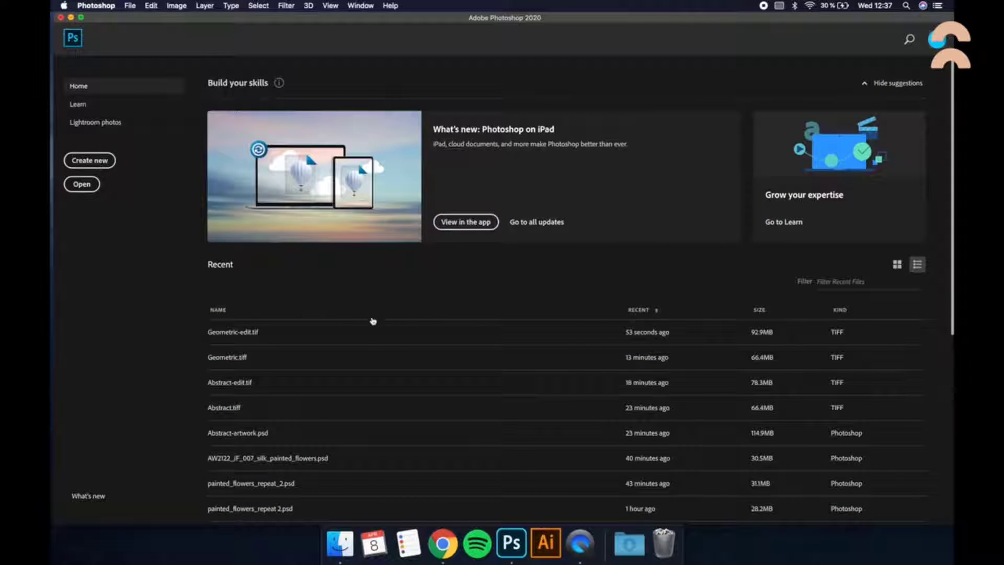
- Create a new 320 × 320 mm RGB document at 300 pixels/inch, named Abstract Repeat
left_click(104, 162)
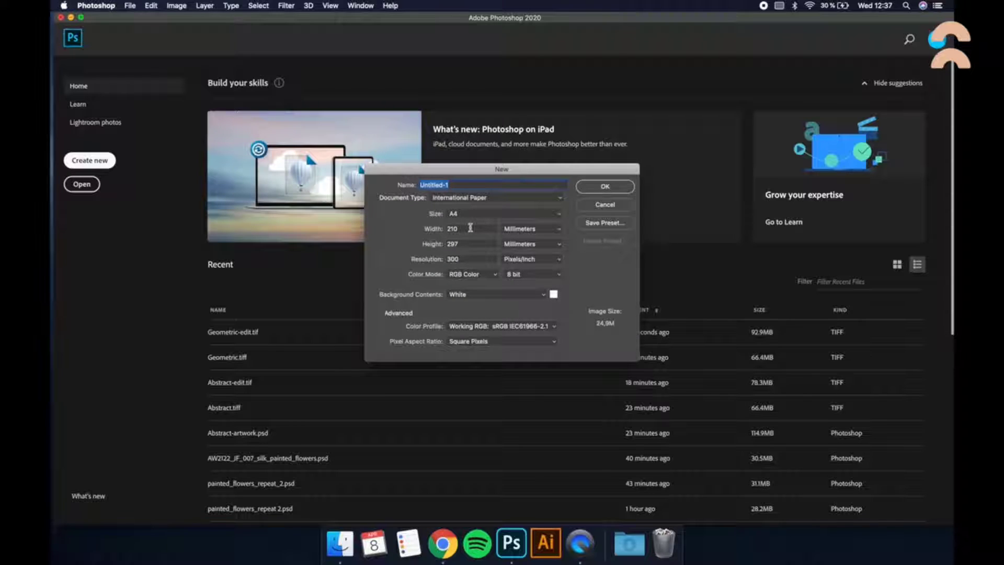
left_click_drag(469, 228, 447, 230)
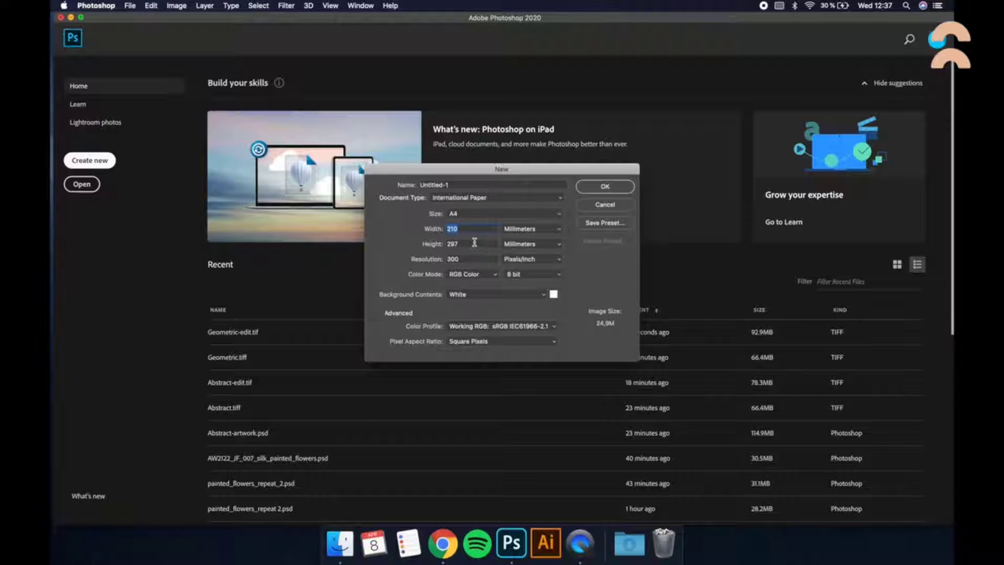
type("320")
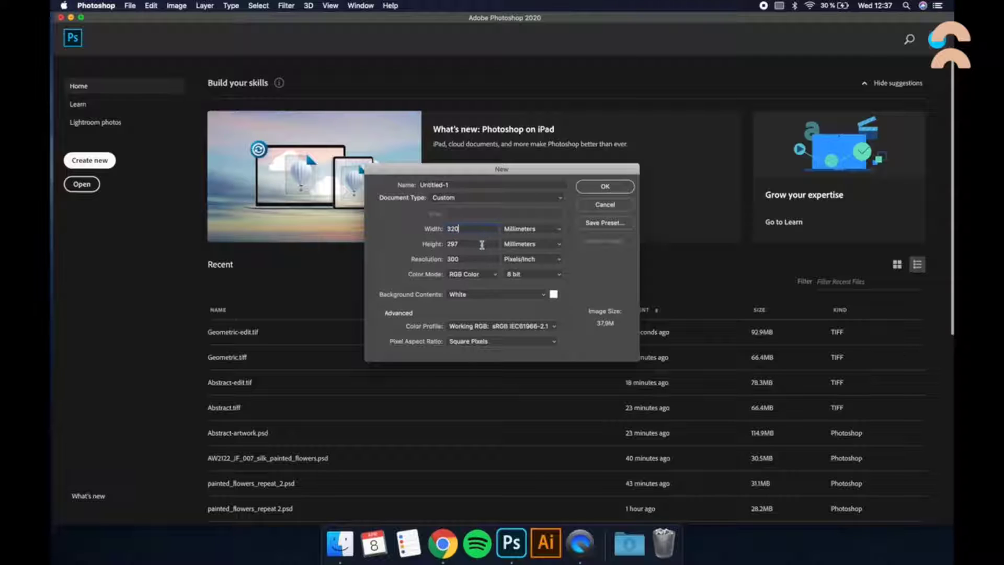
type("320")
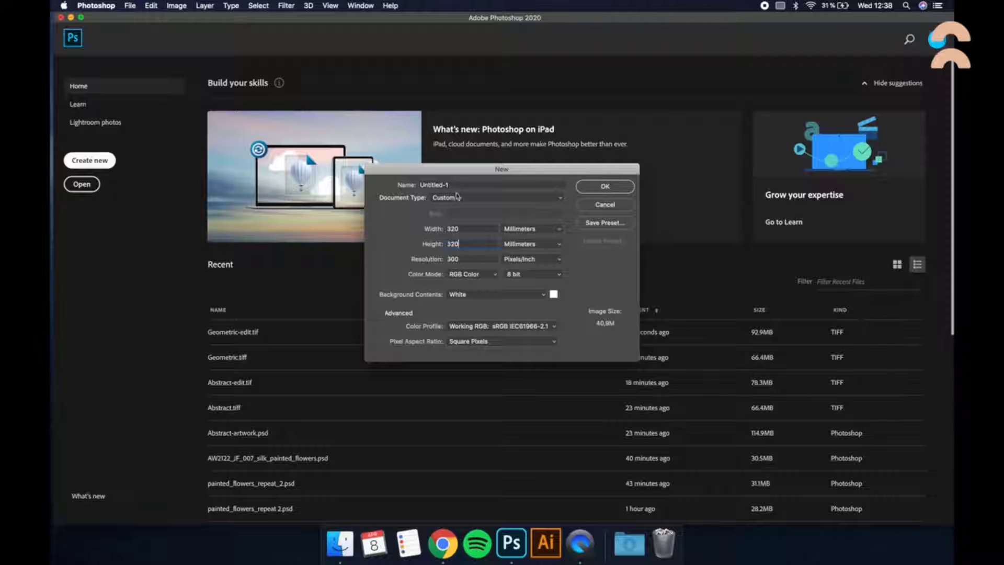
left_click(461, 184)
key("BackSpace")
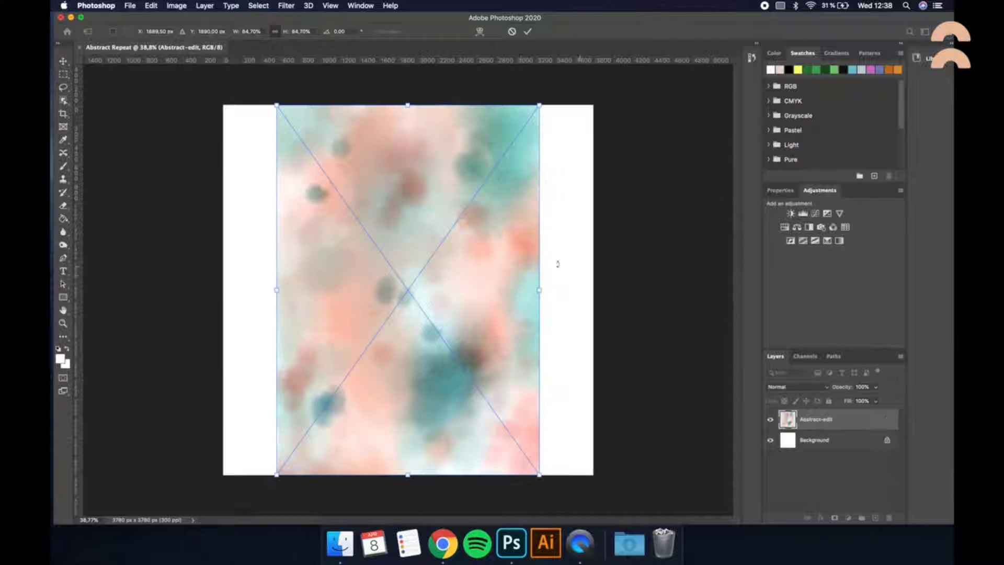
- Align the Abstract-edit painting with the canvas's left edge, duplicate its layer, and rotate the copy over the canvas's right side
left_click_drag(521, 274, 466, 277)
key("Return")
key("super+j")
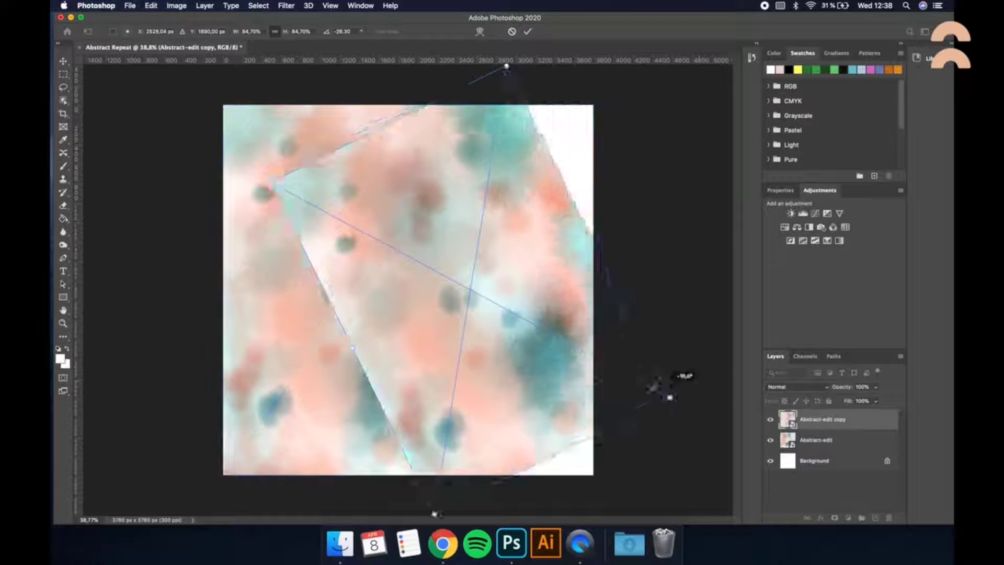
key("Return")
- Set the Abstract-edit copy layer to Multiply and rotate it to about -157° over the canvas's right side
left_click(796, 386)
left_click(776, 415)
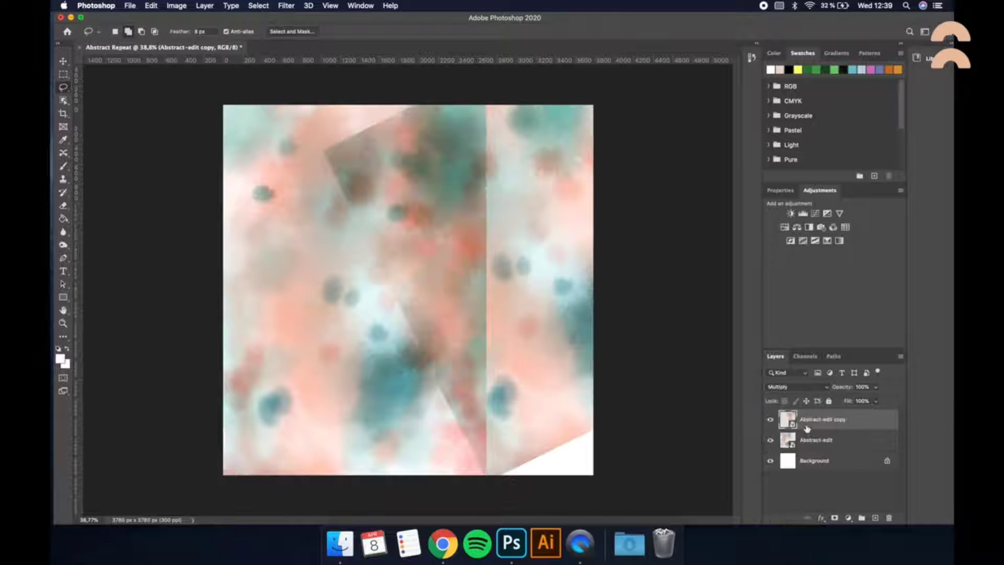
key("super+t")
left_click_drag(648, 435, 532, 171)
left_click_drag(544, 361, 538, 370)
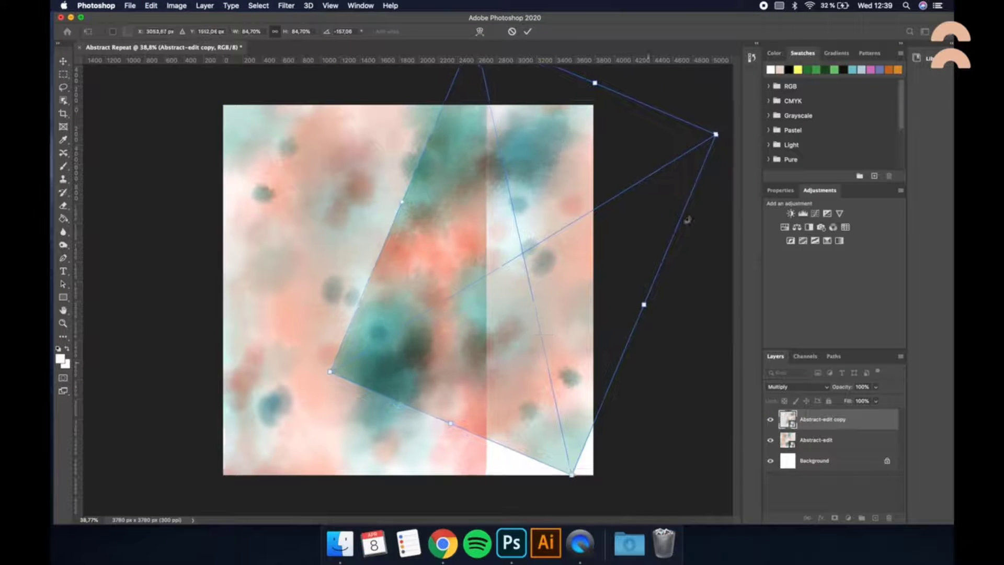
key("Return")
- Return the Abstract-edit copy layer to Normal blending and lower its opacity
left_click(796, 387)
left_click(790, 358)
left_click(875, 387)
left_click_drag(879, 403, 862, 404)
- Rasterize the Abstract-edit copy layer and blend its overlapping edge away with a large soft Eraser brush
left_click(63, 206)
left_click(126, 32)
left_click(424, 215)
key("Return")
left_click(124, 34)
left_click_drag(78, 70, 155, 70)
mouse_move(429, 118)
left_mouse_down()
mouse_move(405, 173)
mouse_move(366, 356)
mouse_move(465, 413)
left_mouse_up()
- Restore the copy's opacity to 100% and merge it with the Abstract-edit layer
left_click(875, 387)
left_click_drag(875, 400, 895, 403)
key("super+z")
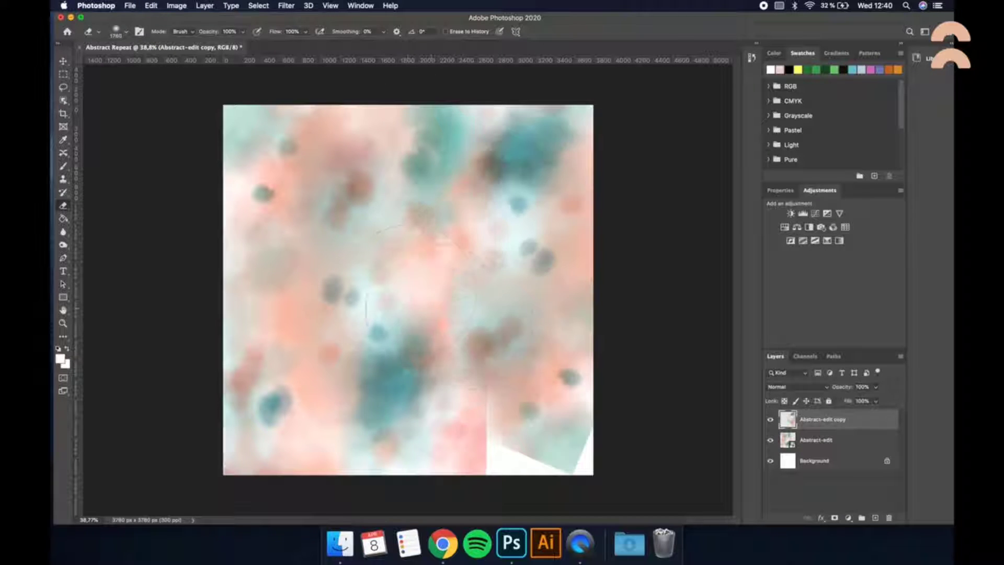
left_click(854, 441)
key("Delete")
- Duplicate the merged painting layer, then move and rotate the duplicate to cover the white gap in the canvas's lower-right corner
scroll(715, 421, "up", 2)
scroll(715, 421, "down", 3)
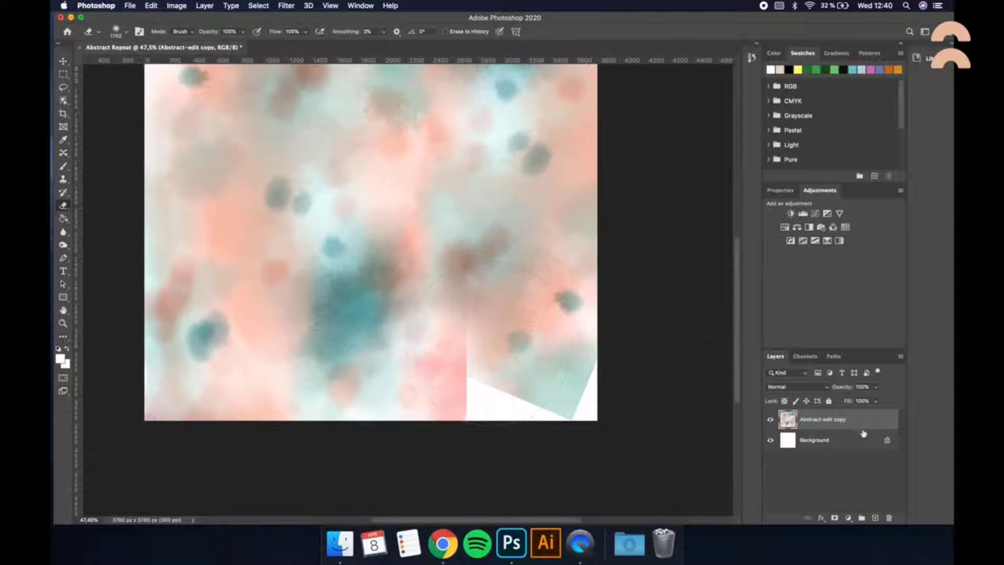
left_click_drag(872, 419, 875, 518)
scroll(475, 408, "down", 4)
key("super+t")
left_click_drag(479, 230, 622, 391)
left_click_drag(617, 246, 683, 262)
left_click_drag(509, 365, 489, 374)
left_click(562, 31)
- Lower the duplicate's opacity, fine-tune its position over the lower-right gap, and raise the opacity again
left_click(875, 387)
left_click_drag(877, 399, 858, 399)
key("super+t")
mouse_move(534, 314)
left_mouse_down()
mouse_move(560, 410)
mouse_move(487, 320)
mouse_move(501, 302)
left_mouse_up()
left_click(562, 31)
left_click(876, 387)
left_click_drag(857, 400, 893, 399)
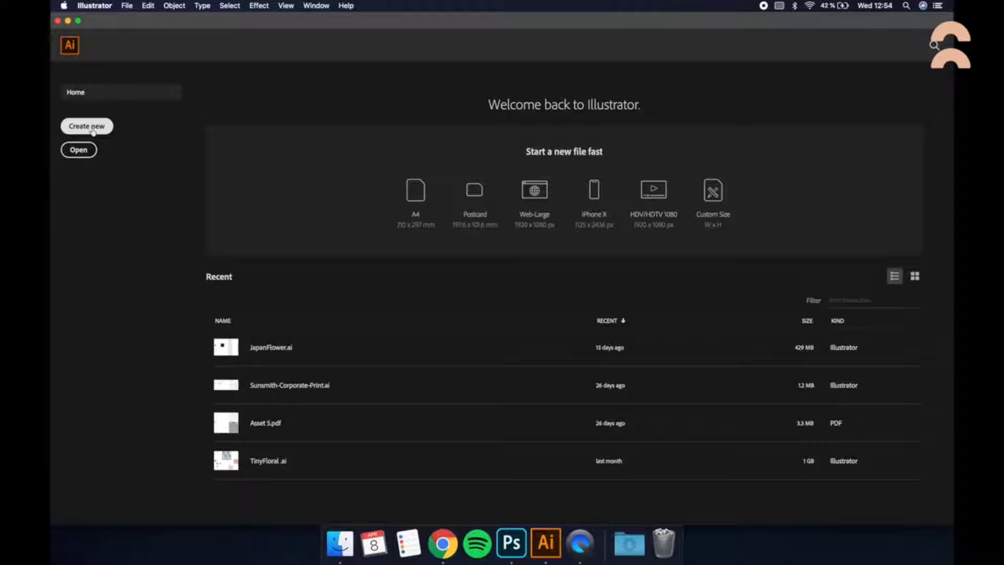
- In Illustrator, create a 320 × 320 mm RGB document with 300 ppi raster effects, named Geometric Placement
left_click(93, 131)
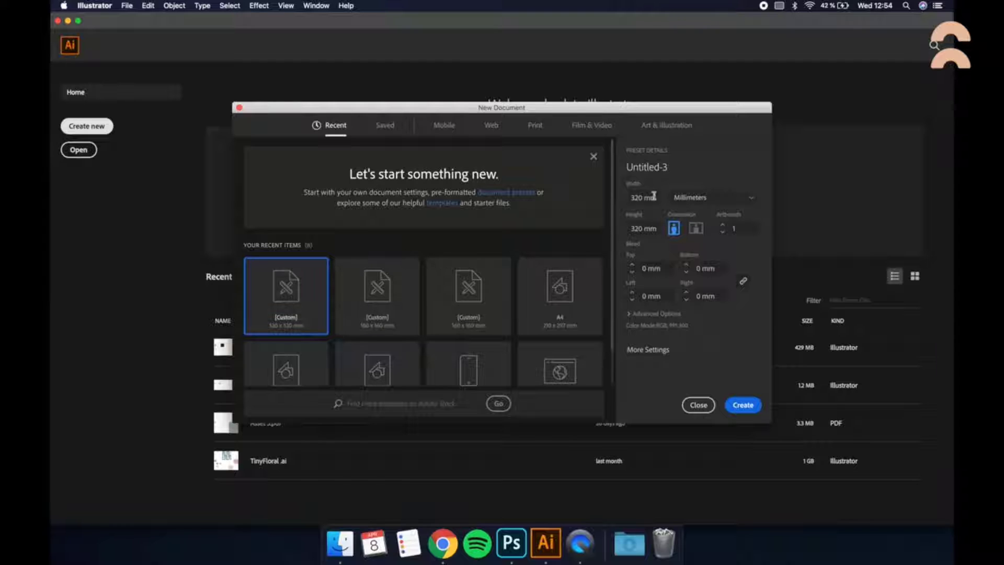
left_click(650, 314)
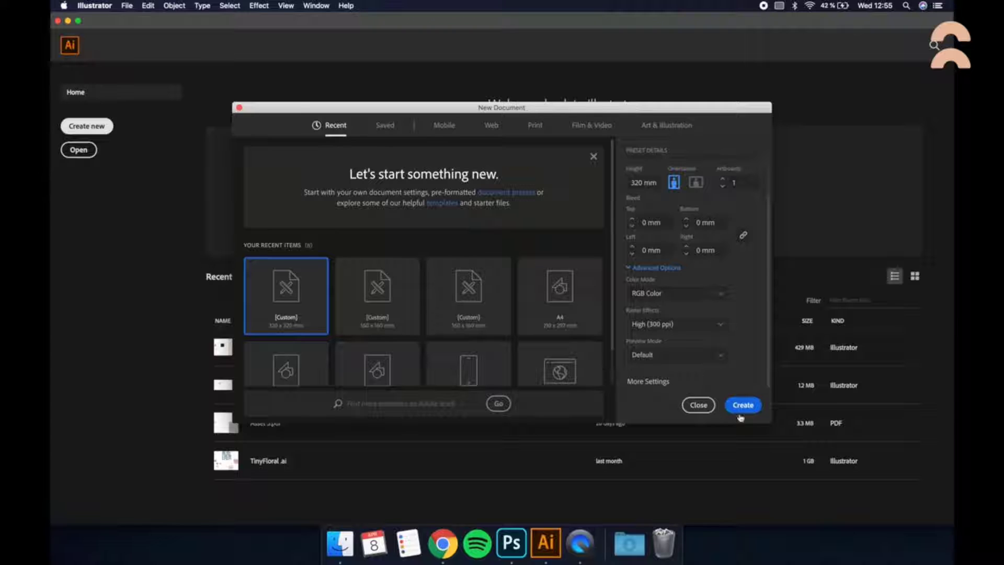
scroll(689, 165, "up", 3)
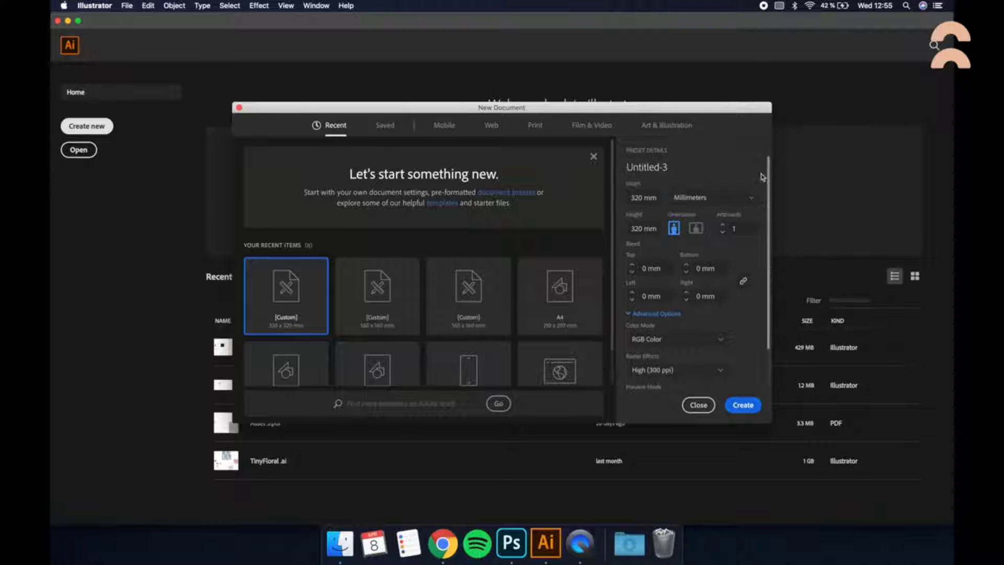
left_click_drag(689, 166, 615, 161)
type("Pa")
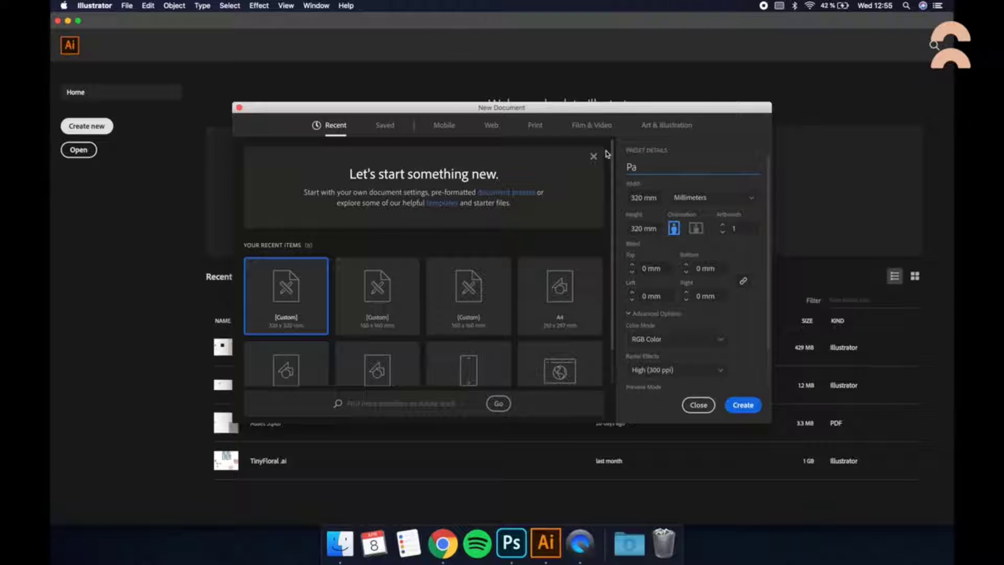
type("Geometric Placement")
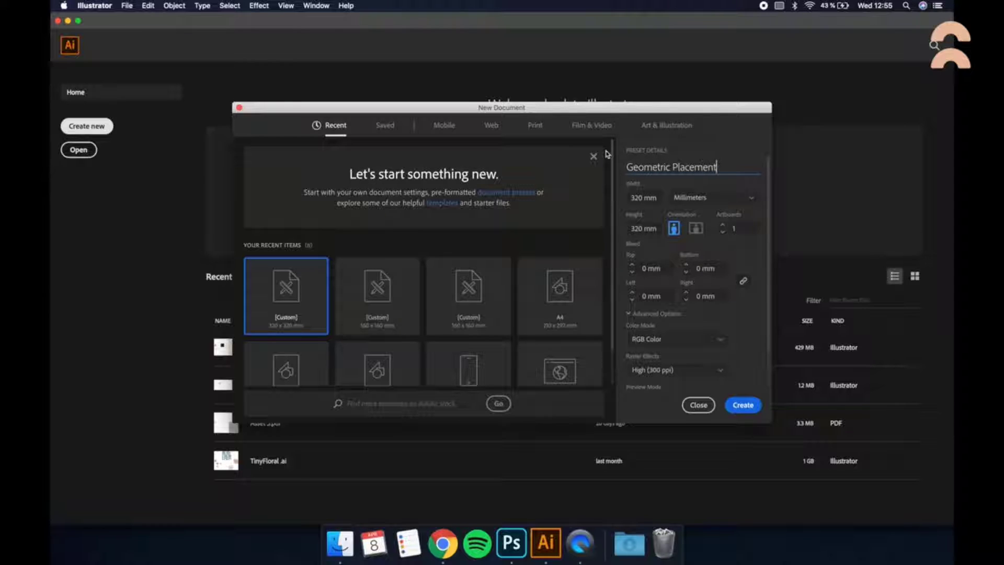
key("Return")
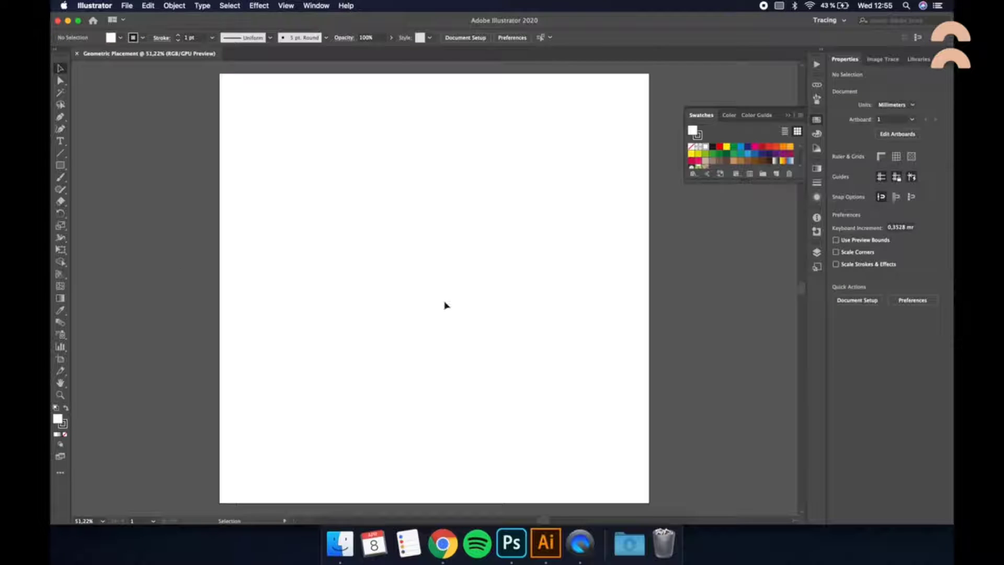
- Load the 18 exported Geometric layer PNG files from the Scans folder for placing as linked images
scroll(445, 305, "down", 3)
left_click(126, 5)
left_click(138, 157)
left_click(418, 123)
left_click(418, 227, "shift")
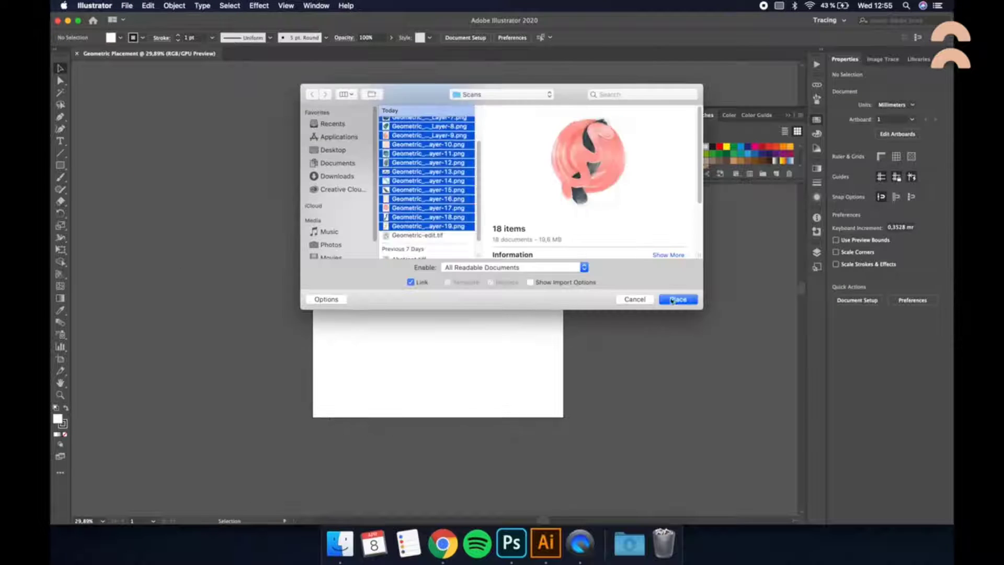
left_click(677, 299)
- Place the loaded painted shapes one by one around the outside of the artboard, keeping the artboard empty
scroll(318, 255, "down", 1)
left_click(130, 148)
left_click_drag(207, 288, 264, 346)
left_click_drag(121, 339, 186, 408)
left_click_drag(205, 362, 257, 432)
left_click_drag(118, 71, 181, 132)
left_click_drag(201, 77, 259, 141)
left_click_drag(278, 80, 333, 160)
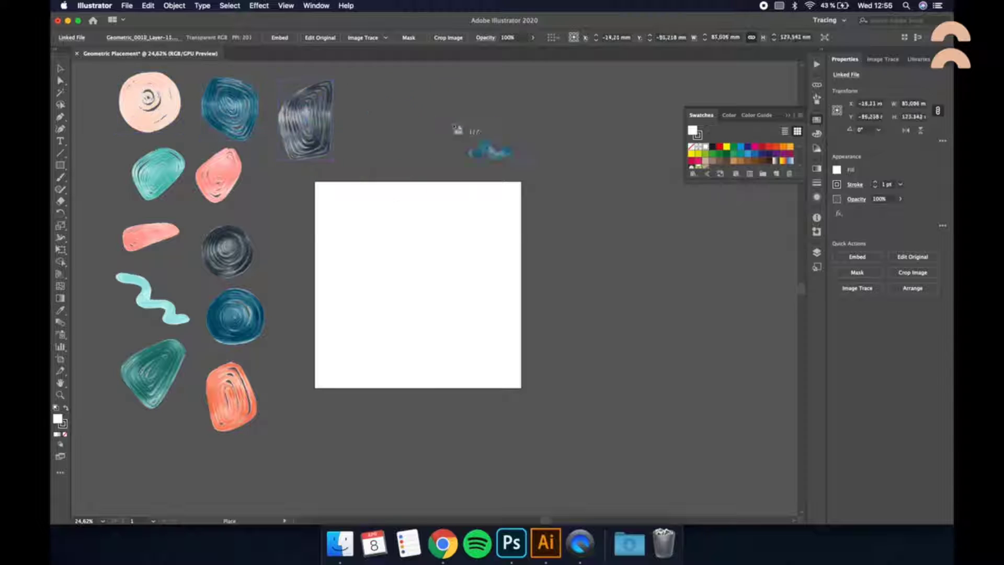
left_click_drag(352, 81, 452, 123)
left_click_drag(464, 78, 531, 135)
left_click_drag(670, 351, 725, 431)
scroll(467, 371, "down", 1)
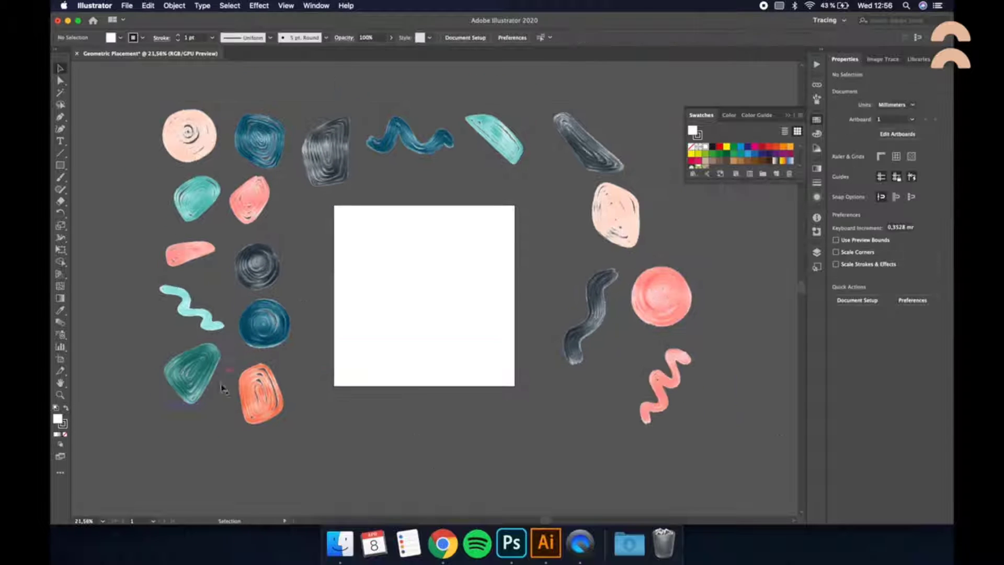
- Put scaled-down copies of the orange shape and the dark blue wavy line on the artboard
left_click(258, 396)
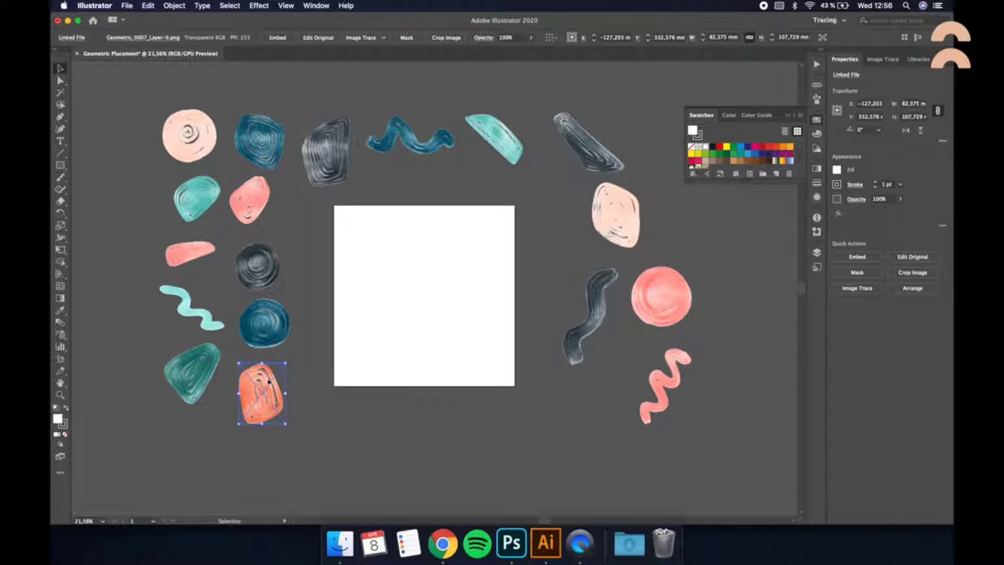
left_click_drag(270, 390, 482, 265)
left_click_drag(497, 300, 482, 278)
left_click_drag(439, 141, 441, 282)
left_click_drag(368, 297, 416, 285)
left_click(418, 324)
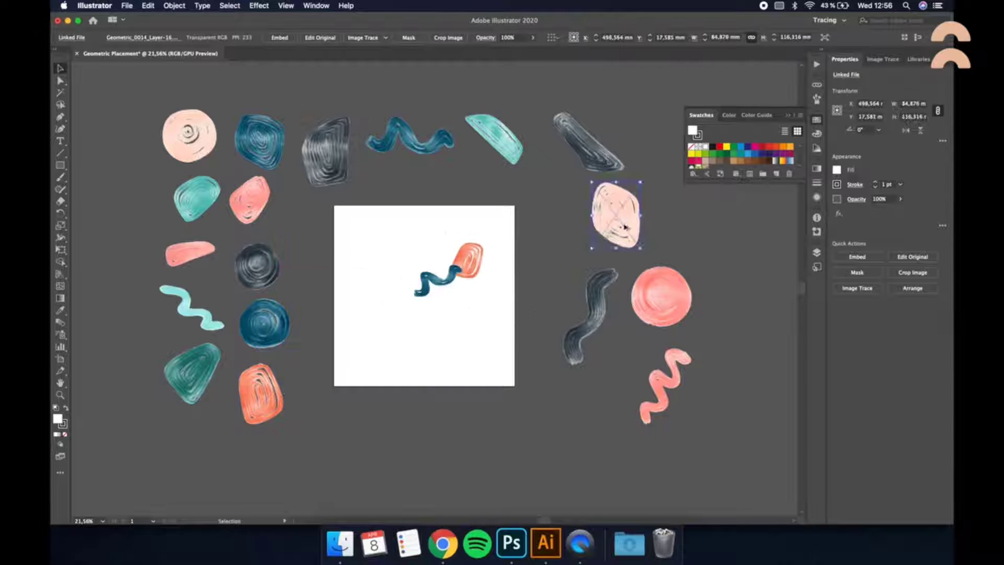
- Add copies of the peach rounded shape and turquoise wavy line to the artboard's lower half, and shift the dark blue wavy line
left_click_drag(615, 215, 415, 362)
left_click(501, 325)
left_click_drag(192, 309, 454, 334)
left_click_drag(439, 282, 421, 294)
- Add a copy of the dark grey circle to the artboard and scale down both the circle and the peach shape
left_click_drag(258, 265, 374, 314)
left_click_drag(398, 341, 389, 330)
left_click_drag(415, 362, 402, 351)
left_click(356, 345)
mouse_move(351, 321)
left_mouse_down()
mouse_move(408, 366)
mouse_move(415, 294)
left_mouse_up()
left_click(443, 391)
- Move the dark blue wavy line to the artboard's upper left and add copies of the pink wedge and pink squiggle at lower left
left_click_drag(421, 293, 381, 240)
left_click_drag(204, 252, 384, 318)
mouse_move(665, 386)
left_mouse_down()
mouse_move(443, 244)
mouse_move(375, 377)
left_mouse_up()
left_click_drag(400, 414, 391, 402)
left_click_drag(370, 370, 375, 369)
- Delete the dark grey circle copy from the artboard and place the dark blue rounded shape over the artboard's right edge
left_click_drag(417, 293, 425, 267)
key("Delete")
mouse_move(259, 141)
left_mouse_down()
mouse_move(495, 322)
mouse_move(500, 347)
left_mouse_up()
- Place a scaled-down copy of the pink circle over the artboard's upper-right corner and slightly adjust the turquoise wavy line's size
left_click_drag(675, 293, 541, 363)
left_click_drag(561, 395, 545, 388)
left_click(544, 251)
left_click_drag(527, 347, 507, 212)
left_click(453, 335)
left_click_drag(488, 359, 483, 362)
left_click(502, 407)
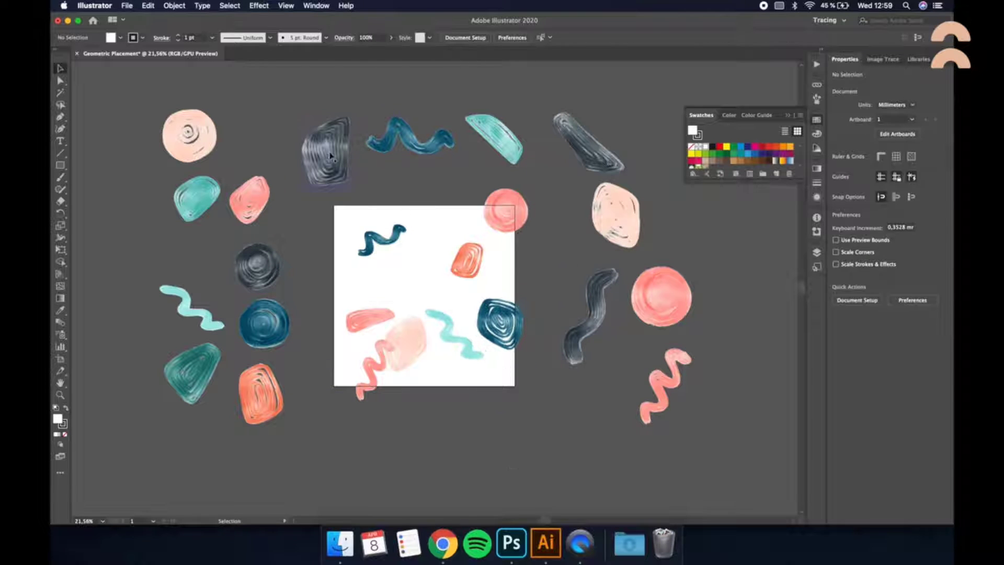
- Add the dark green shape, the peach circle, the pink rounded shape and the turquoise rounded shape to the artboard composition
left_click_drag(195, 372, 462, 373)
left_click_drag(201, 132, 423, 234)
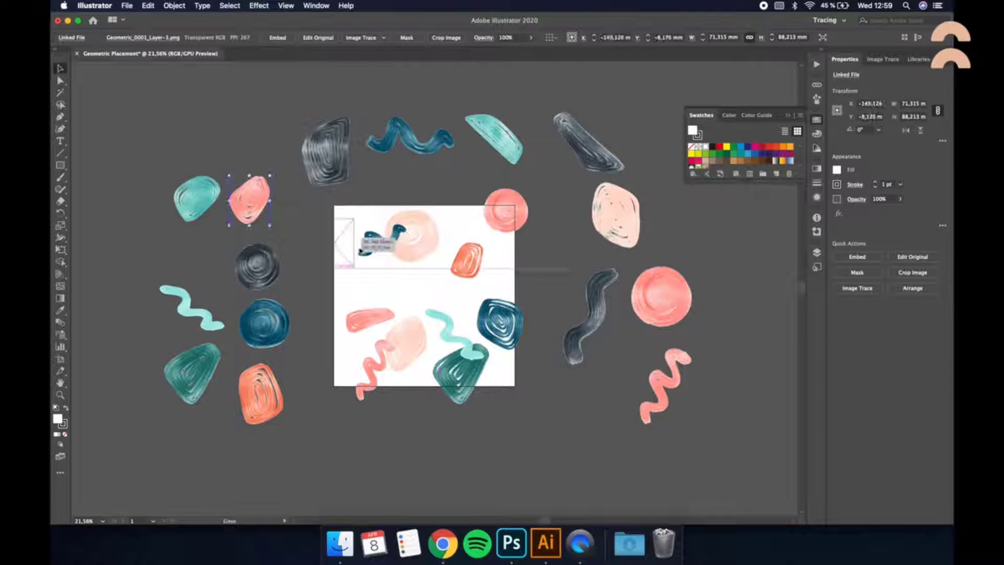
left_click_drag(257, 199, 408, 275)
left_click(209, 199)
left_click_drag(208, 200, 527, 268)
left_click(577, 474)
- Put a small dark grey wavy line beside the pink circle and lay the turquoise half-round shape over the lowered orange shape
mouse_move(599, 290)
left_mouse_down()
mouse_move(451, 249)
mouse_move(440, 273)
left_mouse_up()
mouse_move(470, 269)
left_mouse_down()
mouse_move(491, 293)
mouse_move(473, 242)
mouse_move(481, 232)
left_mouse_up()
left_click_drag(468, 261, 464, 289)
mouse_move(508, 140)
left_mouse_down()
mouse_move(477, 269)
mouse_move(469, 264)
left_mouse_up()
left_click(565, 238)
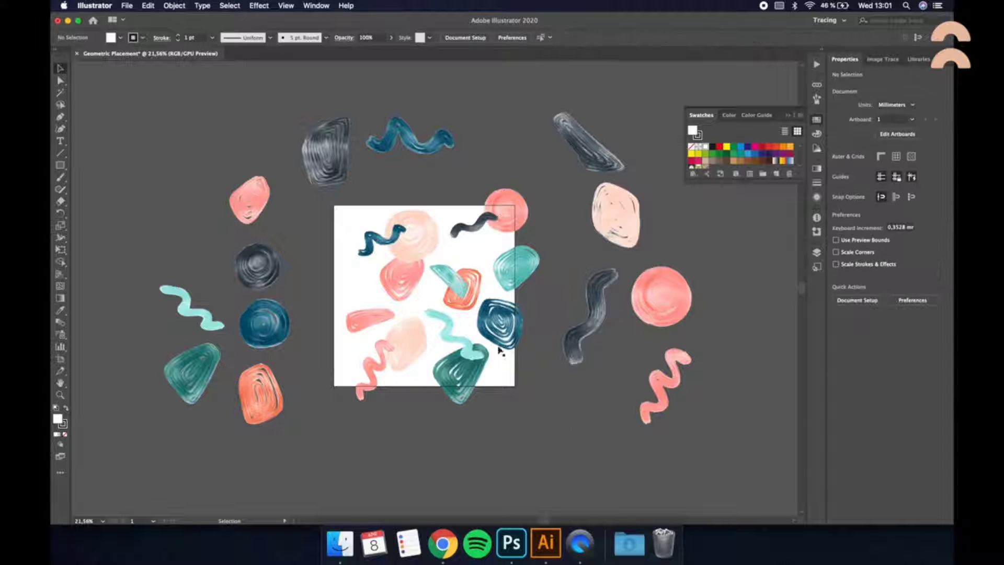
- Add a copy of the orange shape at the artboard's upper left and nudge the peach circle and pink shape together
left_click_drag(260, 393, 359, 242)
left_click(419, 225)
left_click(401, 280, "shift")
left_click_drag(402, 279, 406, 283)
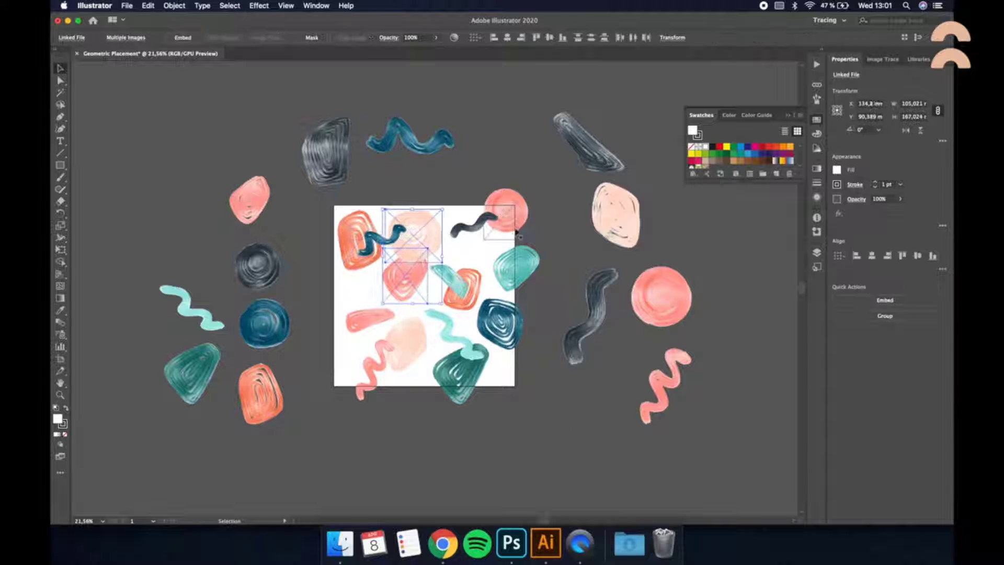
- Nudge the turquoise half-round shape and the orange shape together up and right, and select all artwork on the artboard
left_click(445, 274)
left_click(473, 293, "shift")
left_click_drag(479, 289, 482, 284)
left_click(478, 484)
key("super+a")
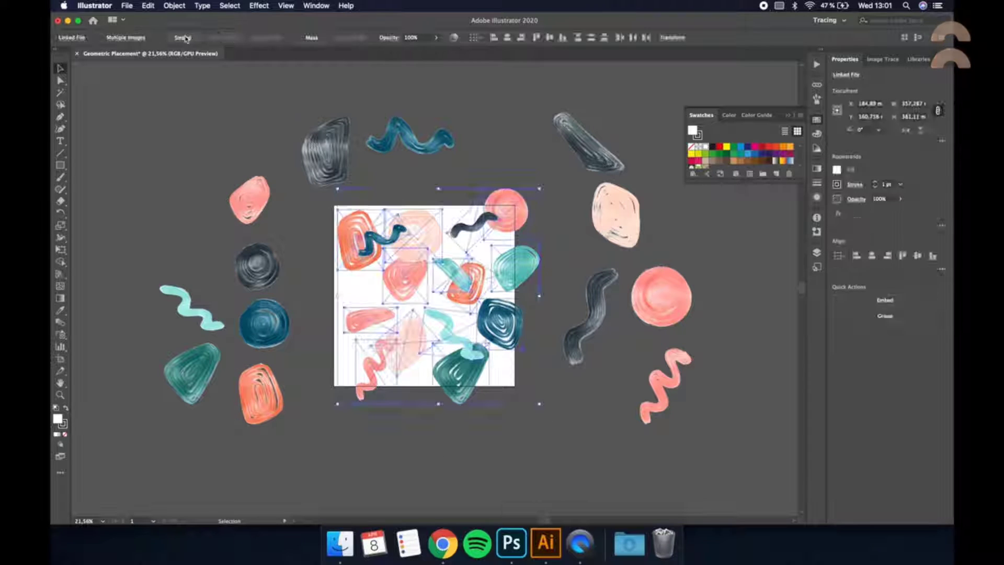
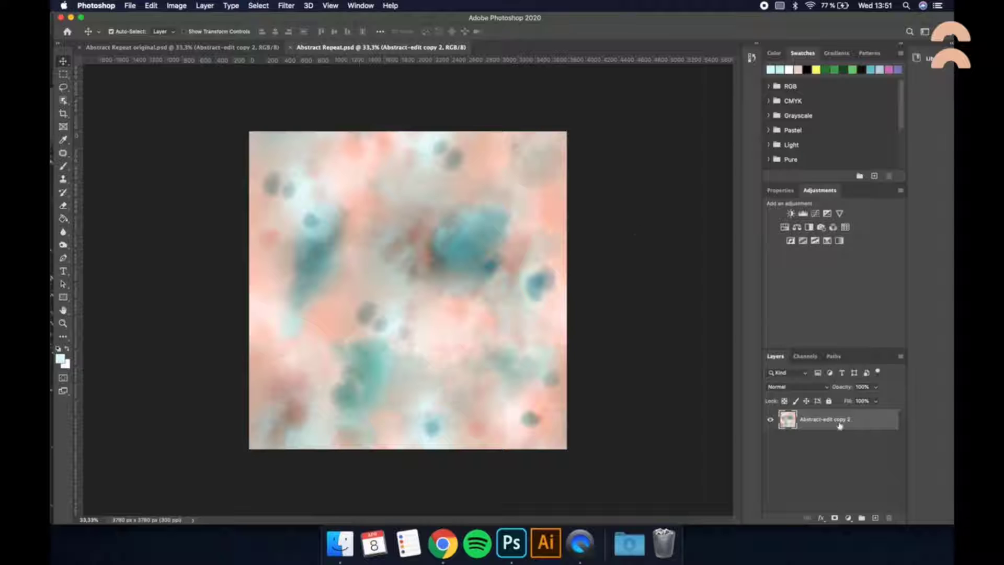
- Start converting the Abstract Repeat image to Indexed Color, keeping Forced set to None
left_click(183, 9)
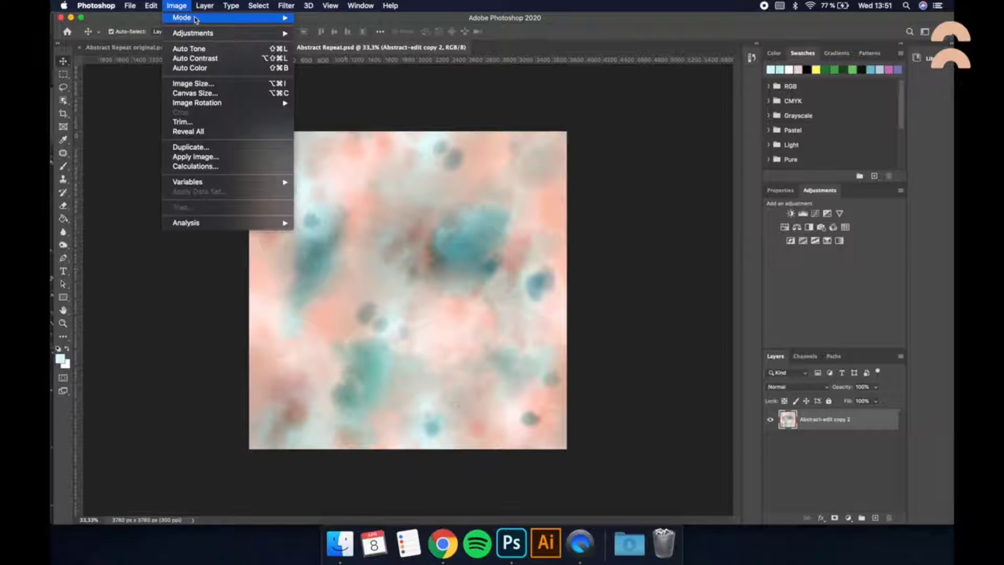
mouse_move(220, 21)
left_click(326, 49)
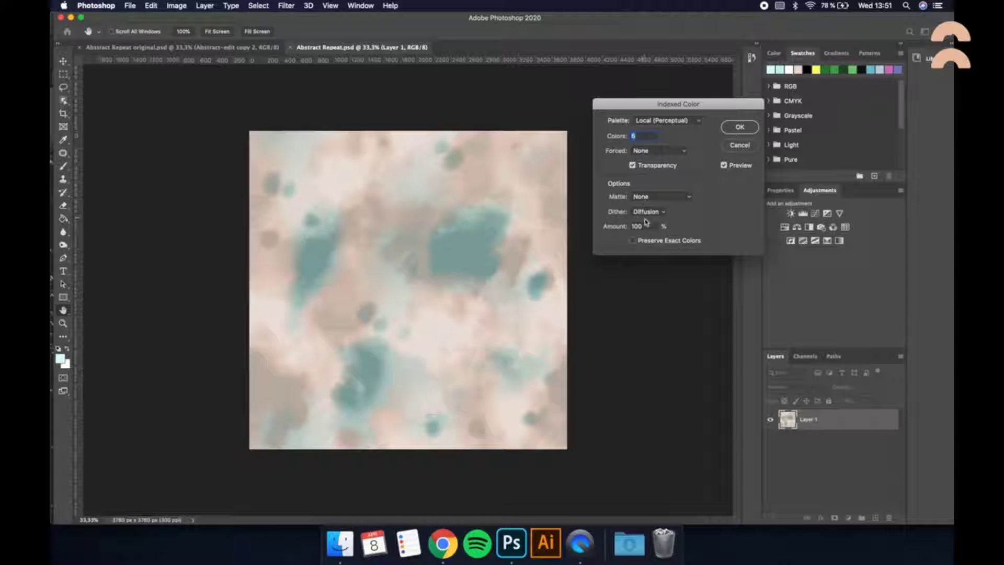
left_click(685, 154)
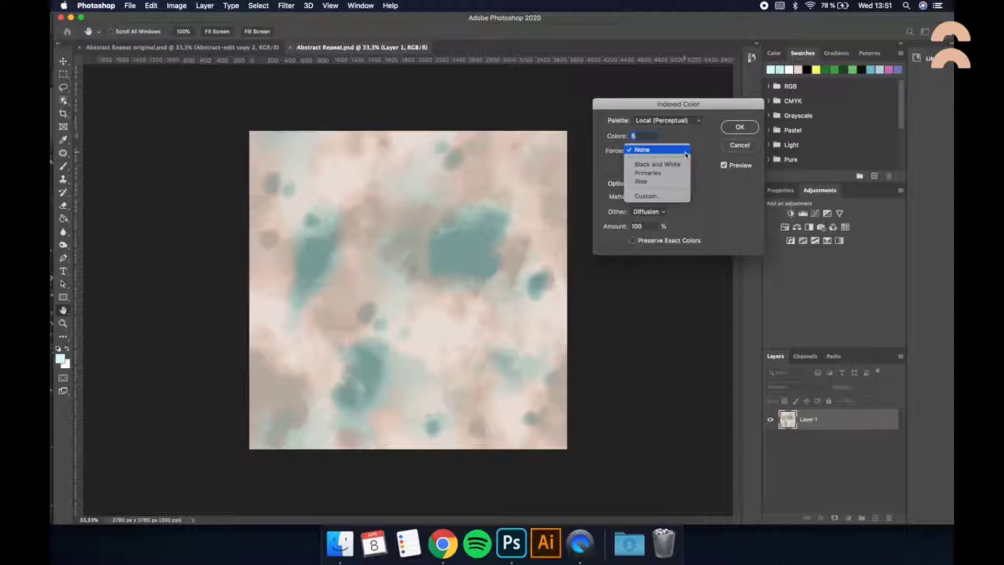
left_click(684, 153)
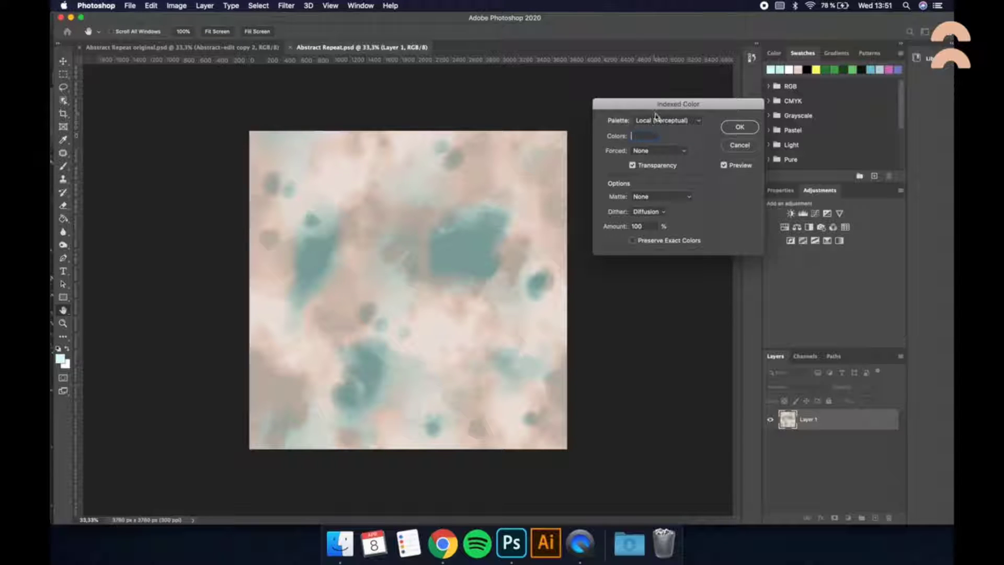
- Try colour counts from 7 upward in the Indexed Color settings, apply the conversion, and inspect the image up close
type("7")
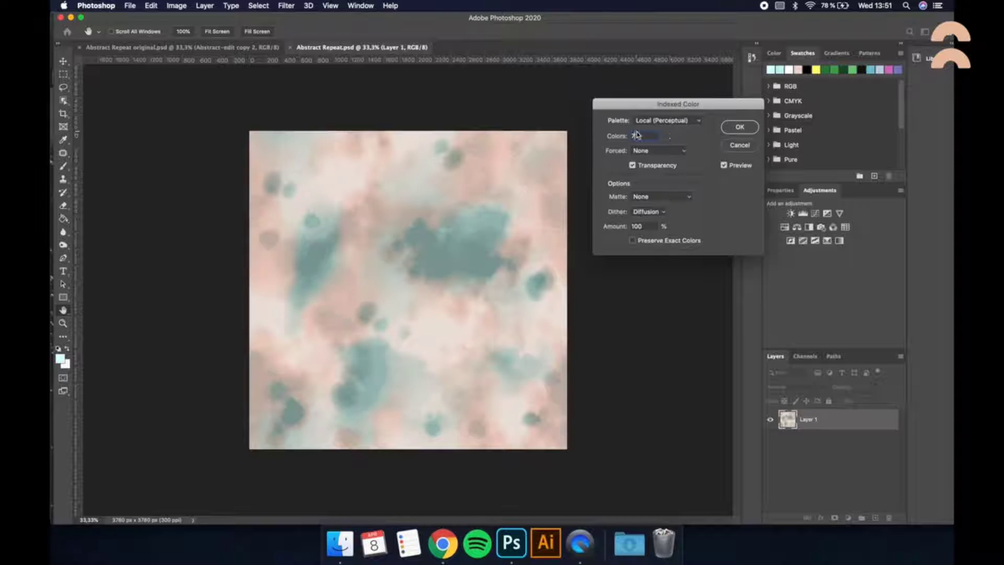
key("Up")
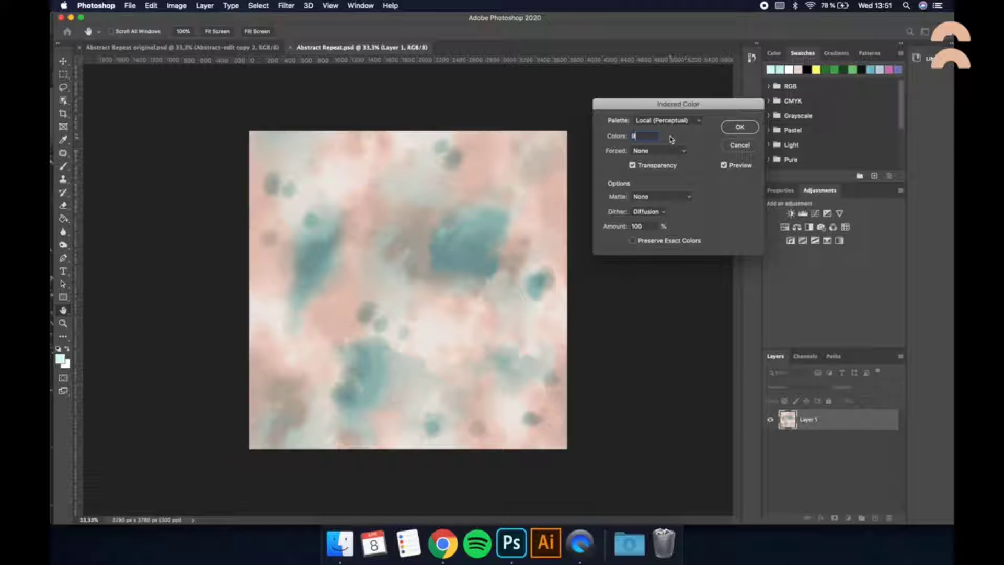
key("Down")
key("Down")
left_click(729, 131)
scroll(532, 315, "up", 3)
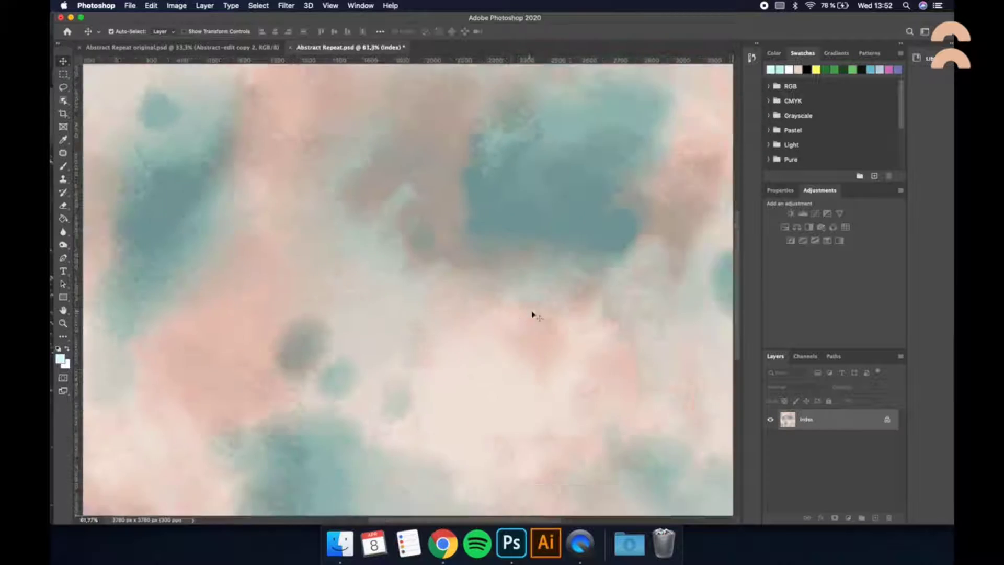
- Compare the indexed Abstract Repeat image with the original version
scroll(537, 315, "down", 3)
left_click(225, 47)
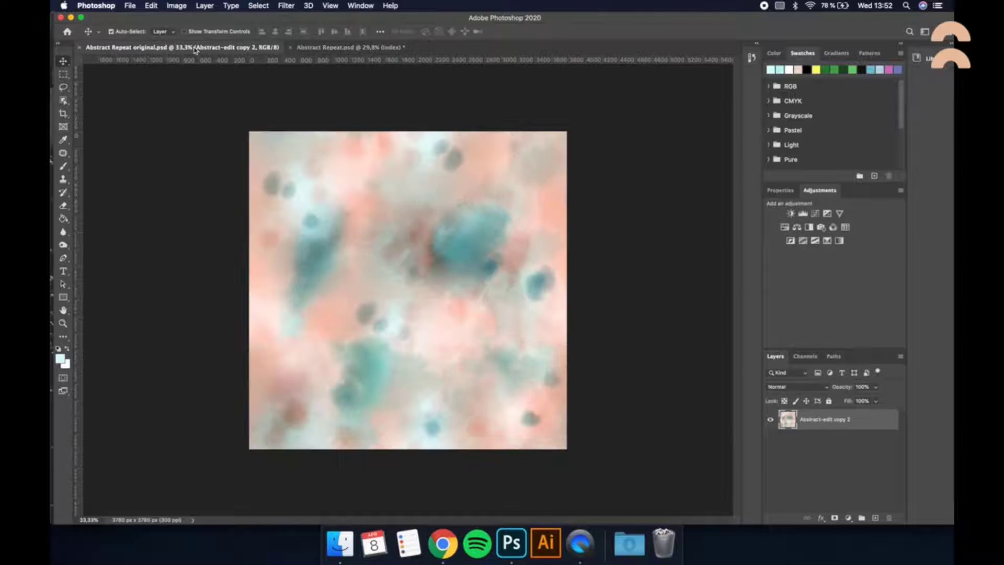
left_click(340, 48)
- Open each colour of the indexed image's Color Table in the colour picker and accept it to add it to the recent swatches
left_click(176, 6)
mouse_move(209, 17)
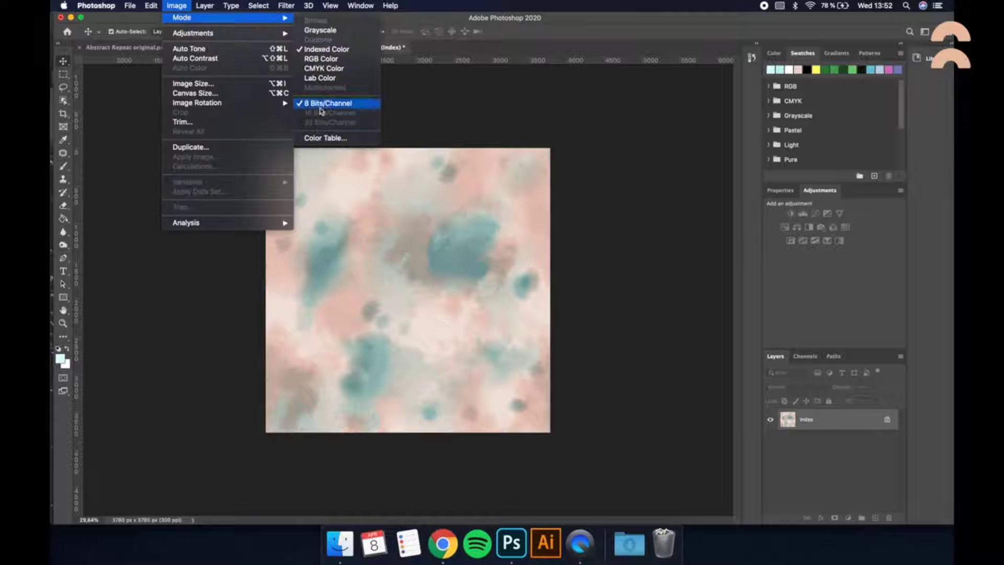
left_click(319, 138)
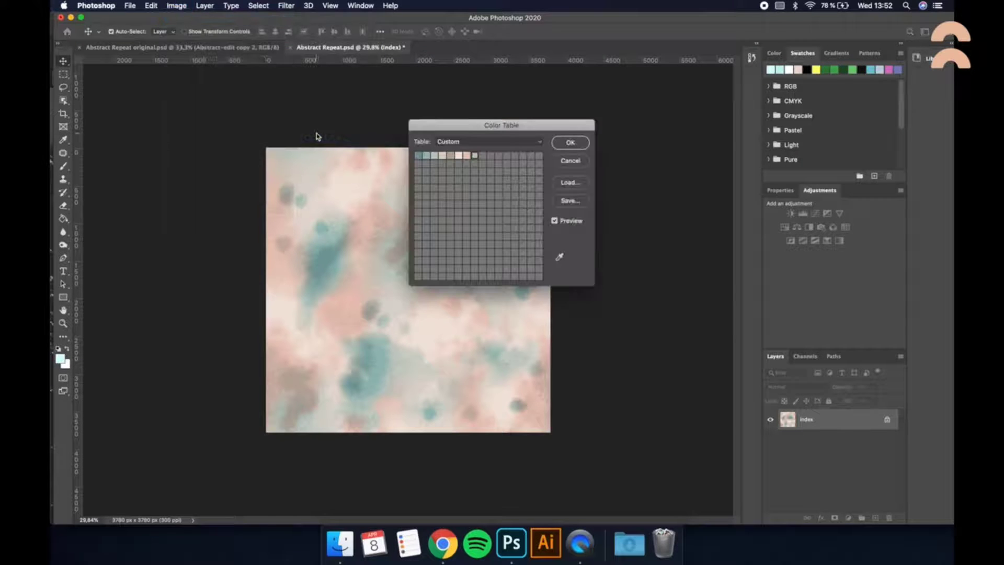
left_click(421, 155)
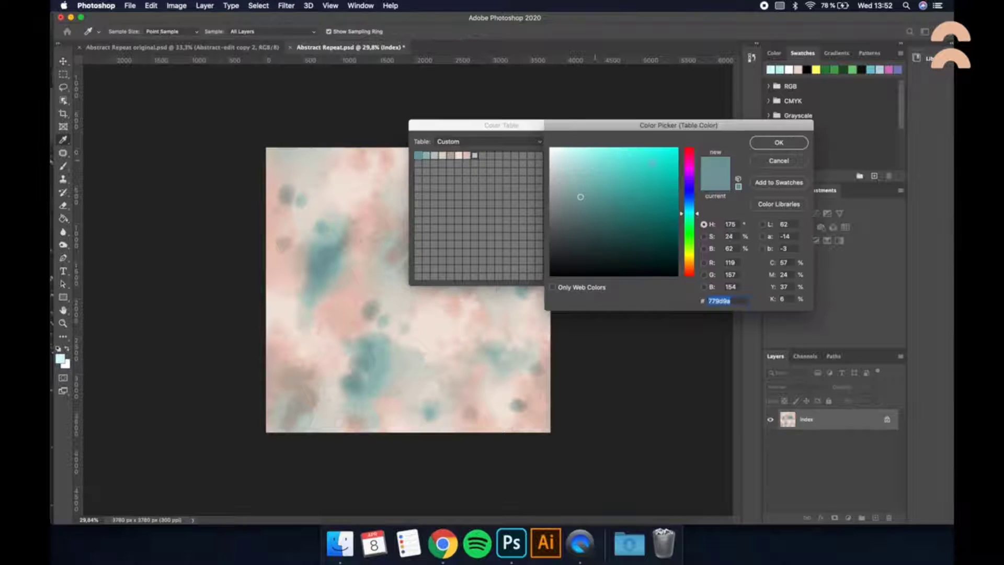
left_click(780, 142)
left_click(441, 156)
left_click(775, 138)
left_click(441, 156)
left_click(779, 140)
left_click(445, 157)
left_click(769, 144)
left_click(450, 156)
left_click(758, 144)
left_click(459, 155)
left_click(773, 144)
left_click(467, 155)
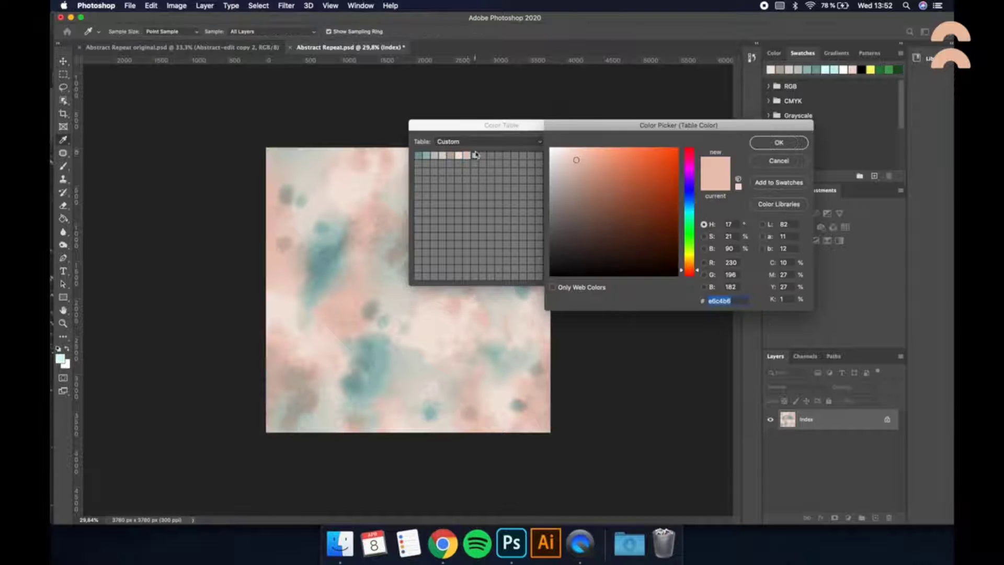
left_click(774, 143)
left_click(575, 143)
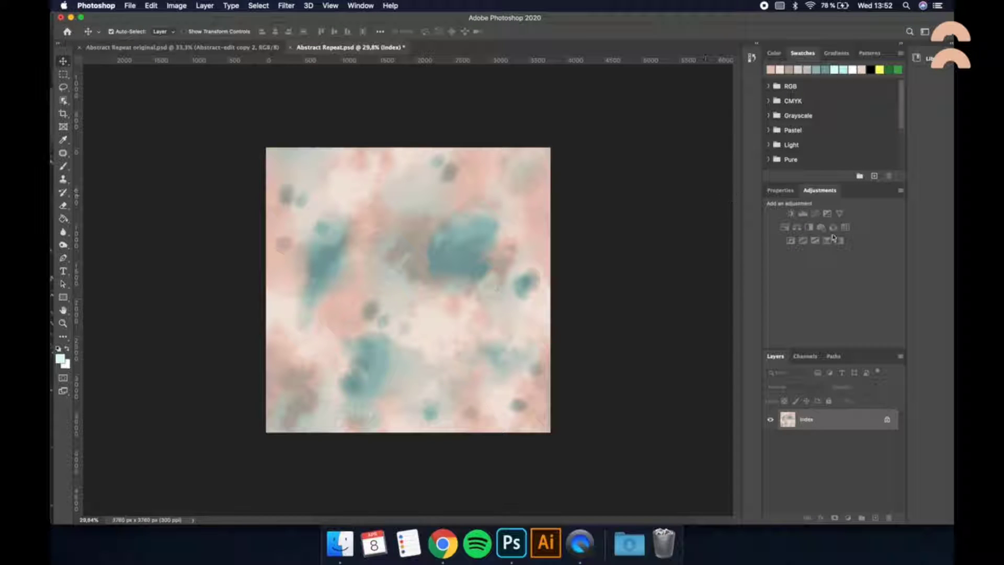
- Convert the indexed Abstract Repeat image back to RGB Color mode
left_click(184, 8)
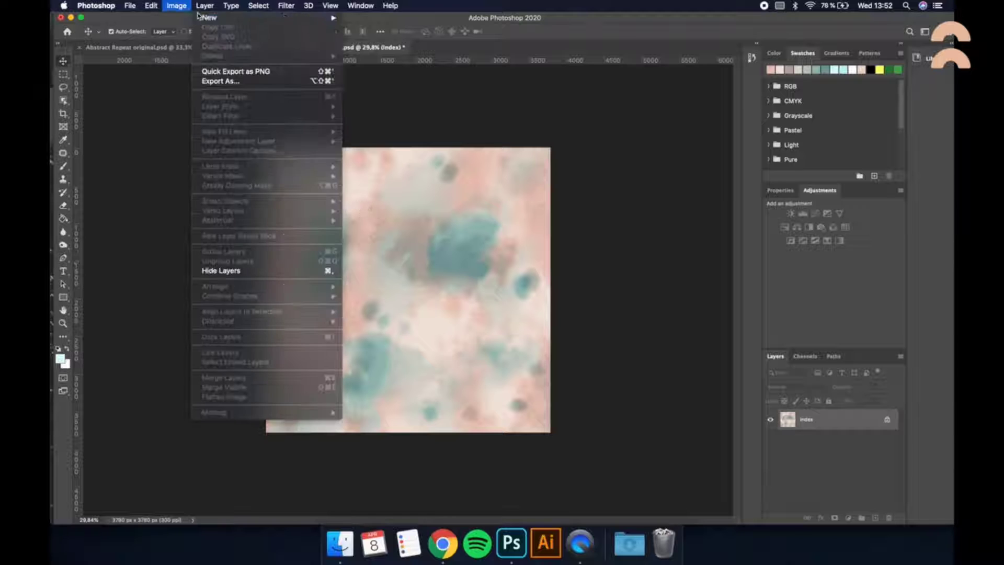
mouse_move(185, 20)
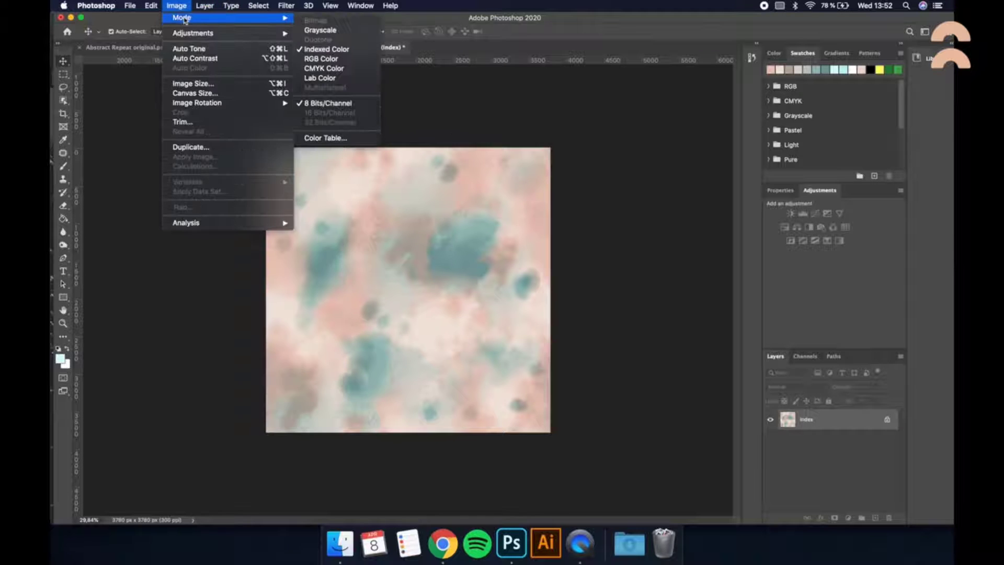
left_click(324, 58)
- Select the darkest teal areas with Color Range, sampling the matching swatch and lowering the fuzziness to its minimum
left_click(258, 6)
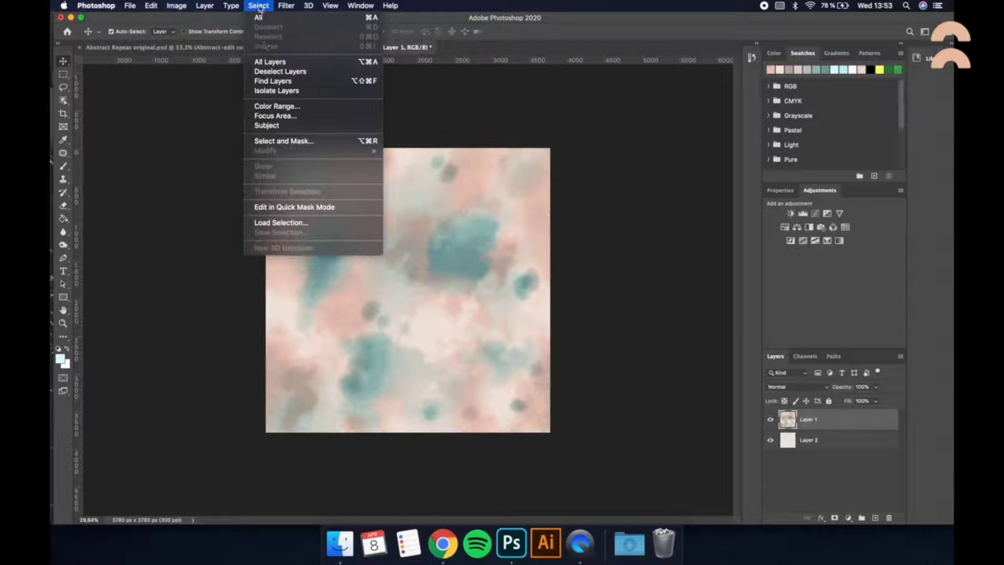
left_click(276, 106)
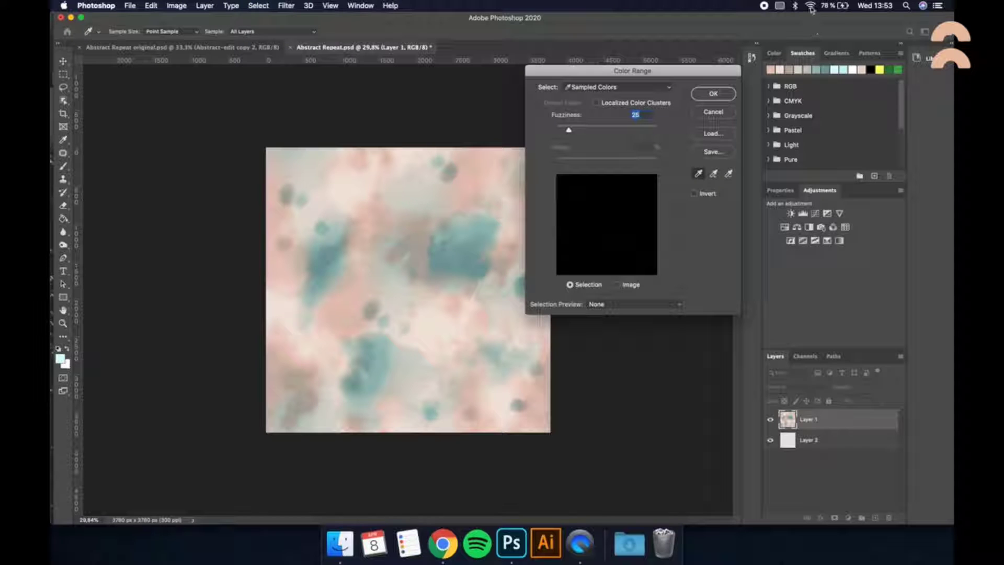
left_click(838, 66)
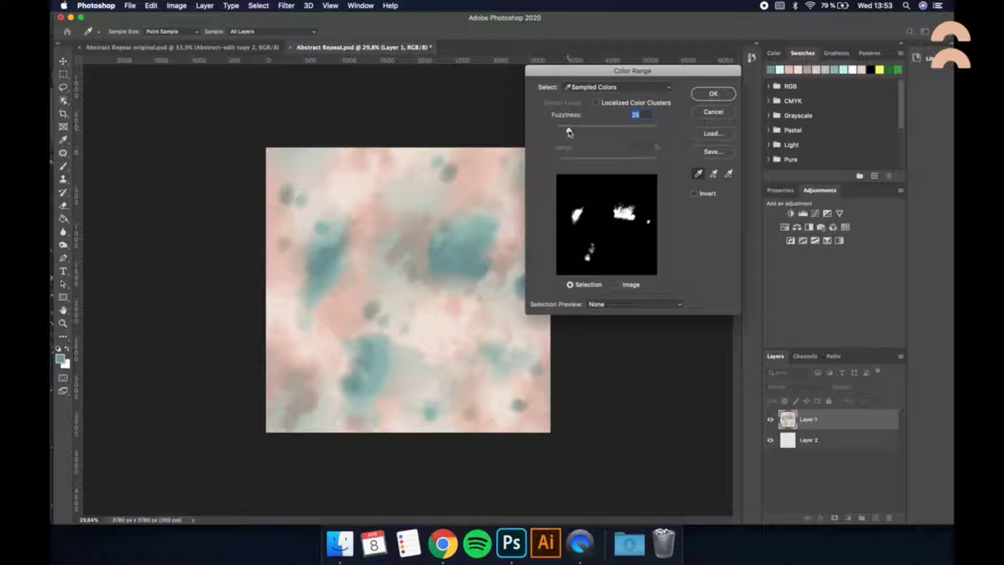
left_click_drag(567, 131, 554, 130)
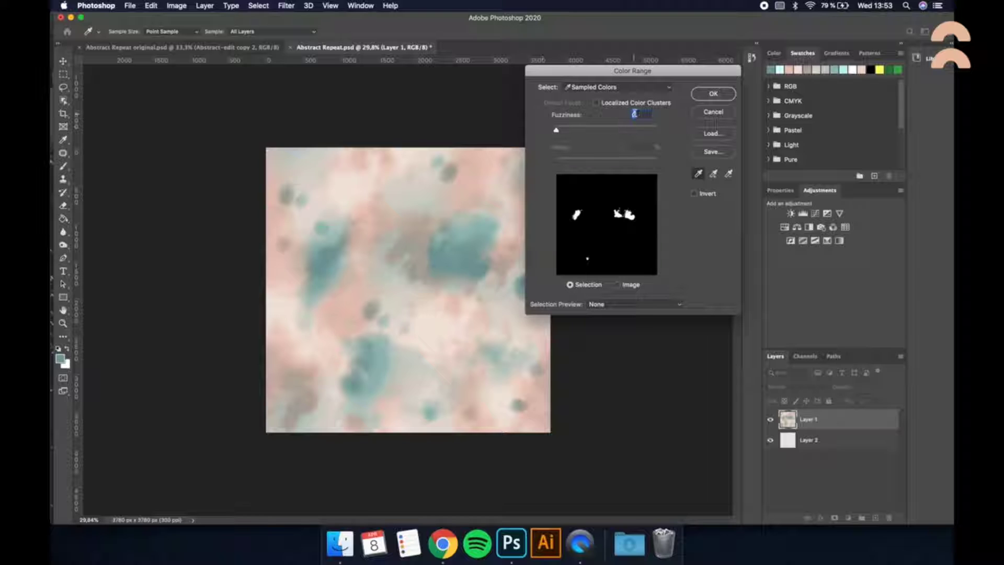
left_click(713, 94)
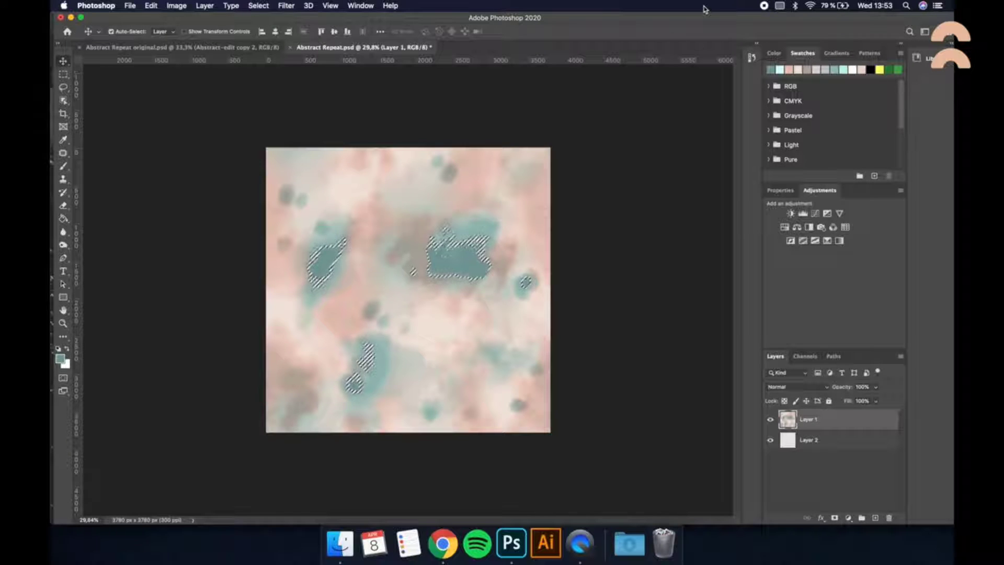
- Cut the selected dark teal areas to a new layer, toggle its visibility, and reselect Layer 1
key("super+shift+j")
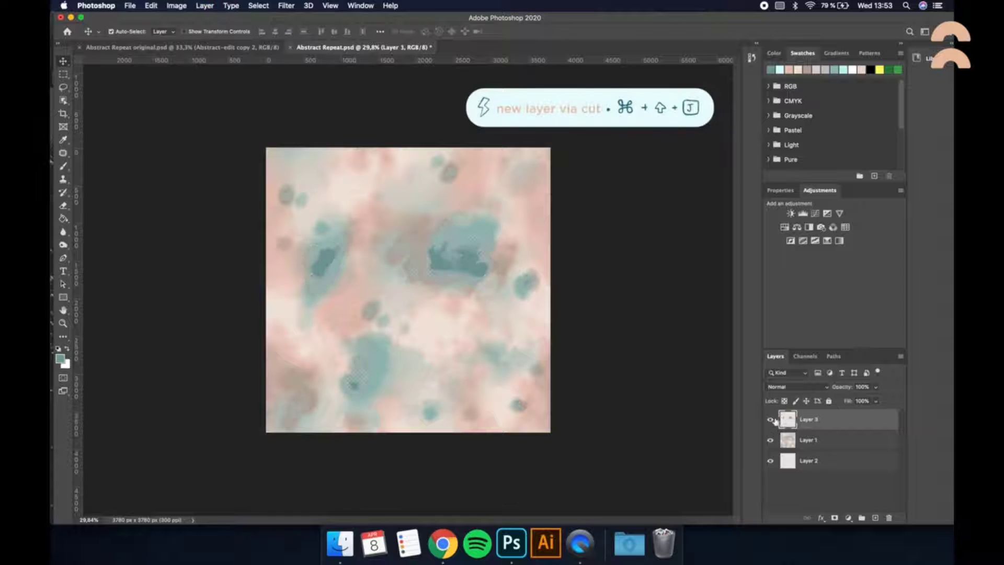
left_click(772, 420)
left_click(831, 443)
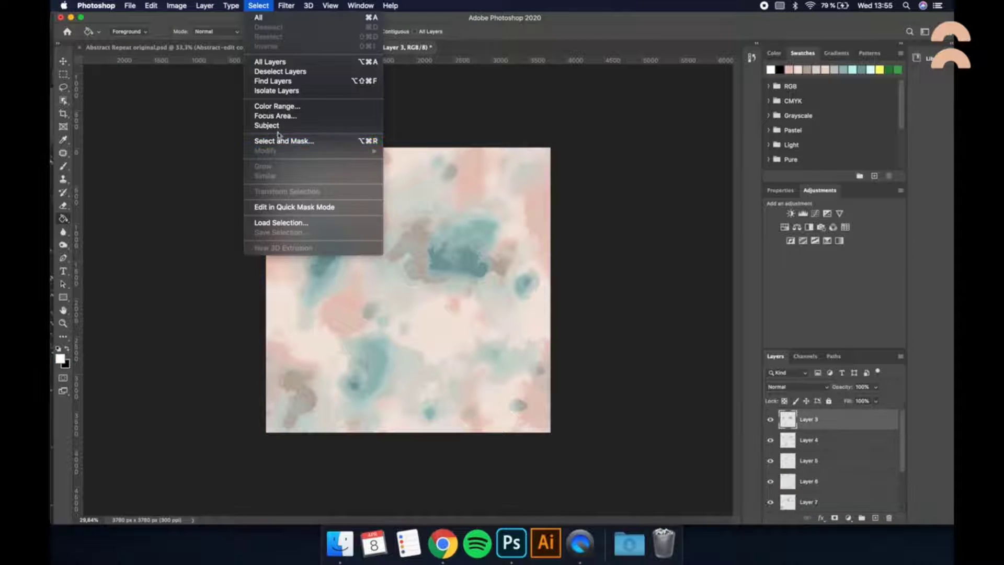
- Load Layer 3's transparency as a selection and clear that area from the layers below, down to Layer 7
left_click(278, 224)
left_click(594, 212)
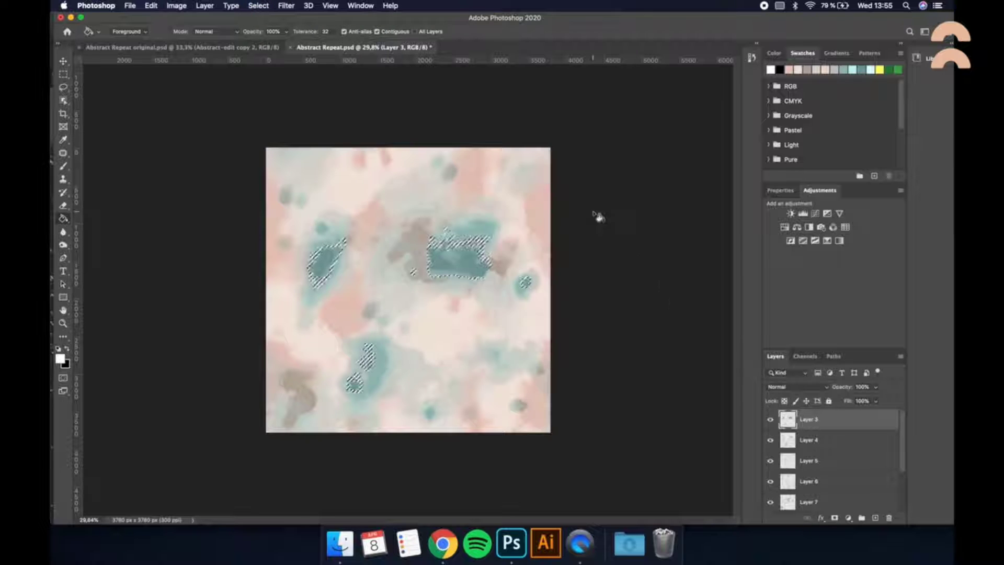
left_click(836, 440)
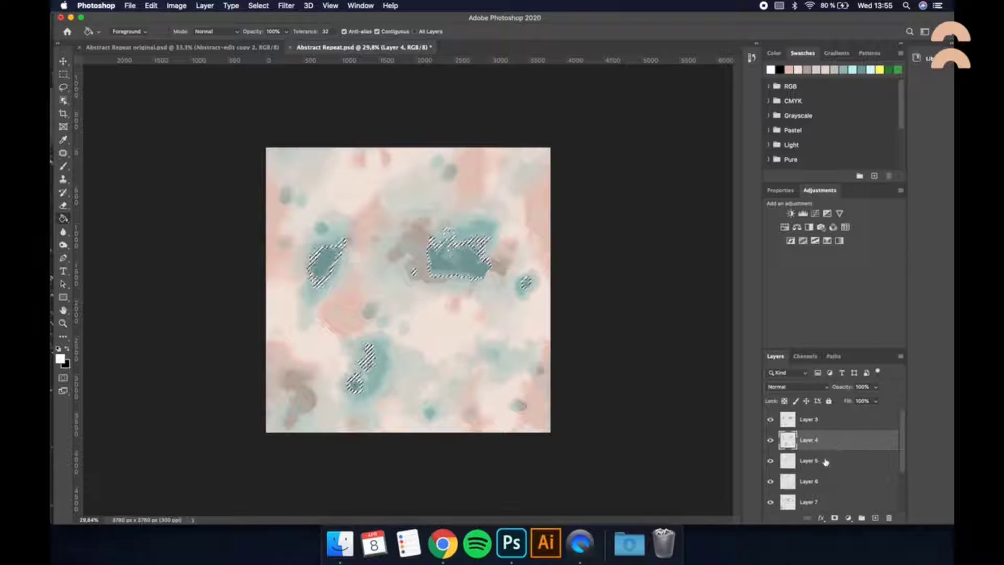
left_click(836, 461)
left_click_drag(836, 460, 833, 500)
left_click(830, 503)
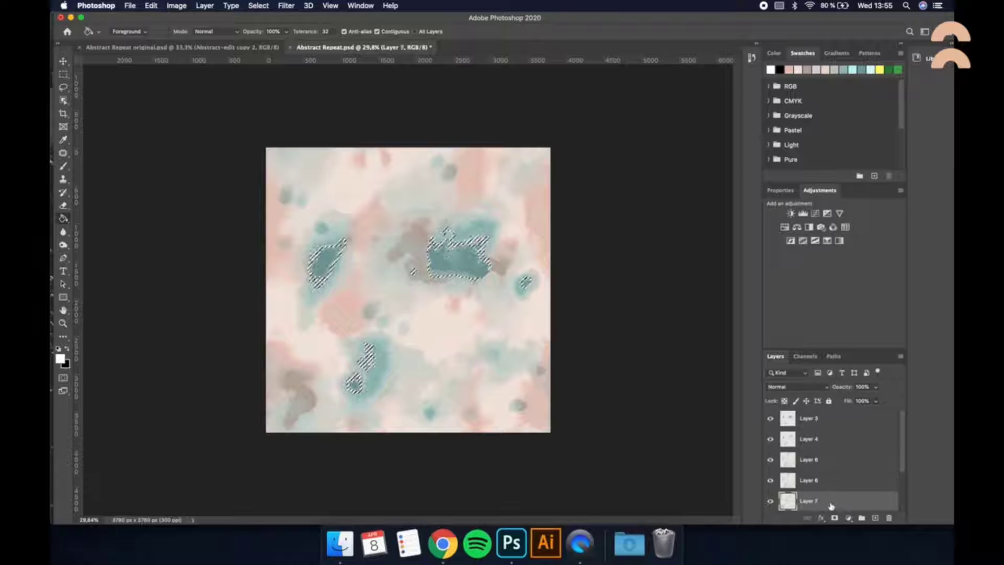
- Clear the Layer 3 area from the remaining colour layers down to Layer 9 and remove the selection
mouse_move(900, 445)
left_mouse_down()
mouse_move(902, 474)
mouse_move(901, 444)
left_mouse_up()
left_click(836, 439)
key("super+d")
left_click(839, 423)
left_click(852, 481)
scroll(858, 491, "down", 2)
left_click(858, 481)
key("Delete")
key("super+z")
key("super+d")
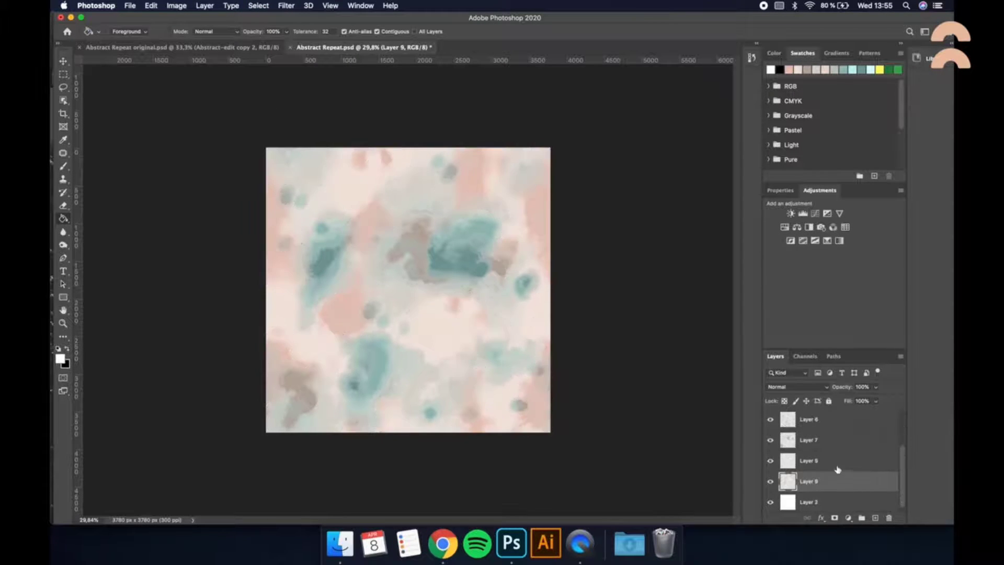
- Load Layer 4's transparency as a selection, clear that area from the other colour layers, and deselect
scroll(838, 470, "up", 3)
left_click(829, 441)
left_click(258, 6)
left_click(272, 109)
key("Escape")
left_click(261, 6)
left_click(281, 223)
key("Return")
left_click(828, 424)
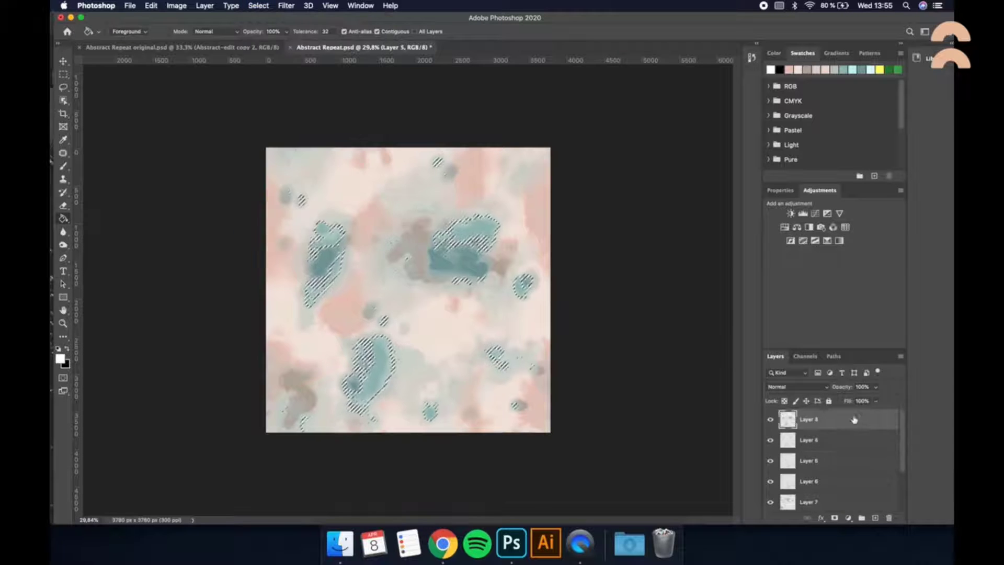
left_click(837, 501)
key("super+d")
- Load Layer 5's transparency as a new selection and clear that area from the other colour layers
left_click(836, 460)
left_click(259, 6)
left_click(278, 107)
left_click(714, 112)
left_click(259, 6)
left_click(281, 223)
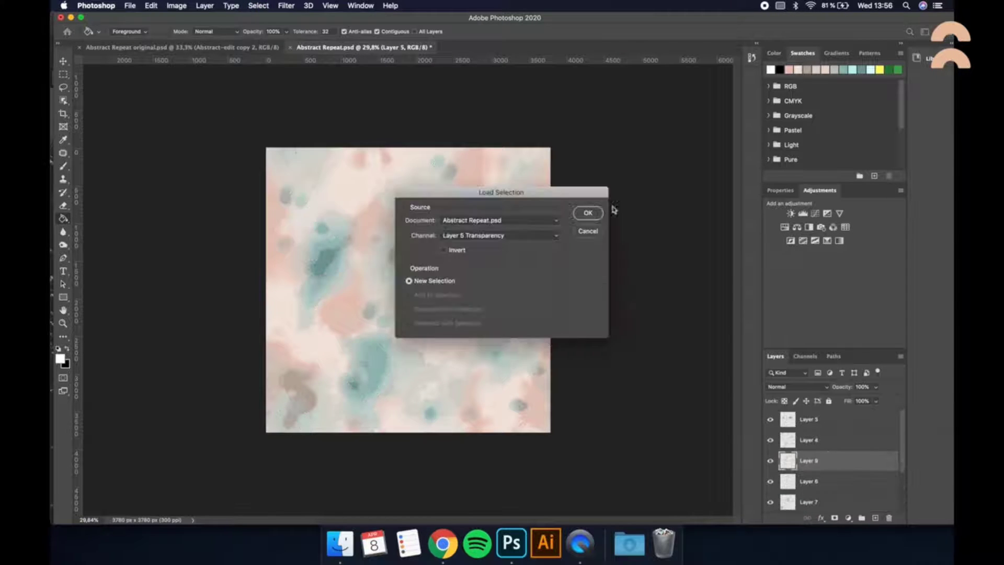
key("Return")
left_click(836, 421)
left_click(837, 499)
scroll(852, 486, "down", 2)
left_click(850, 484)
- Load Layer 7's transparency as a selection, clear that area from the other colour layers, and deselect
left_click(836, 500)
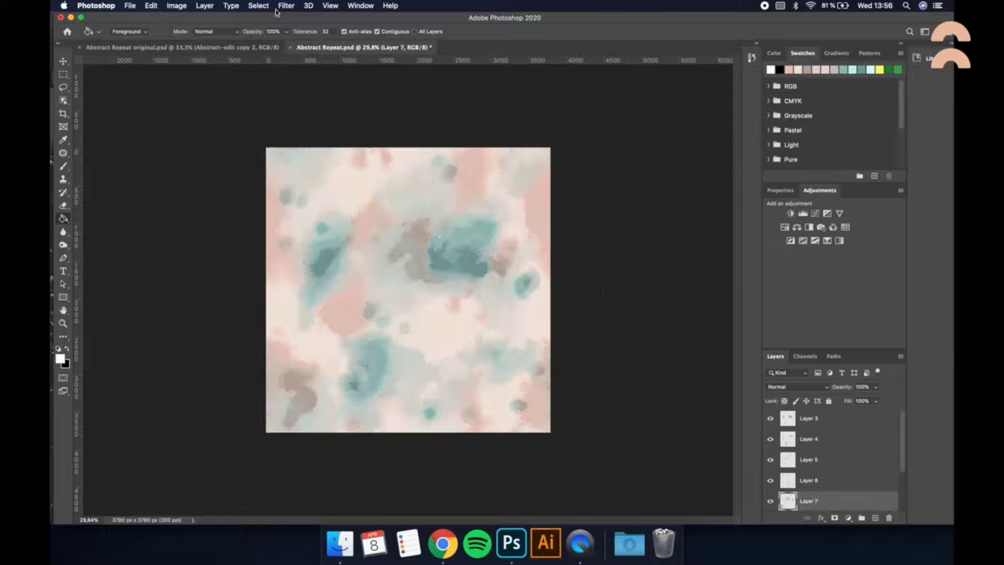
left_click(259, 6)
left_click(277, 106)
left_click(714, 111)
left_click(259, 6)
left_click(280, 223)
key("Return")
left_click(828, 423)
scroll(837, 445, "down", 3)
left_click(853, 464)
key("super+d")
- Load the cream colour layer's transparency as a selection, clear that area from the other colour layers, and deselect
left_click(261, 6)
left_click(277, 106)
left_click(713, 111)
left_click(281, 223)
left_click(840, 477)
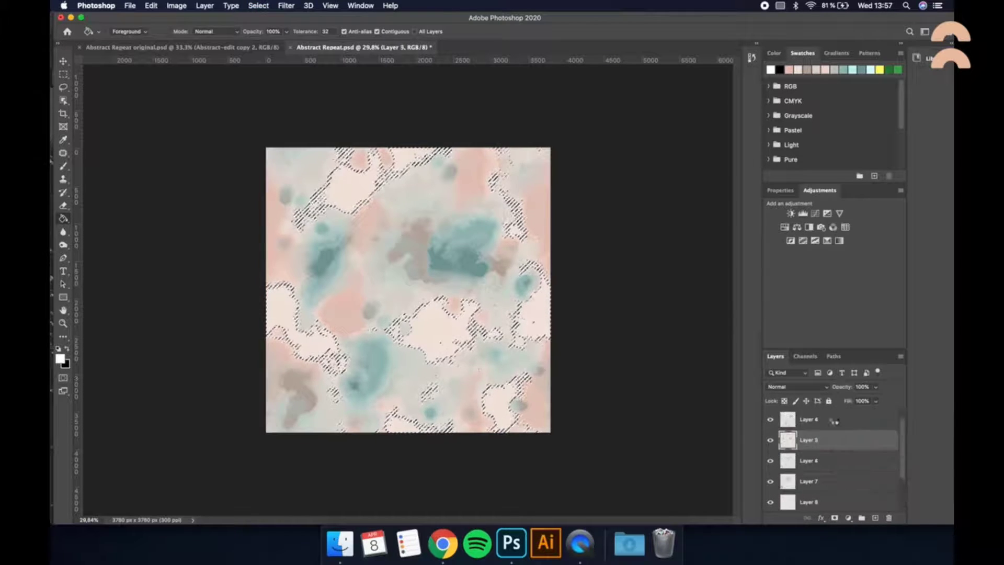
key("super+d")
- Load the pink colour layer's transparency as a selection, clear that area from the other colour layers, and deselect
left_click(258, 6)
left_click(281, 222)
key("Return")
left_click(832, 459)
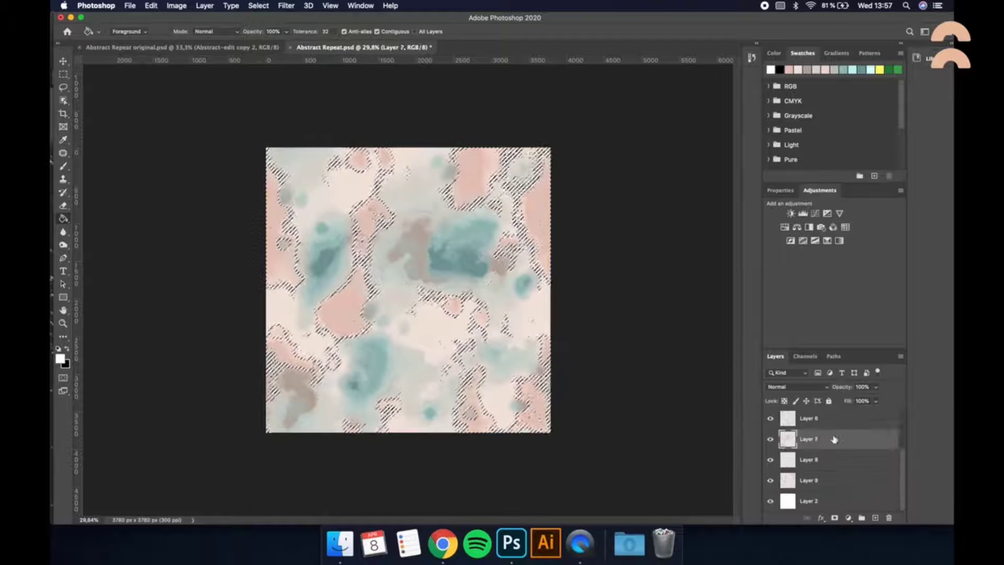
scroll(832, 439, "up", 3)
left_click(851, 423)
key("super+d")
- Hide the white background layer, duplicate Layer 3, and merge the copy with its original
scroll(862, 434, "down", 3)
left_click(771, 501)
scroll(827, 457, "up", 3)
key("super+j")
left_click(827, 440, "shift")
key("super+e")
key("super+j")
left_click(891, 470)
key("super+j")
scroll(871, 450, "down", 2)
left_click(872, 444)
scroll(889, 422, "up", 2)
key("super+z")
key("super+z")
key("super+z")
key("super+z")
- Merge the copies of Layers 3 and 4 with their originals and duplicate Layer 5
left_click(872, 440, "shift")
key("super+e")
left_click_drag(872, 440, 875, 517)
left_click(863, 462, "shift")
key("super+e")
left_click(832, 465)
key("super+j")
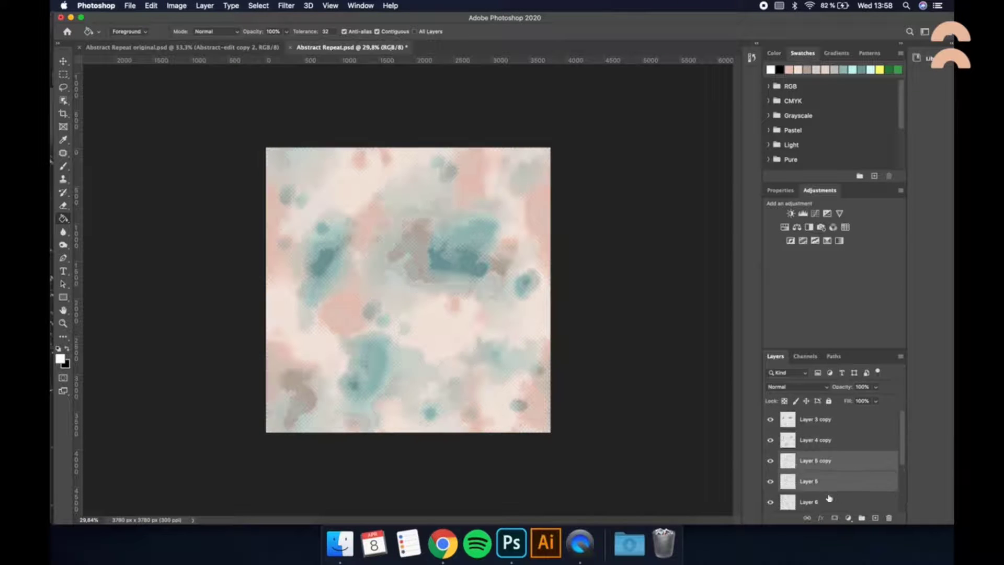
- Open the edit history and go through the recent layer merge, duplicate and visibility states
scroll(833, 444, "down", 3)
left_click(751, 58)
left_click(711, 74)
scroll(713, 85, "down", 5)
left_click(715, 100)
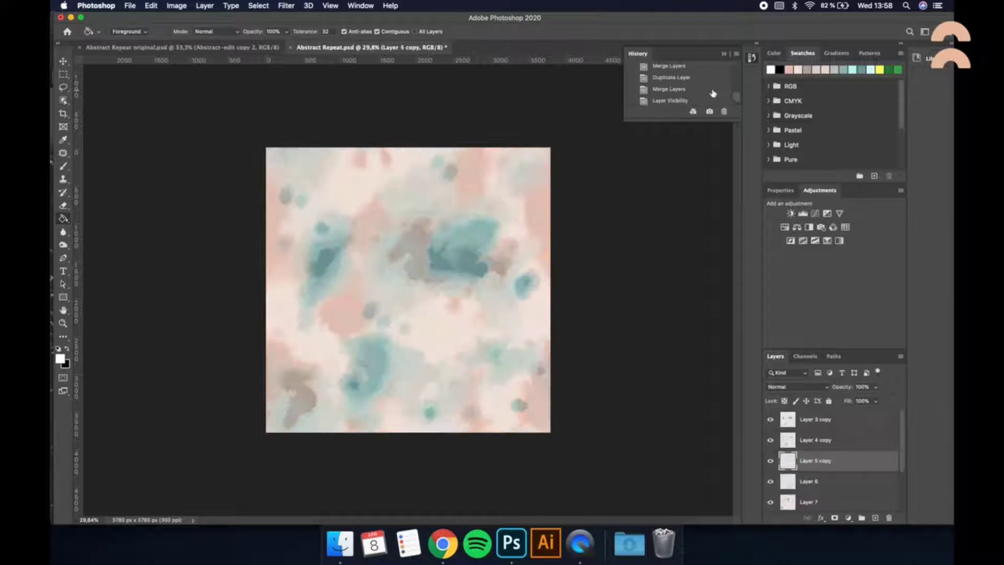
left_click(715, 92)
left_click(701, 76)
left_click(702, 76)
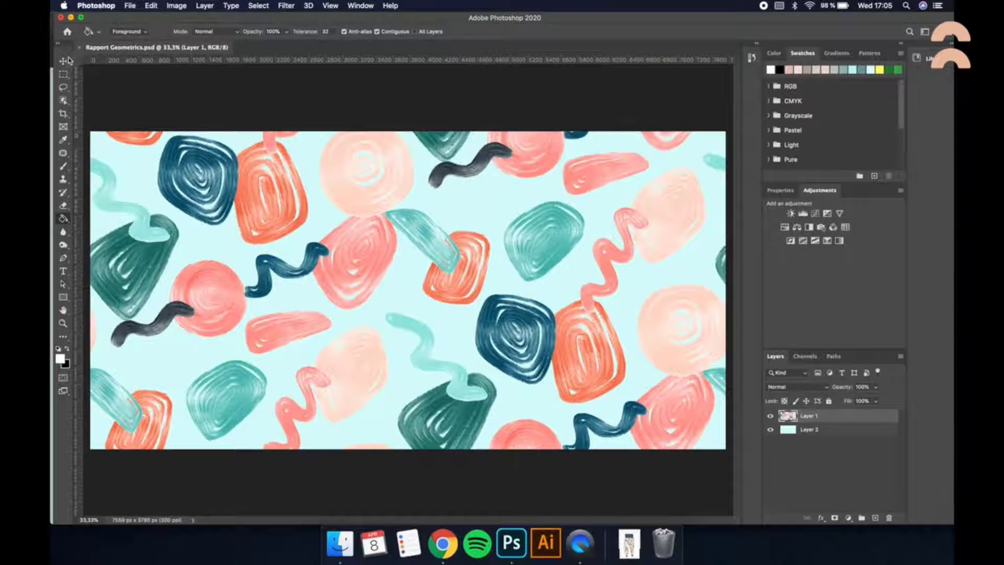
- Save a copy of the Rapport Geometrics document as "Rapport Geometrics - col sep.psd"
left_click(63, 61)
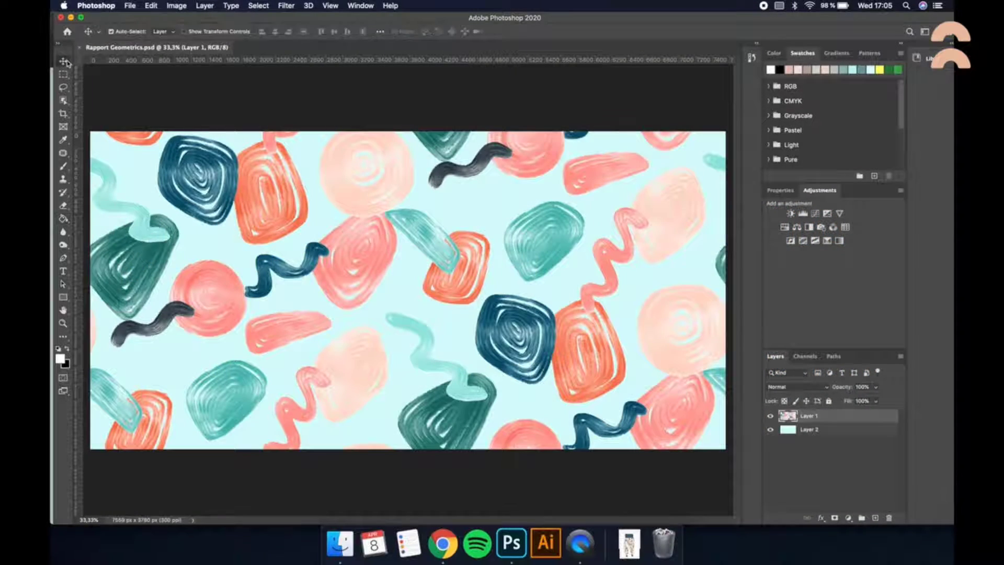
left_click(132, 6)
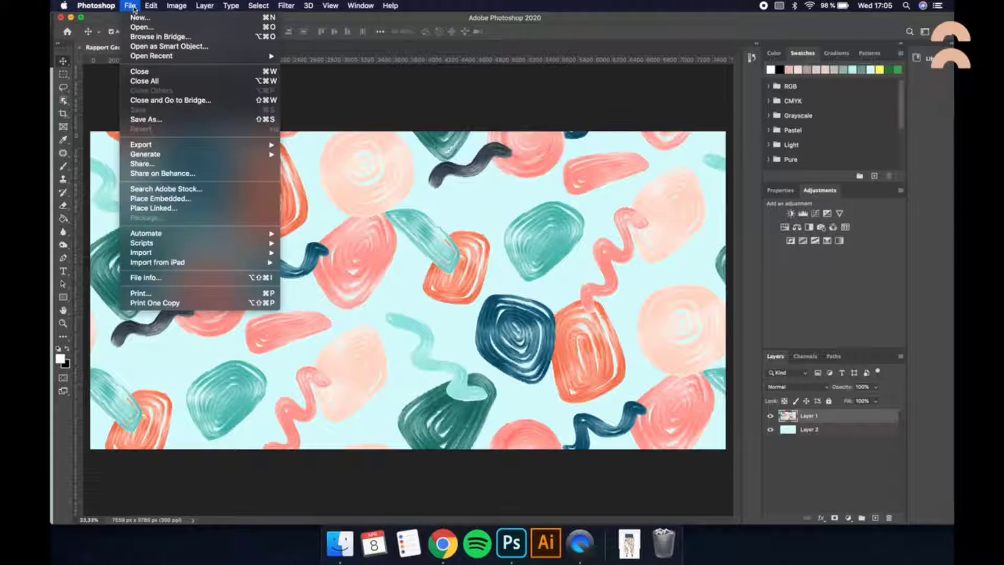
left_click(146, 120)
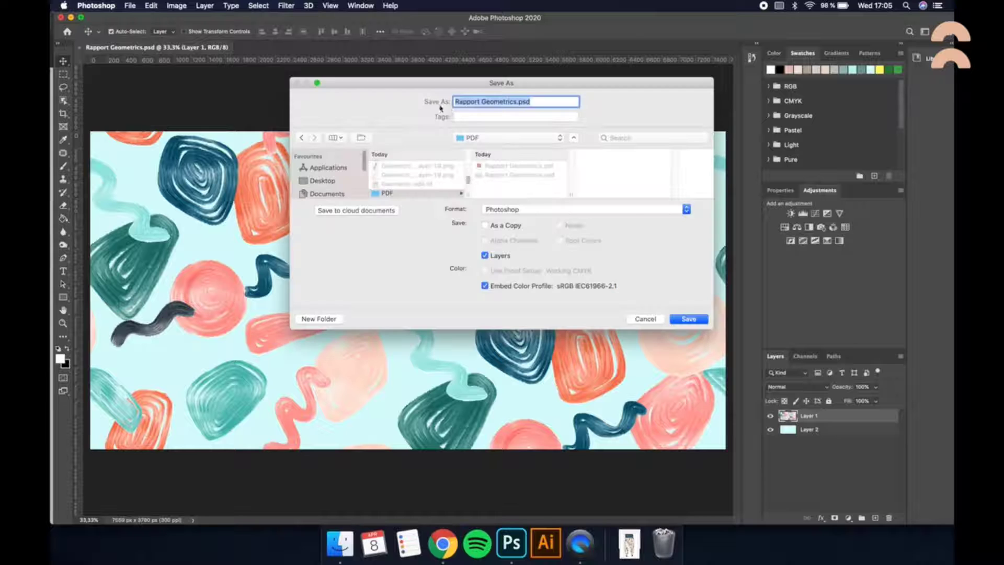
left_click(514, 103)
type("- col sep")
key("Return")
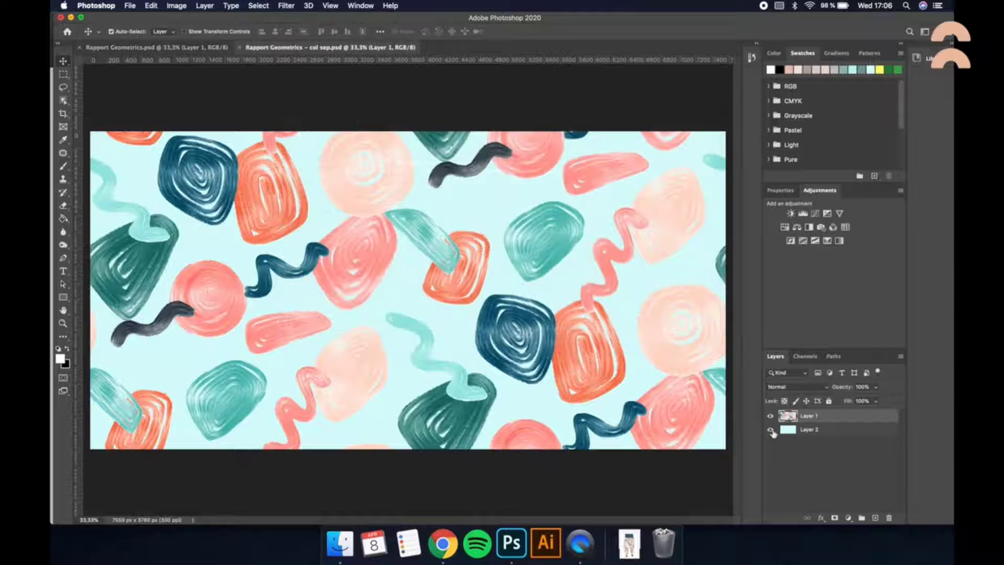
- Delete the light blue background layer and convert the image to Indexed Color with 6 colours
left_click(809, 434)
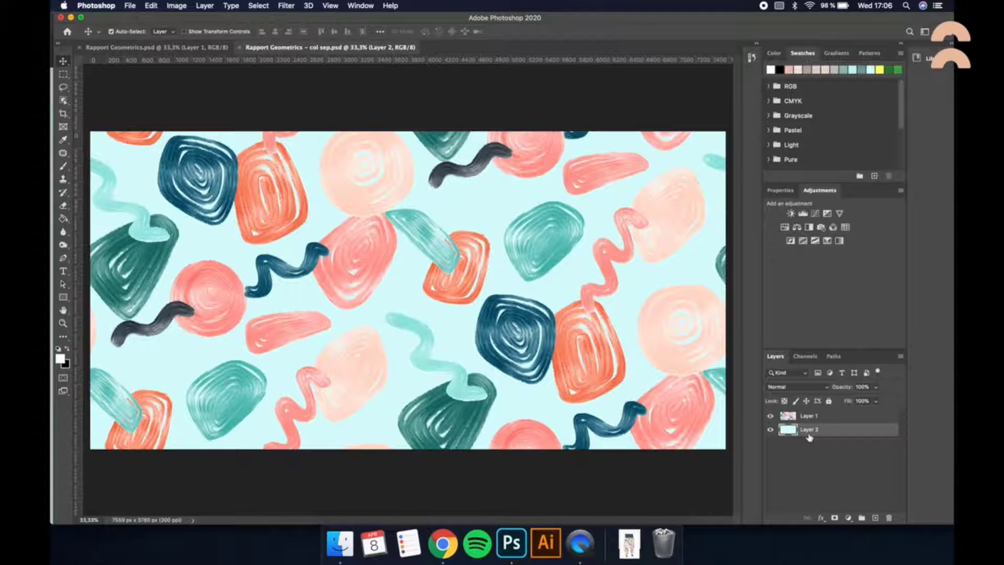
key("Delete")
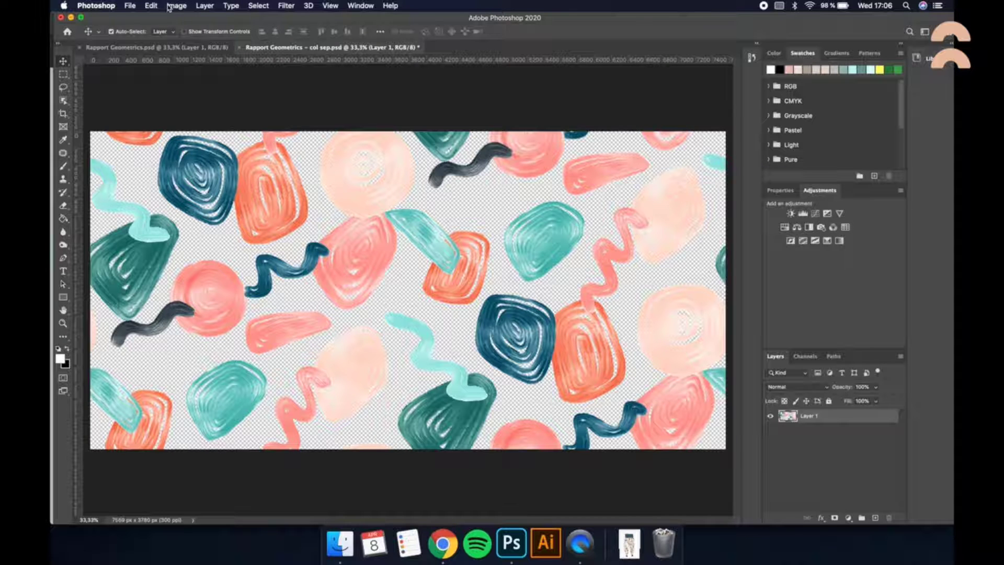
left_click(150, 6)
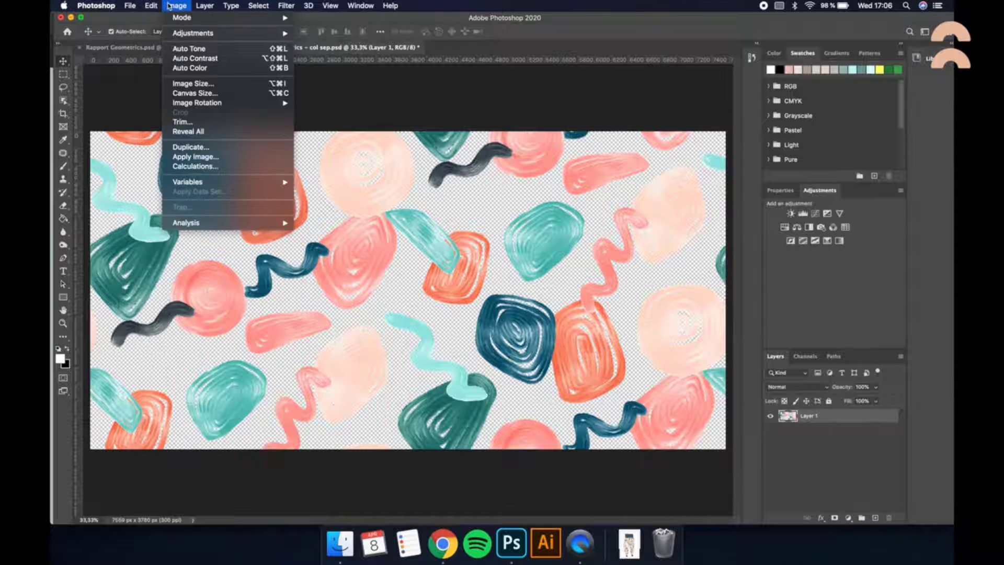
left_click(325, 51)
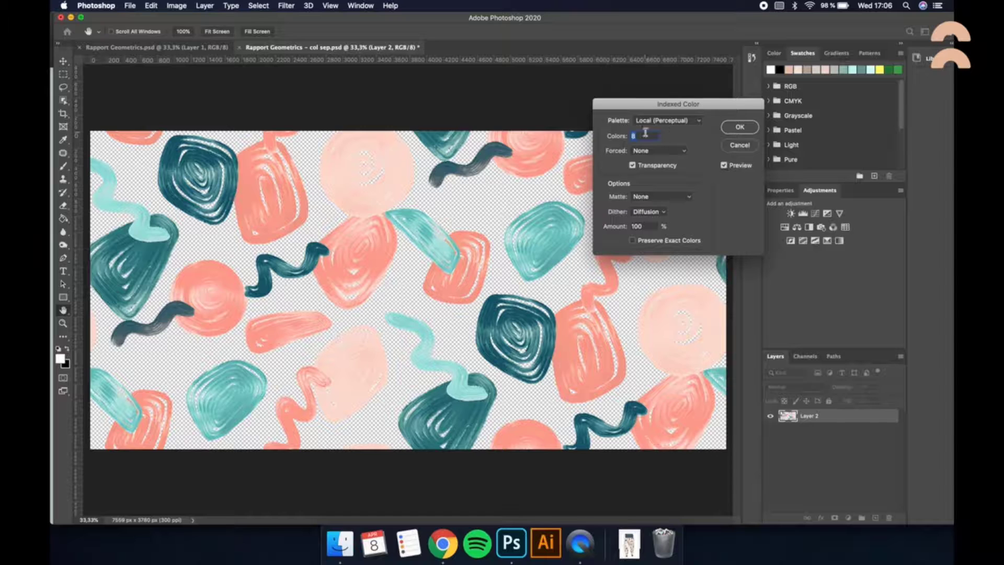
key("BackSpace")
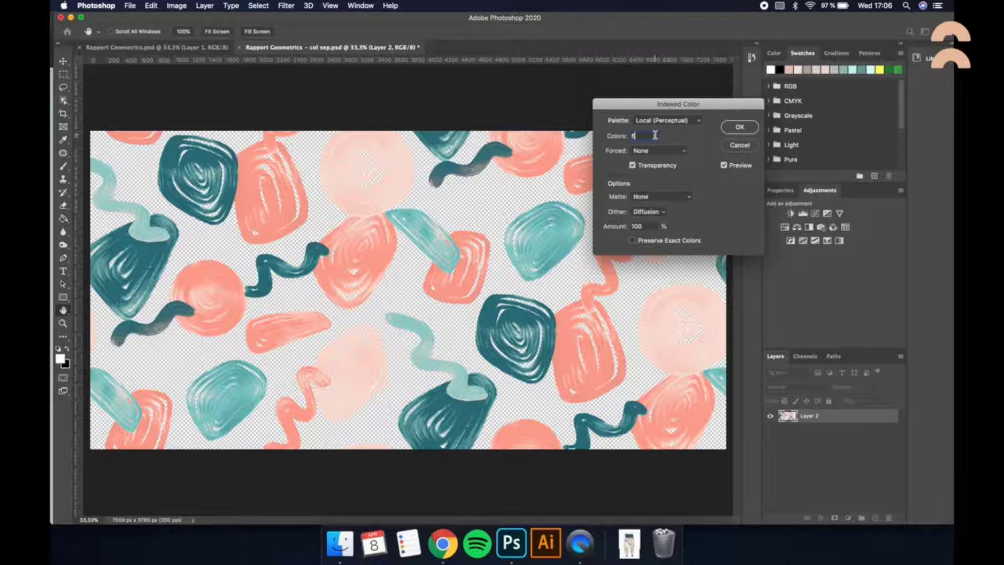
type("6")
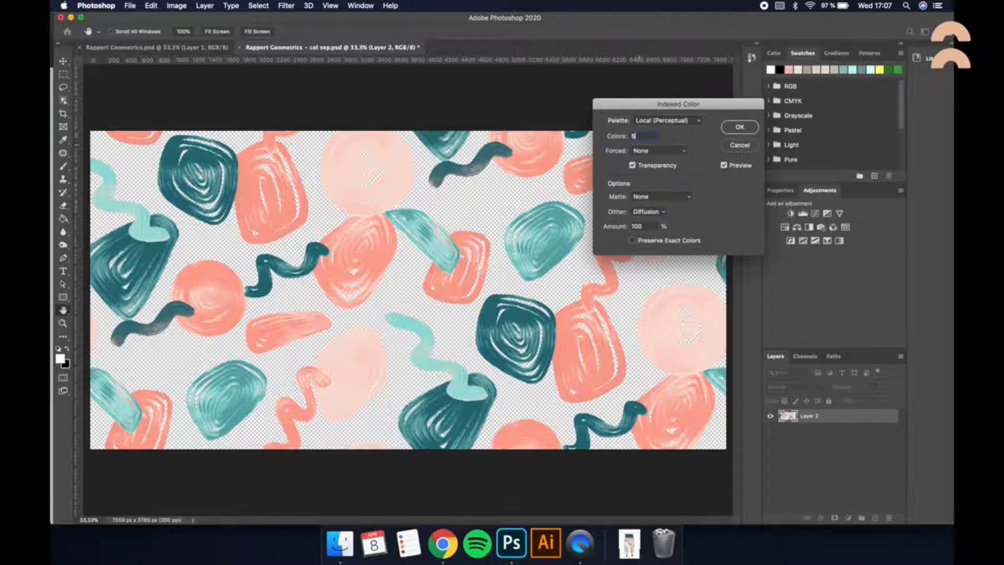
type("8")
left_click(739, 127)
- Open the image's colour table and add its dark teal and medium teal entries to the swatches
left_click(176, 5)
mouse_move(270, 23)
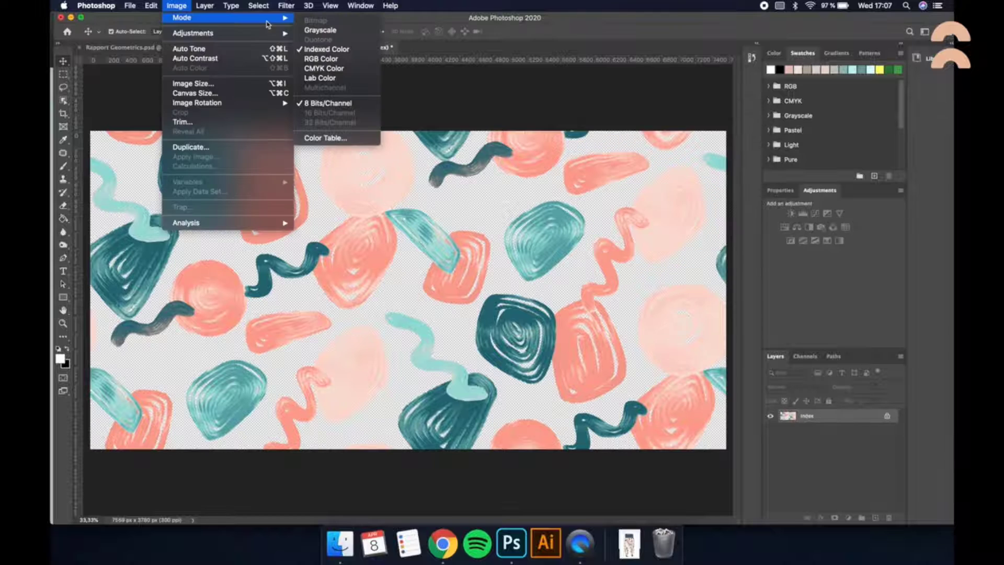
left_click(325, 138)
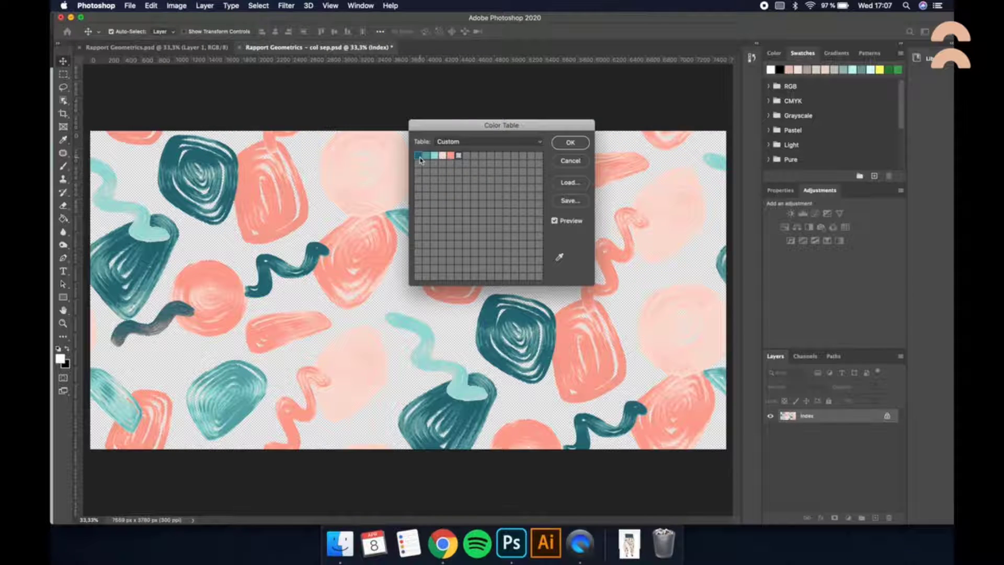
left_click(419, 156)
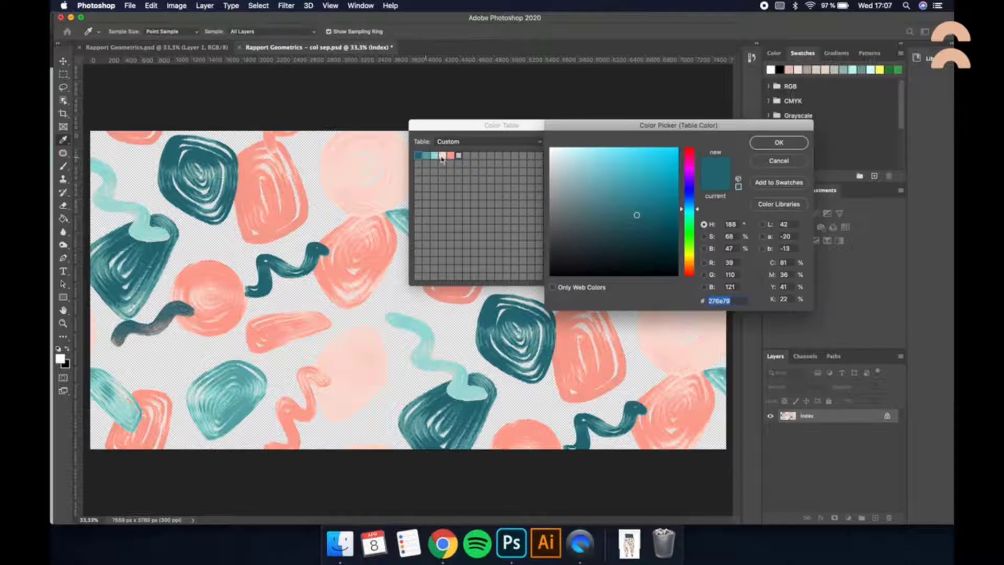
left_click(762, 148)
left_click(427, 155)
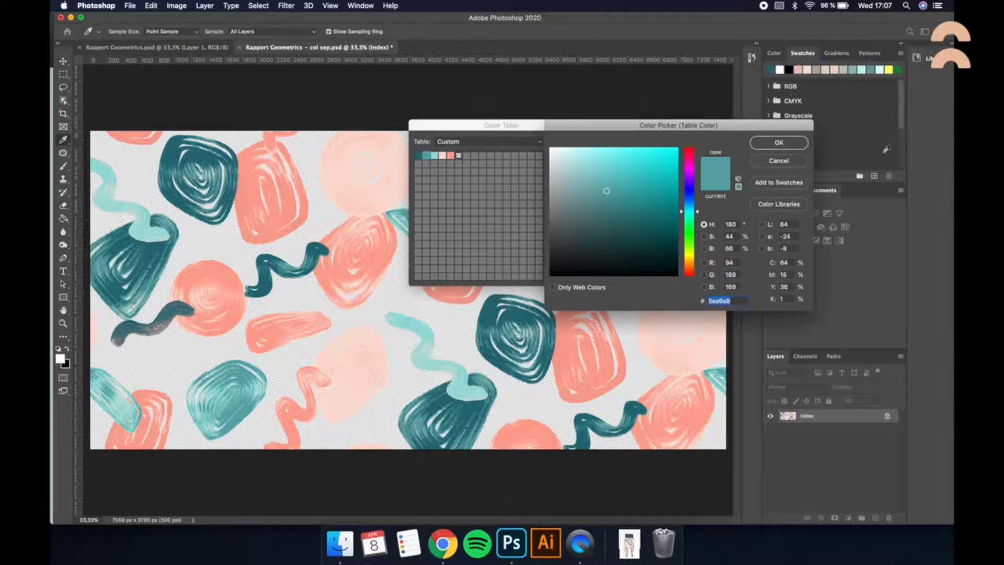
left_click(796, 147)
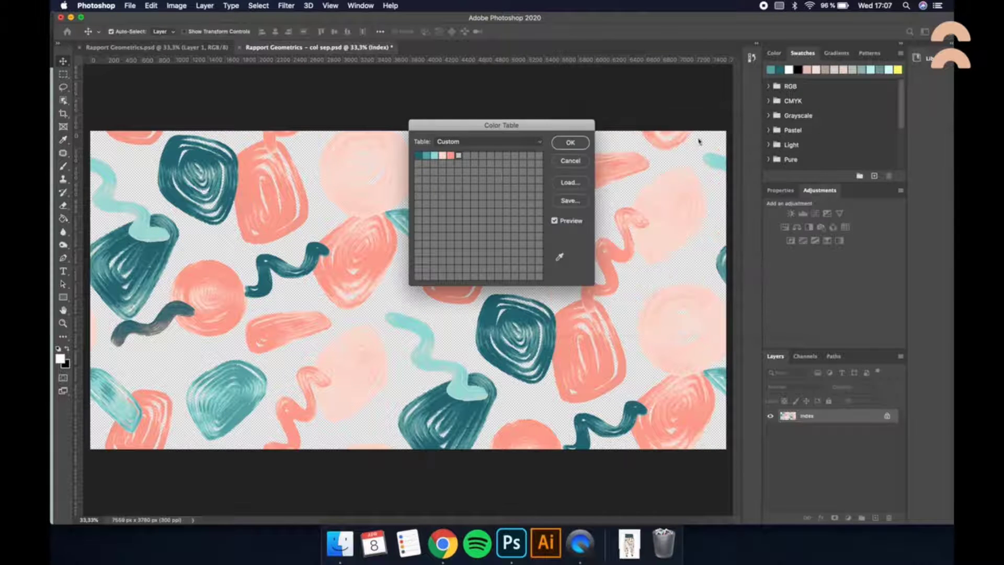
- Add the light turquoise, pale pink and coral table colours to the swatches and close the colour table
left_click(435, 156)
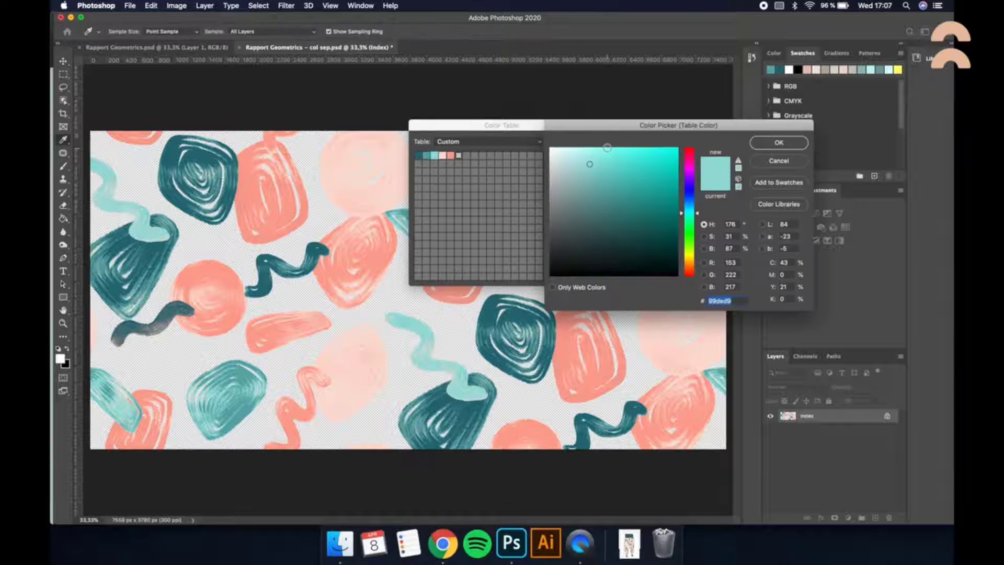
left_click(778, 144)
left_click(443, 157)
left_click(796, 147)
left_click(451, 156)
left_click(769, 144)
left_click(570, 142)
- Convert the indexed image back to RGB Color mode
left_click(177, 6)
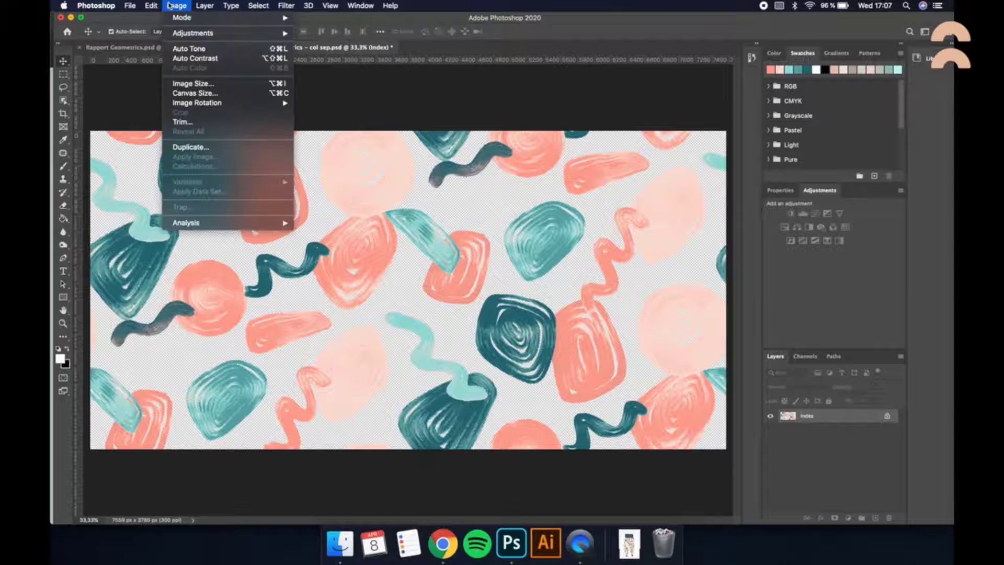
mouse_move(182, 20)
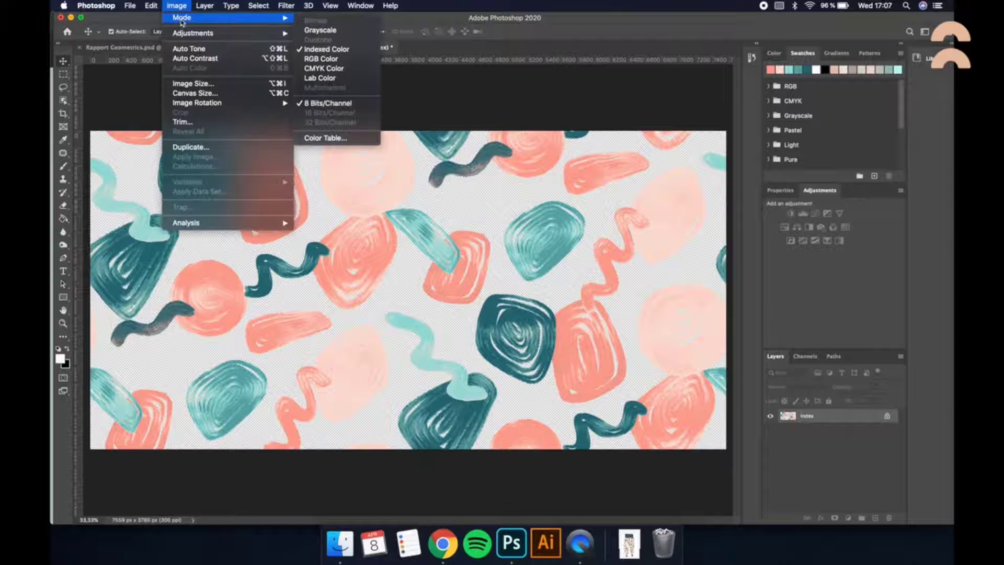
left_click(324, 61)
- Select the dark teal with Color Range at fuzziness 0, cut it onto its own layer and hide that layer
left_click(259, 6)
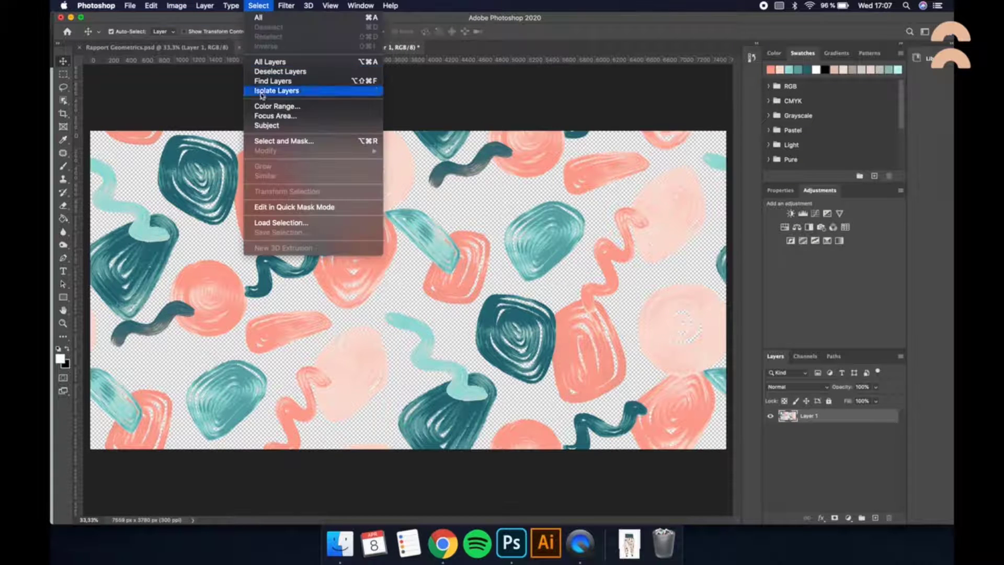
left_click(272, 105)
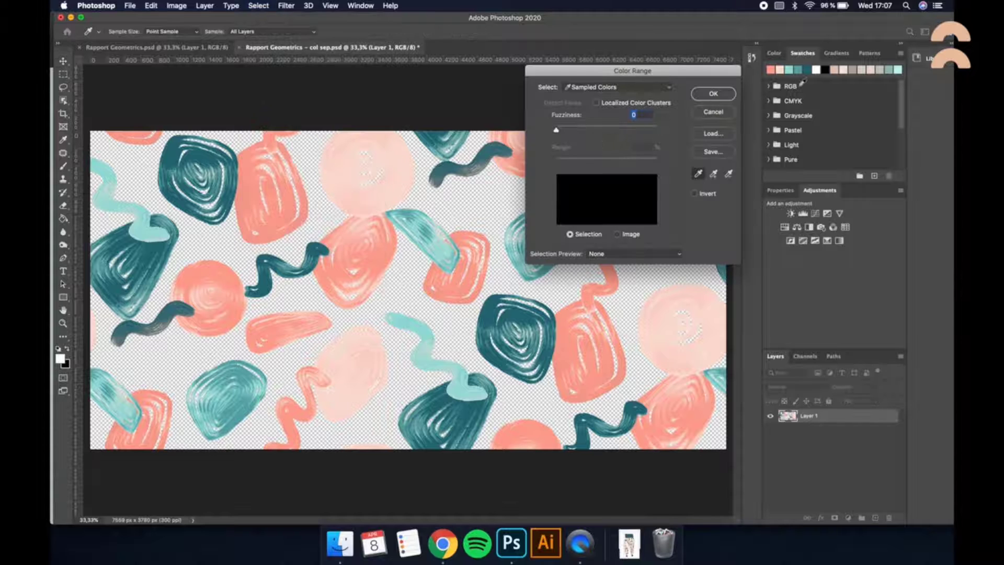
left_click(806, 70)
left_click(731, 95)
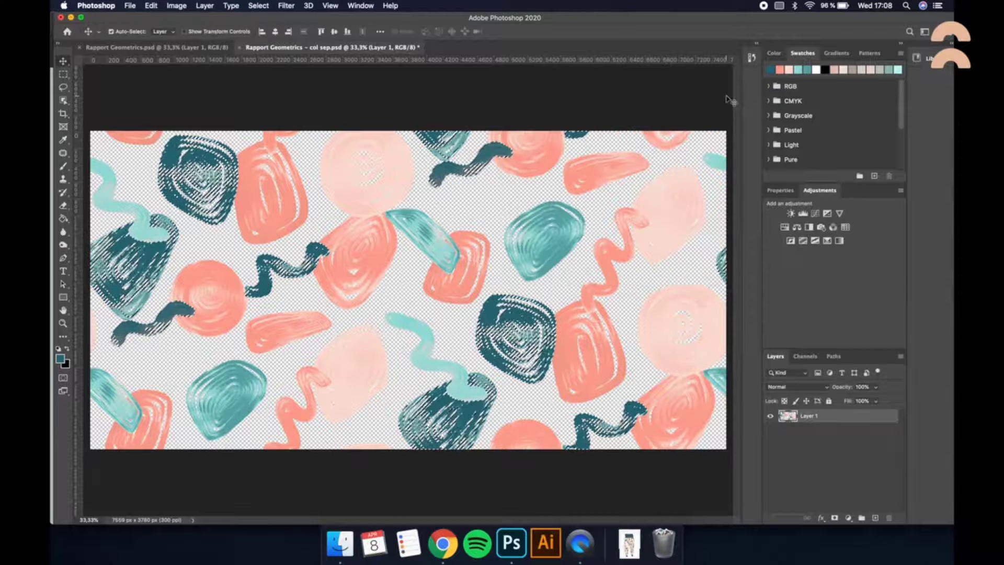
key("super+shift+j")
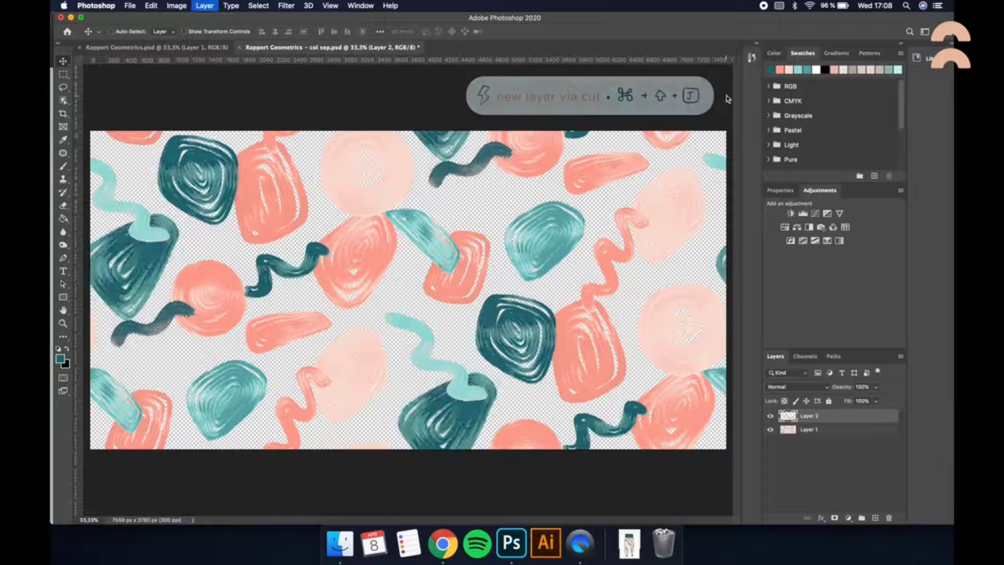
left_click(770, 416)
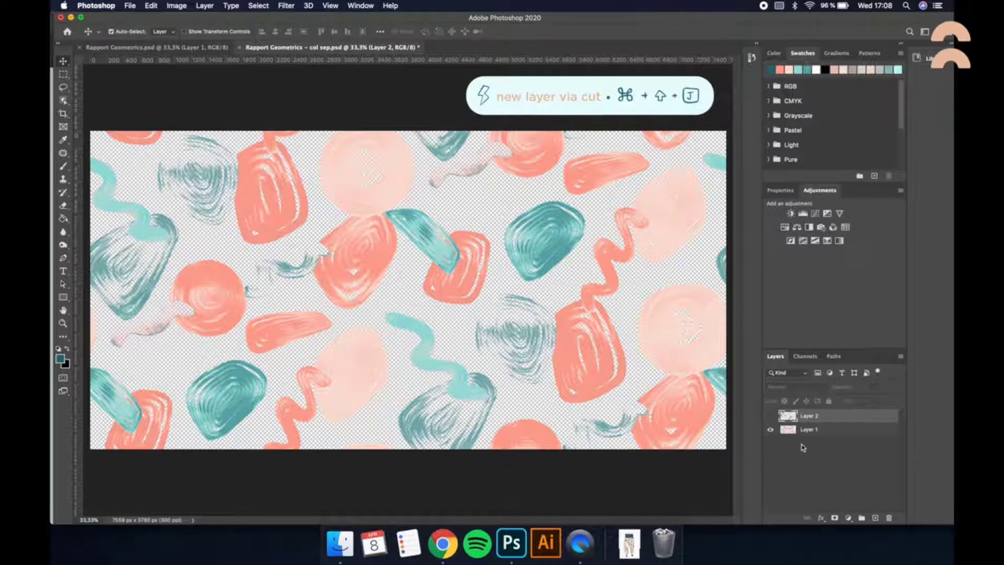
- Cut the medium teal, light turquoise and pale pink areas from Layer 1 onto separate layers and hide them
left_click(809, 429)
key("super+shift+j")
left_click(771, 429)
left_click(258, 5)
key("super+shift+j")
left_click(770, 443)
left_click(770, 457)
- Cut the coral areas onto their own hidden layer and delete the emptied Layer 1
left_click(259, 6)
key("super+shift+j")
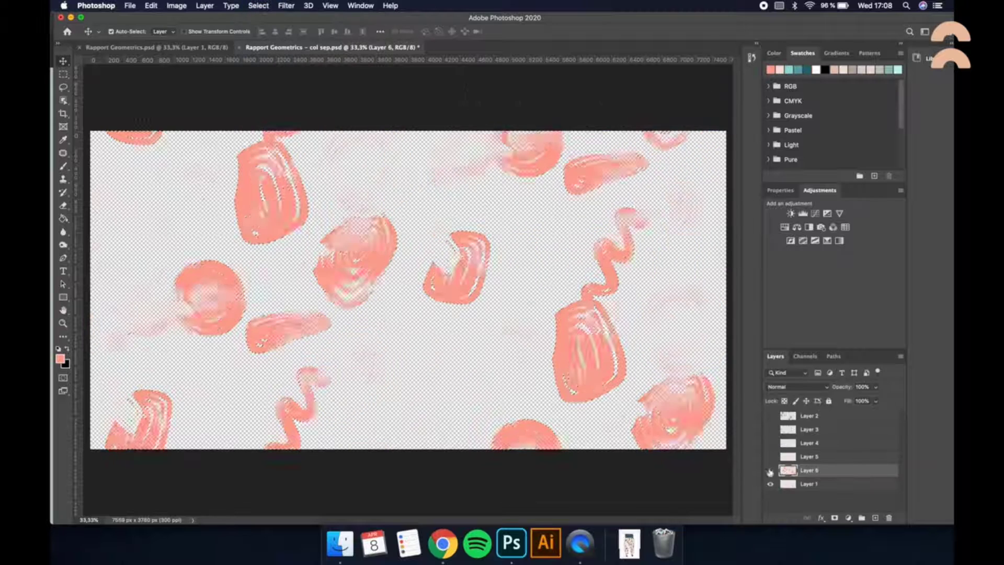
left_click(770, 470)
left_click(803, 483)
key("BackSpace")
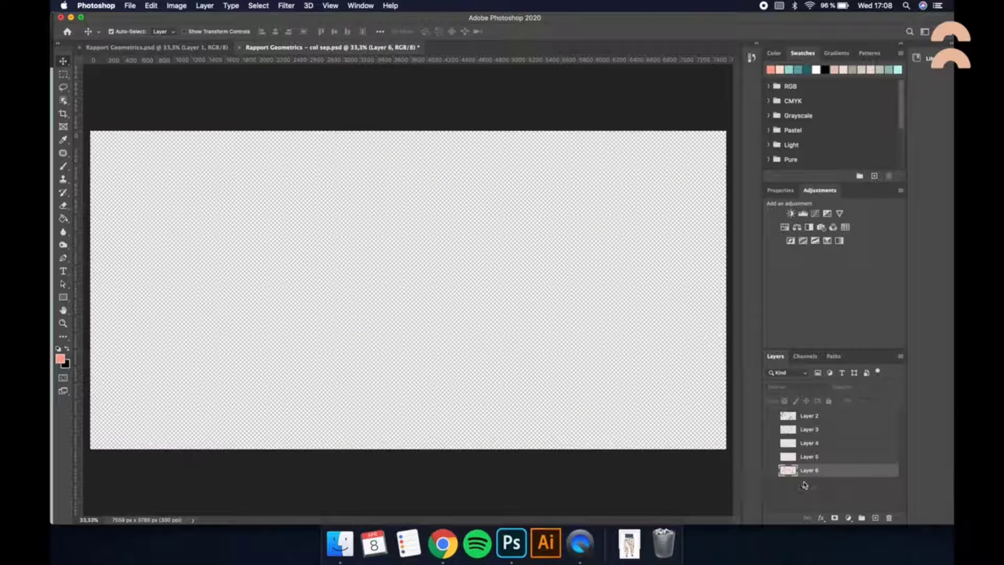
- Copy the light blue background from Rapport Geometrics.psd into the colour separation document, fit it beneath the colour layers and show them all
left_click(195, 48)
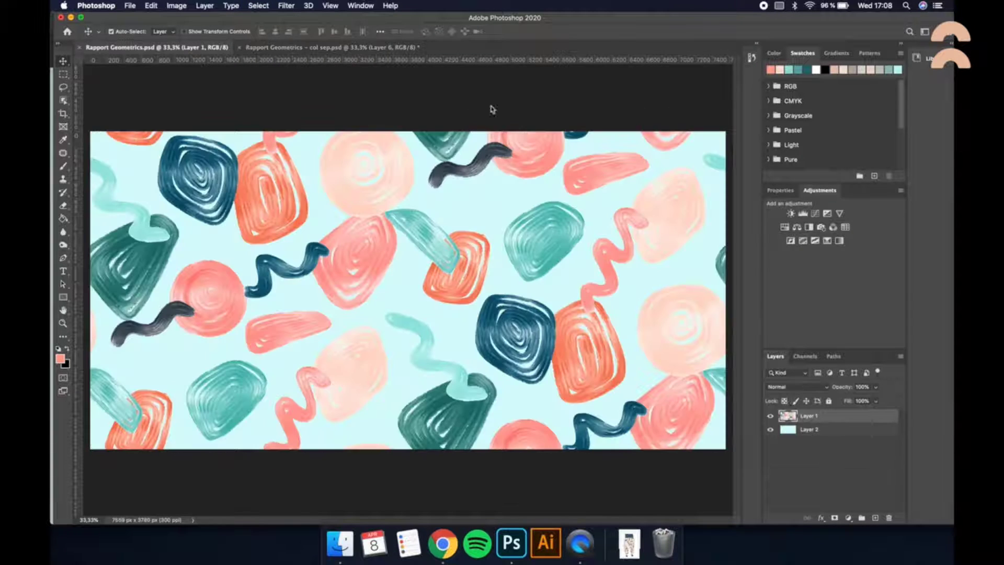
left_click(804, 431)
left_click_drag(829, 434, 380, 251)
scroll(459, 310, "down", 3)
left_click_drag(478, 339, 499, 359)
key("Return")
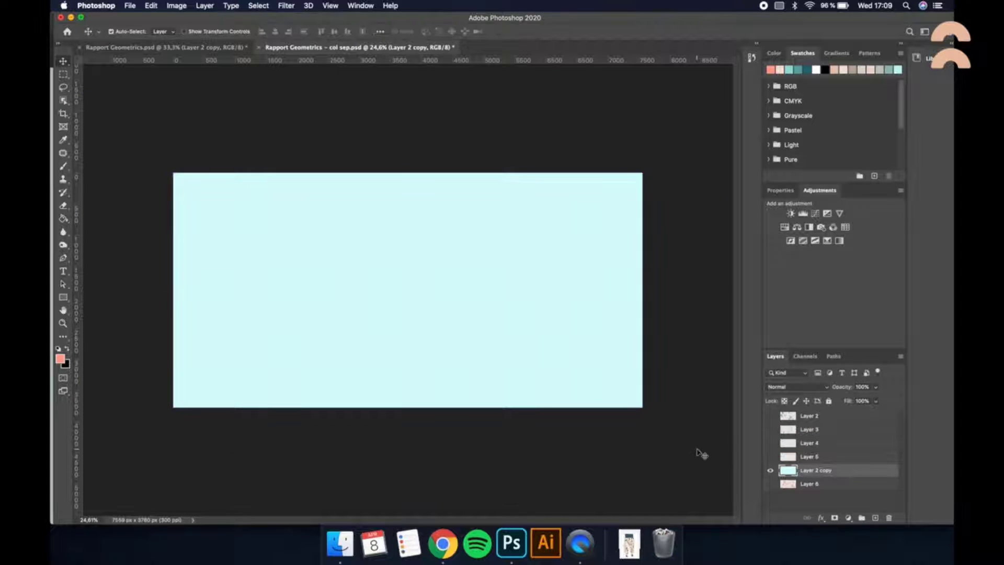
left_click_drag(787, 483, 770, 417)
left_click(769, 471)
- Load Layer 2's transparency as a selection and clear that area from the layers beneath it
left_click(810, 416)
left_click(259, 5)
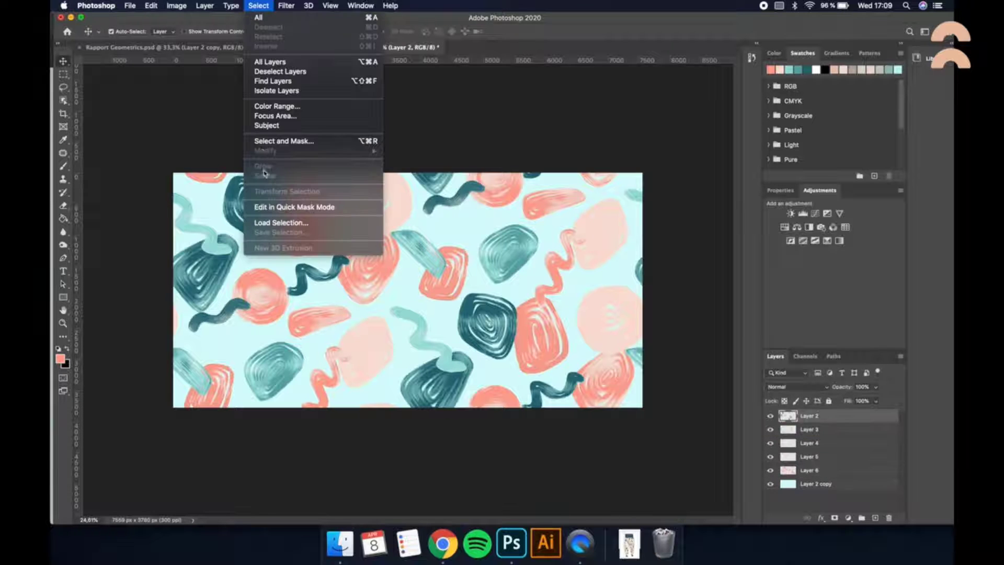
left_click(274, 222)
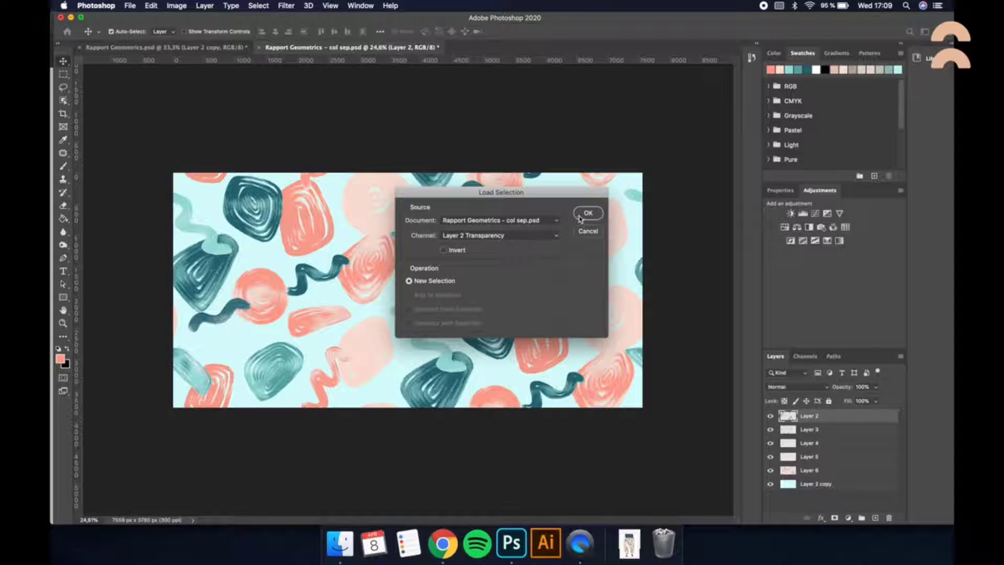
left_click(579, 218)
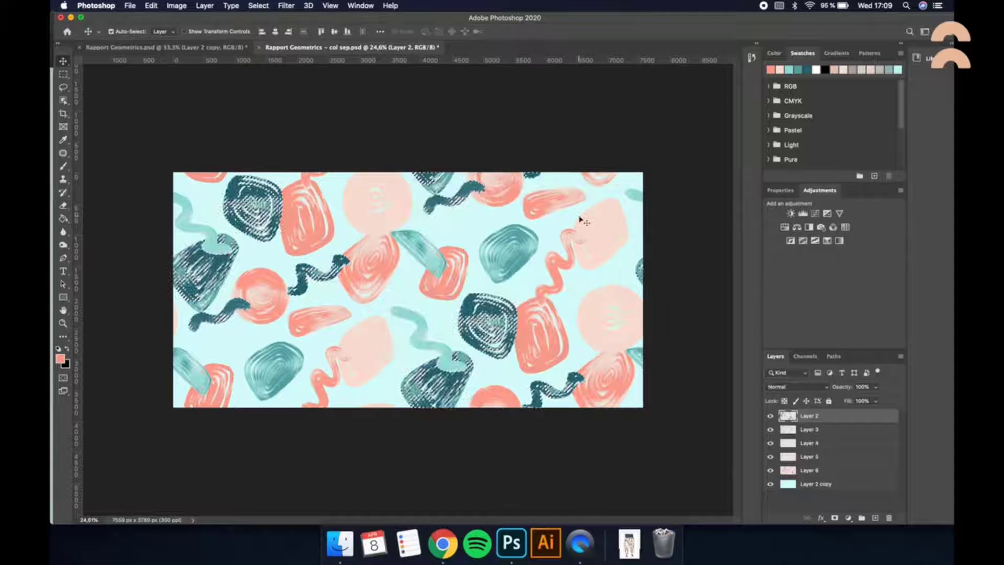
left_click(836, 470)
left_click(839, 483)
- Load Layer 3's transparency as a selection and clear that area from the other colour layers and the background
left_click(816, 431)
left_click(258, 5)
left_click(274, 223)
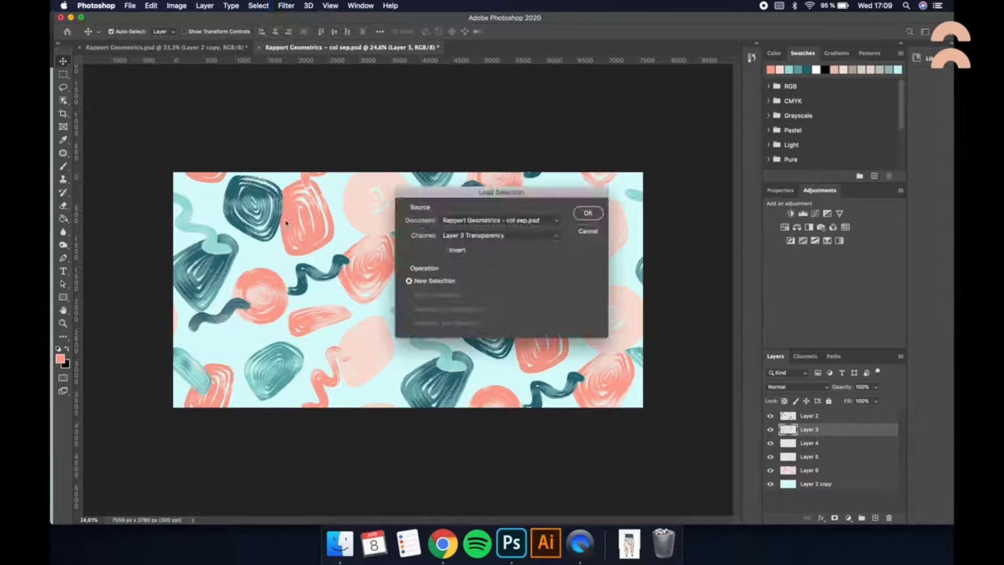
left_click(585, 214)
left_click(818, 417)
left_click(832, 457)
left_click(837, 470)
left_click(841, 483)
- Load Layer 4's transparency as a selection, clear that area from the other layers and deselect
left_click(836, 440)
left_click(258, 6)
left_click(280, 222)
left_click(583, 215)
left_click(821, 431)
left_click(820, 418)
left_click(824, 446)
left_click(825, 471)
left_click(826, 482)
key("super+d")
- Load Layer 5's transparency as a selection, clear that area from the other layers and make Layer 6 active
left_click(824, 455)
left_click(258, 6)
left_click(278, 222)
left_click(583, 215)
left_click(821, 471)
left_click(825, 428)
left_click(824, 470)
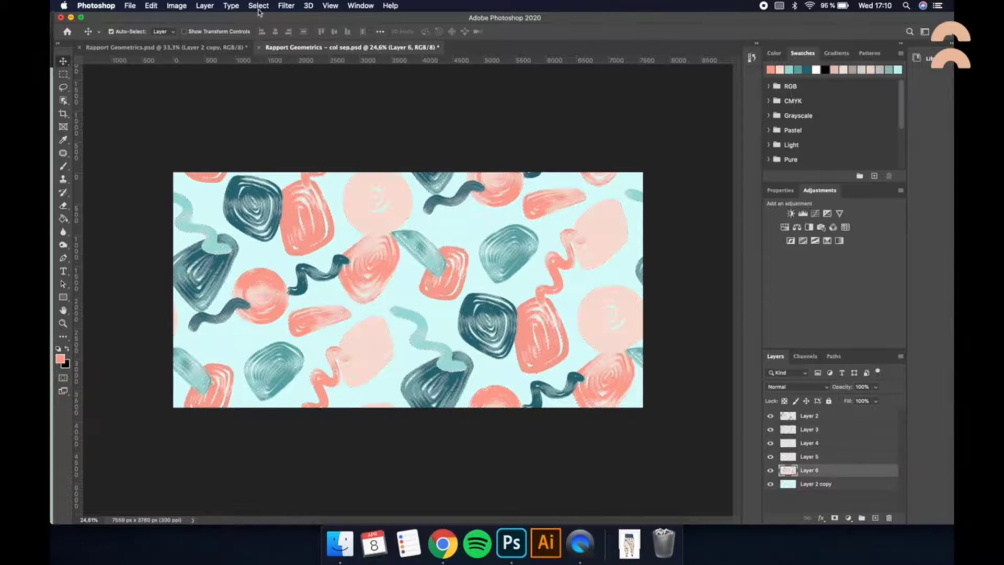
left_click(258, 5)
left_click(275, 109)
left_click(714, 111)
- Load Layer 6's transparency as a selection, clear that area from the background and other colour layers, and deselect
left_click(258, 6)
left_click(277, 222)
left_click(586, 214)
left_click(838, 485)
left_click(826, 456)
left_click(825, 443)
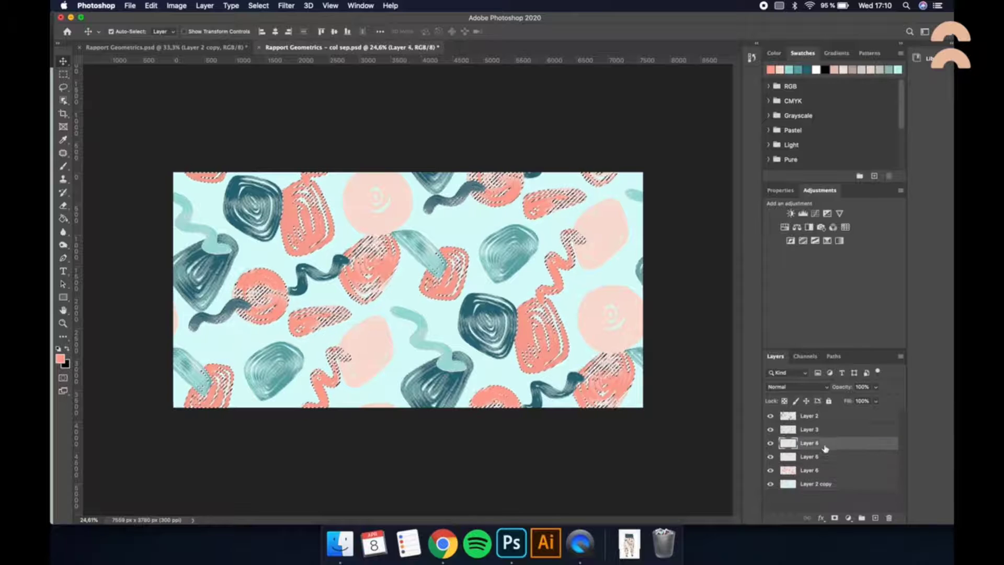
left_click(823, 429)
left_click(821, 416)
key("super+d")
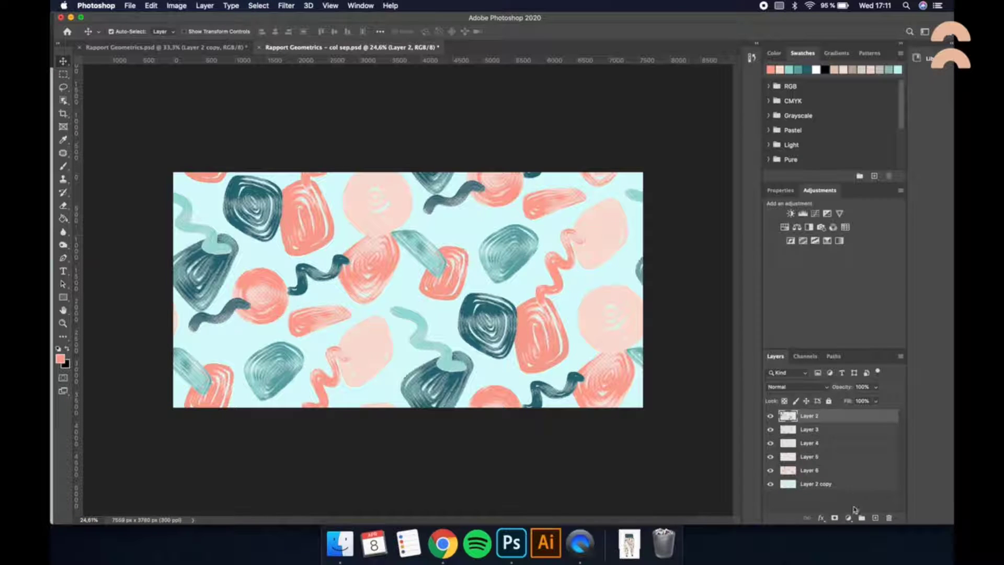
- Add a new layer, fill it with white and move it to the bottom of the layer stack
left_click(875, 518)
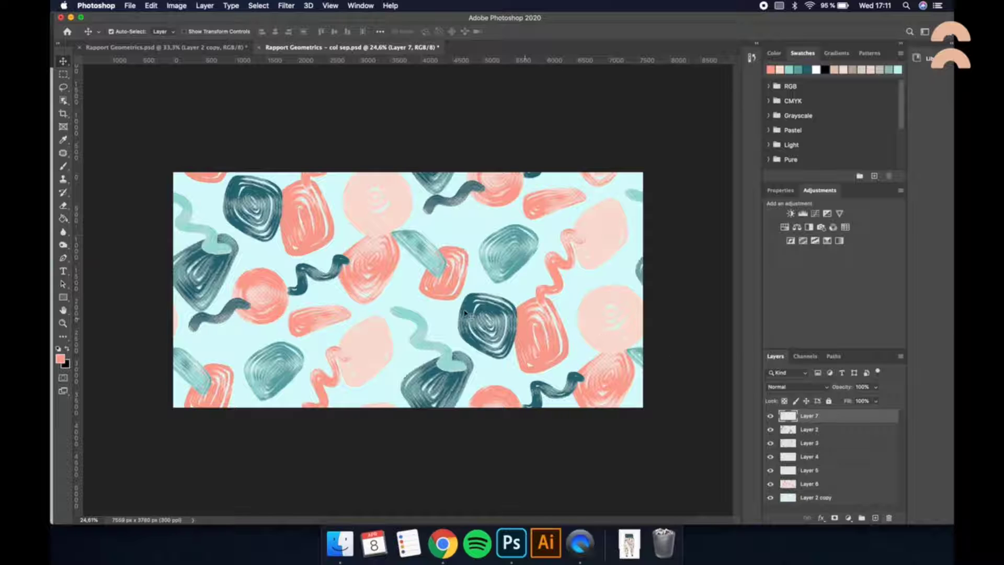
left_click(58, 348)
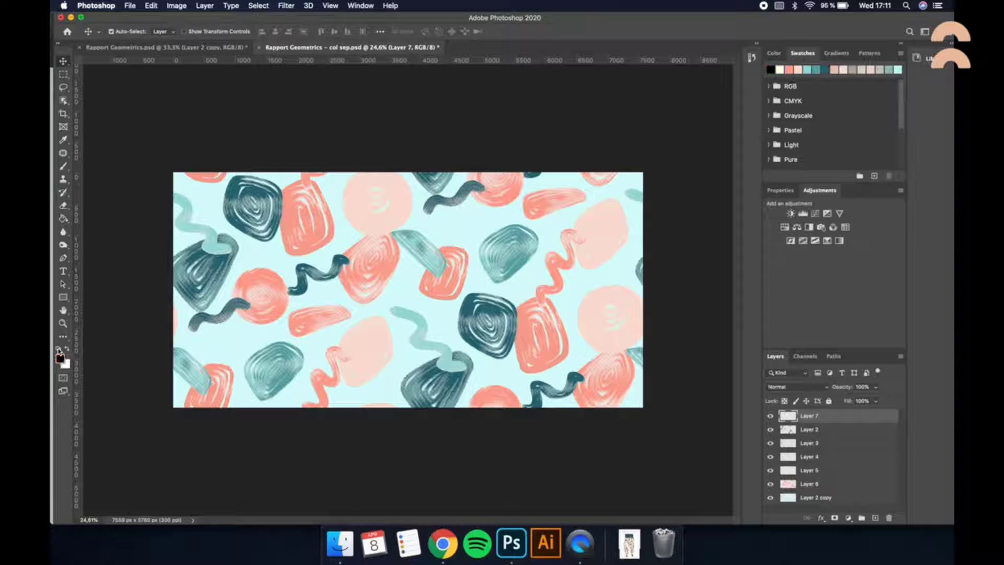
left_click(68, 349)
key("g")
left_click(306, 328)
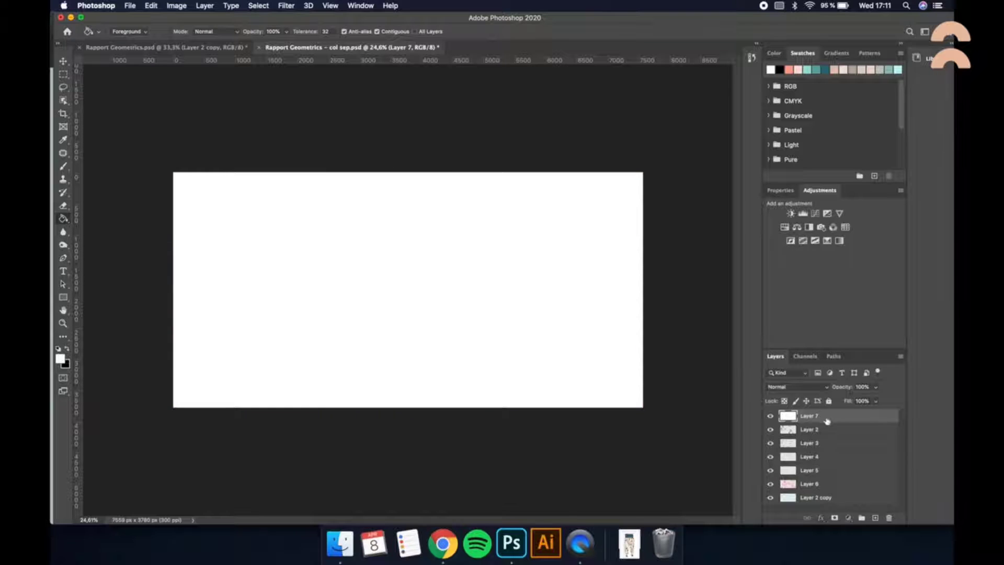
left_click_drag(827, 421, 825, 509)
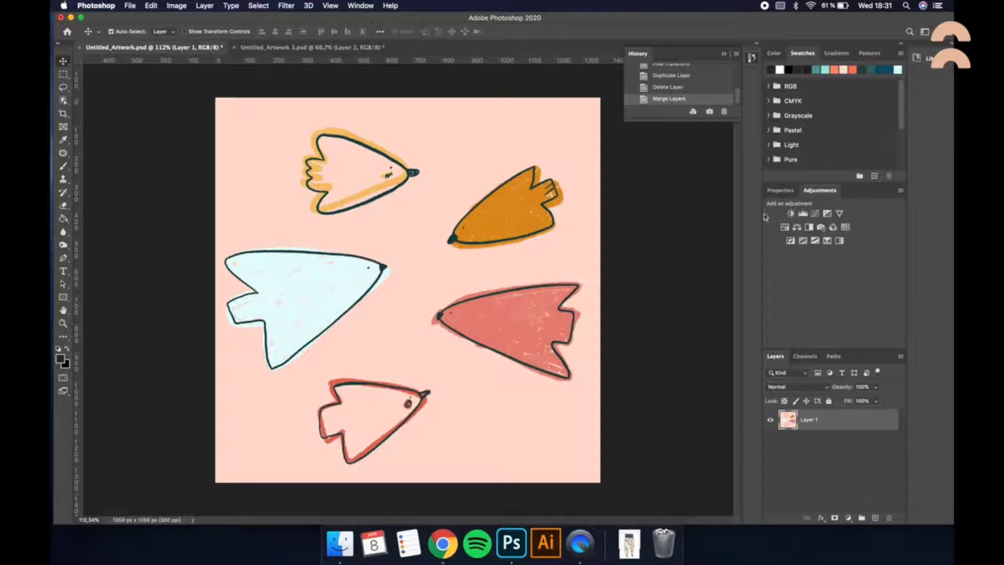
- Select the dark bird outlines with Color Range using increased fuzziness, cut them to a new layer and hide it, leaving Layer 1 active
left_click(258, 5)
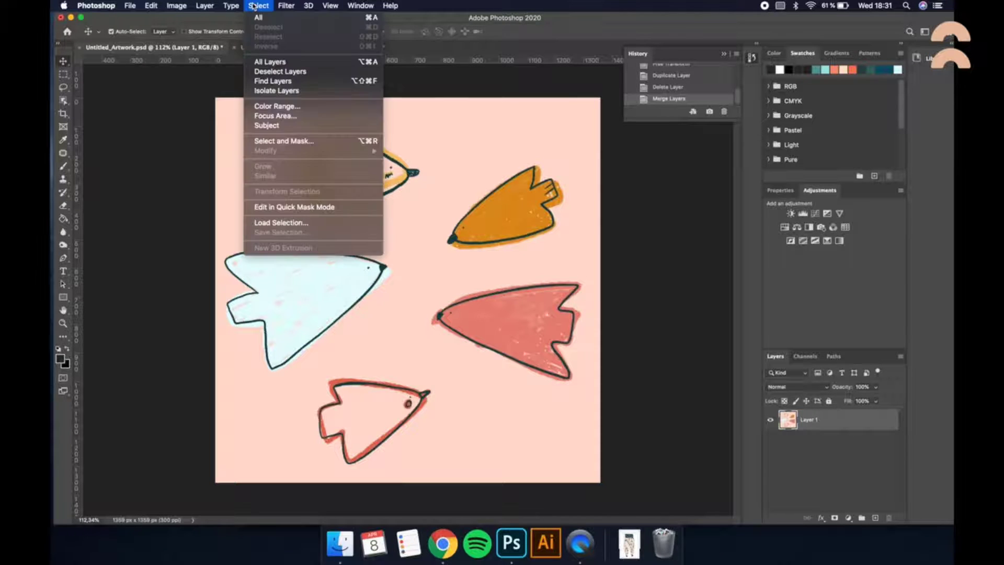
left_click(270, 107)
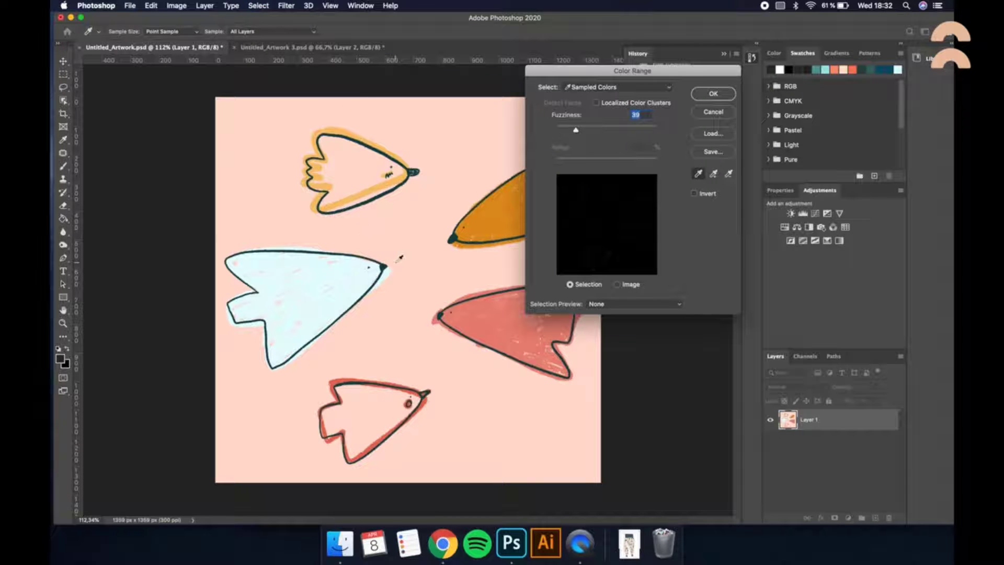
left_click(383, 268)
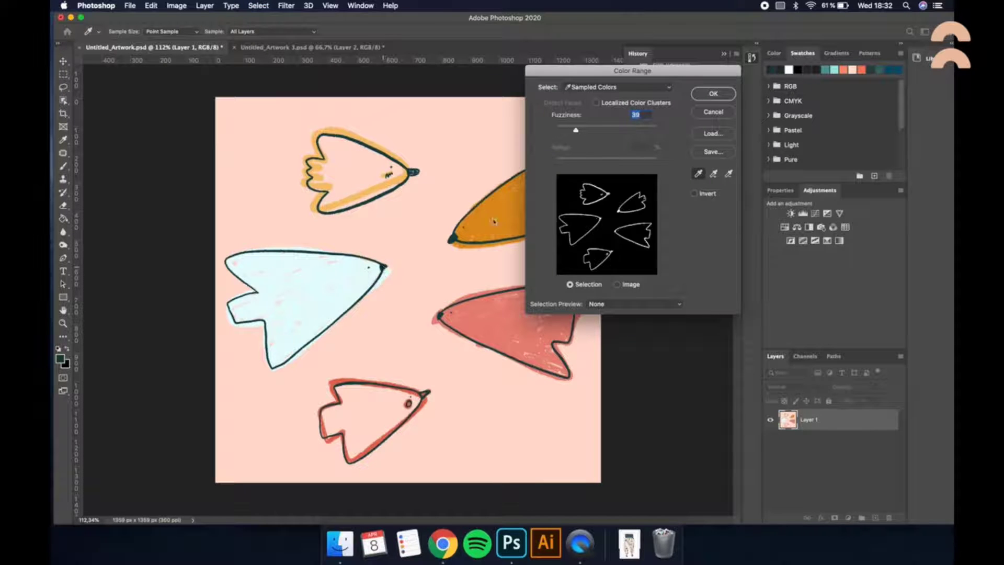
left_click_drag(575, 131, 627, 139)
left_click(713, 95)
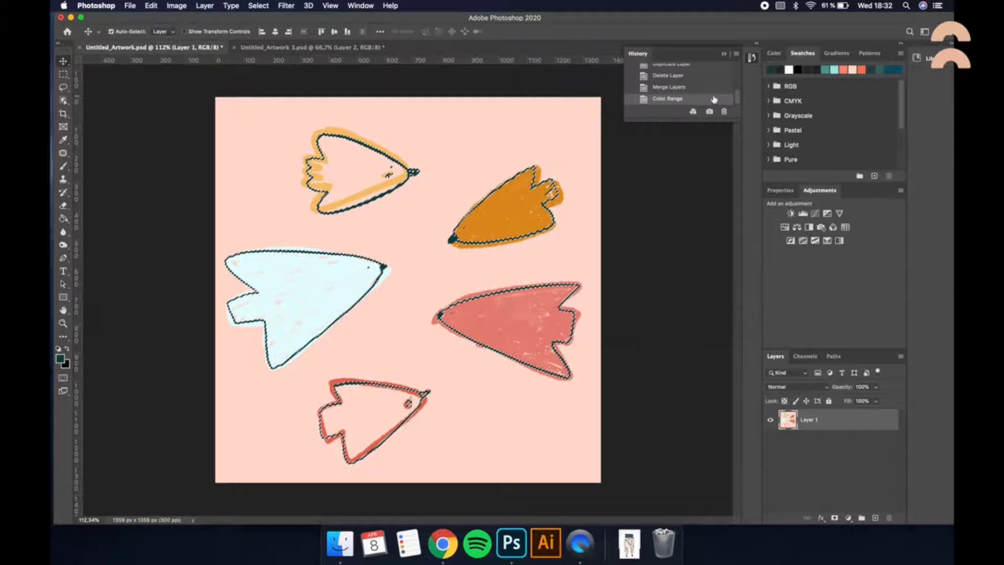
key("super+shift+j")
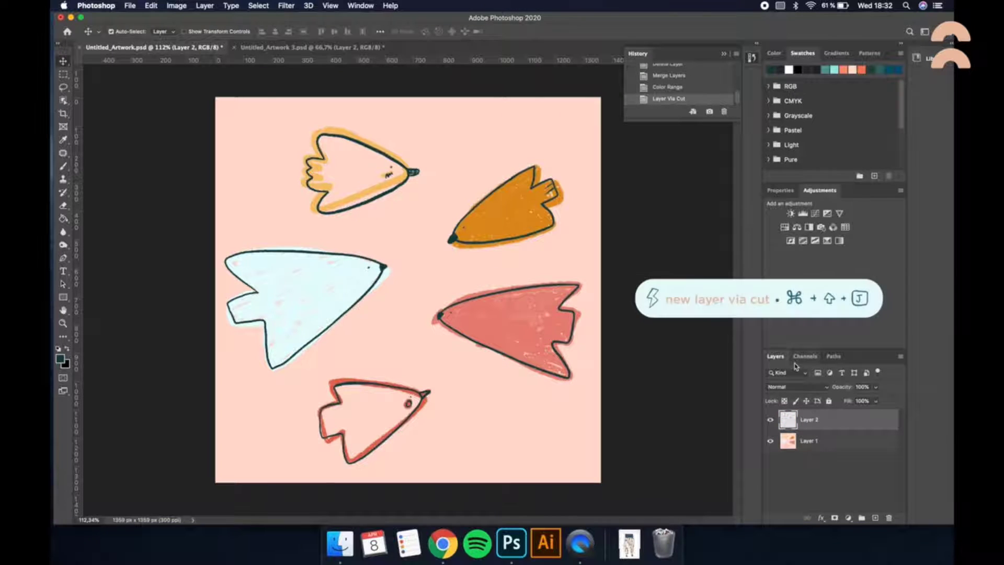
left_click(771, 419)
left_click(799, 440)
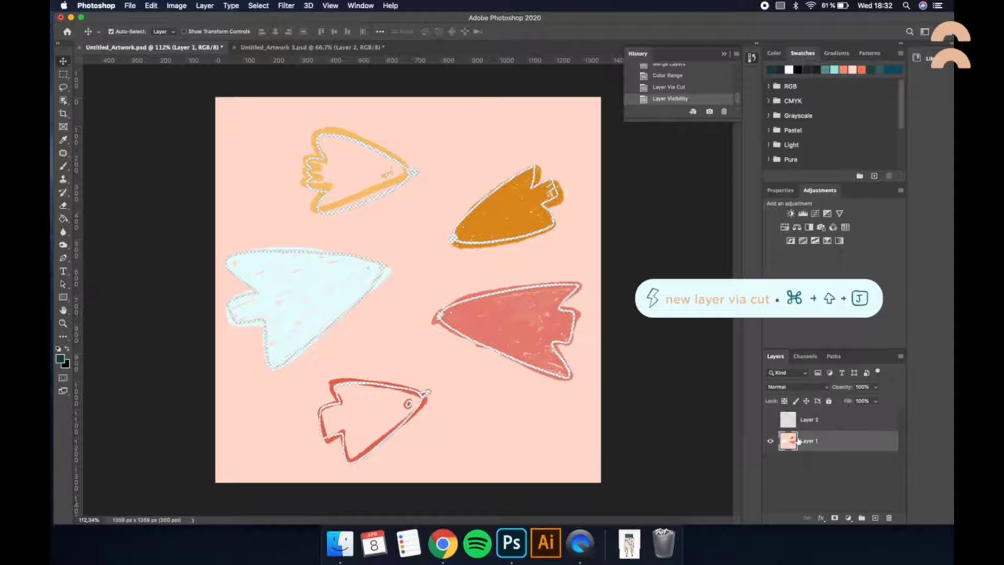
- Use Color Range to cut the remaining coral pixels of the coral bird from Layer 1 to a new layer, then toggle its visibility to check them
left_click(258, 6)
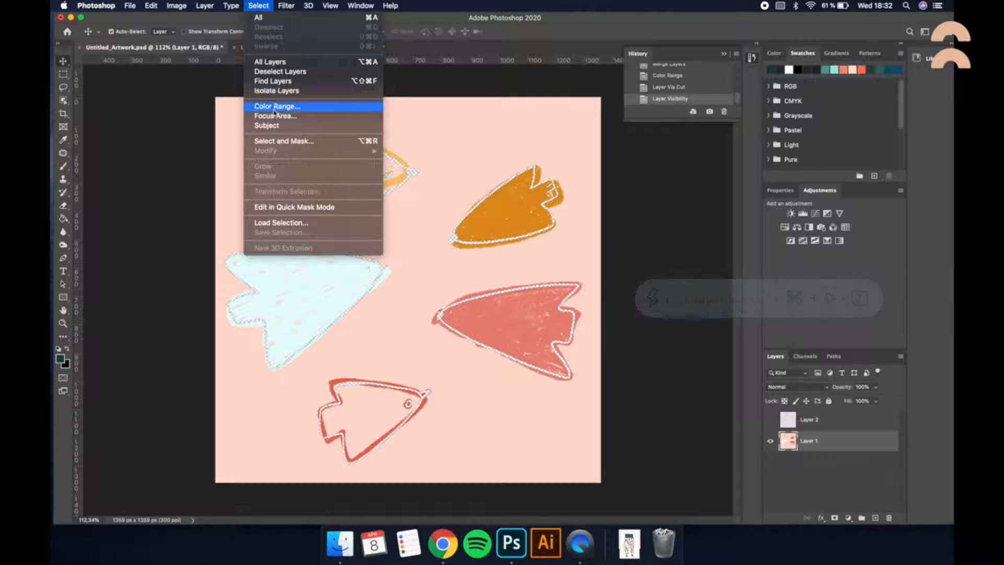
left_click(277, 105)
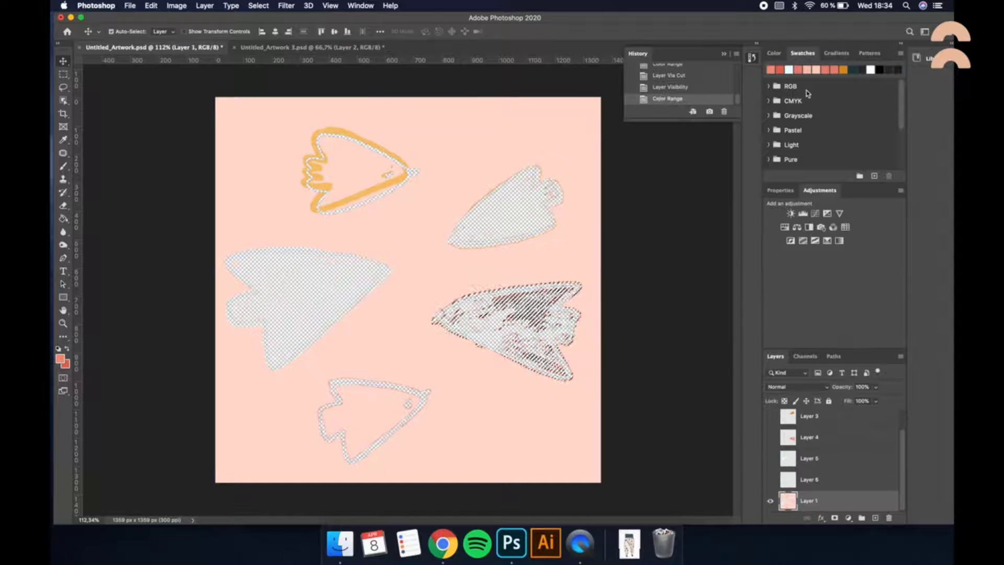
key("super+shift+j")
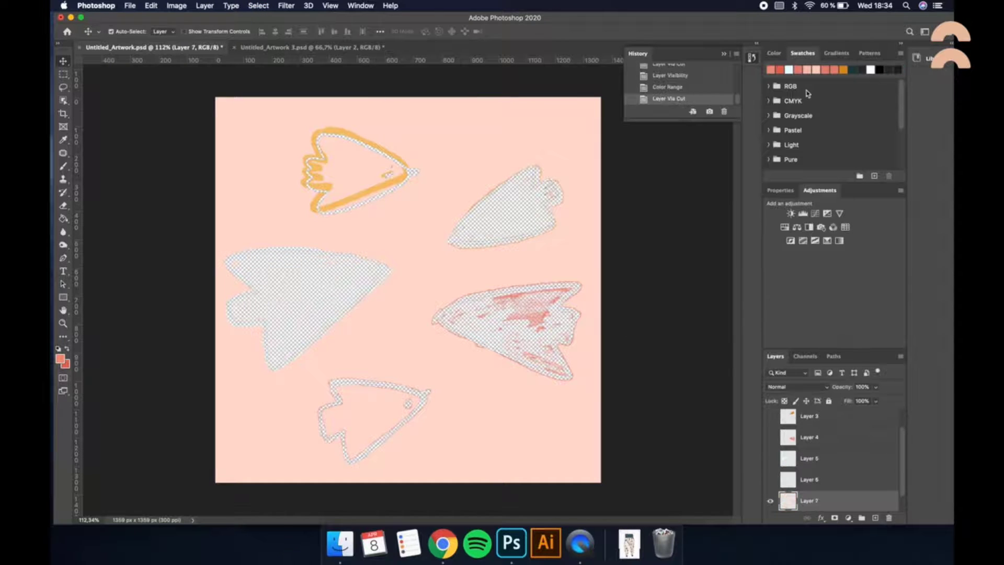
left_click(771, 502)
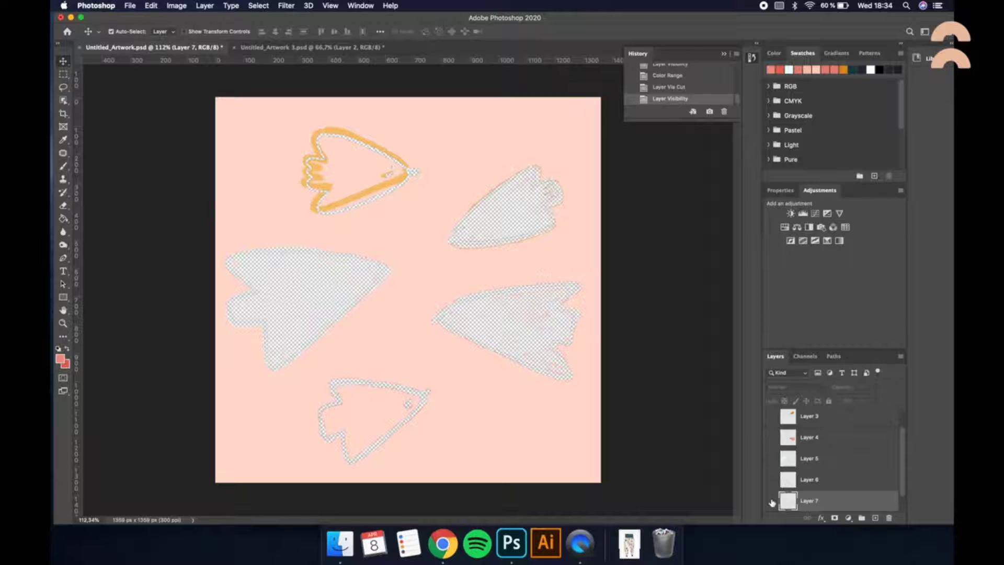
left_click(772, 502)
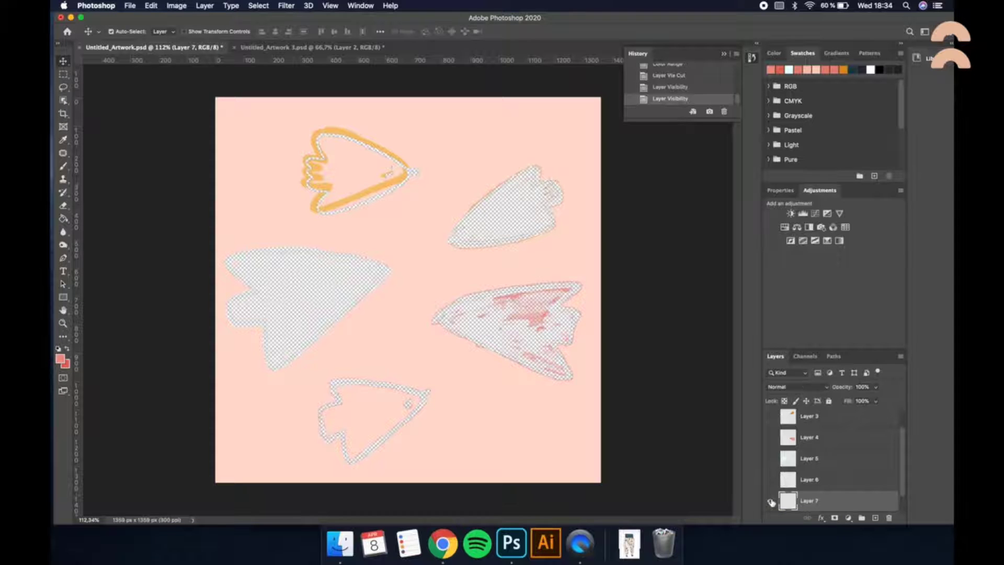
left_click(771, 502)
left_click(771, 502)
- Move Layer 7 directly below Layer 4, show Layer 4, merge the two coral layers and hide the result
left_click_drag(832, 497, 826, 449)
left_click(771, 438)
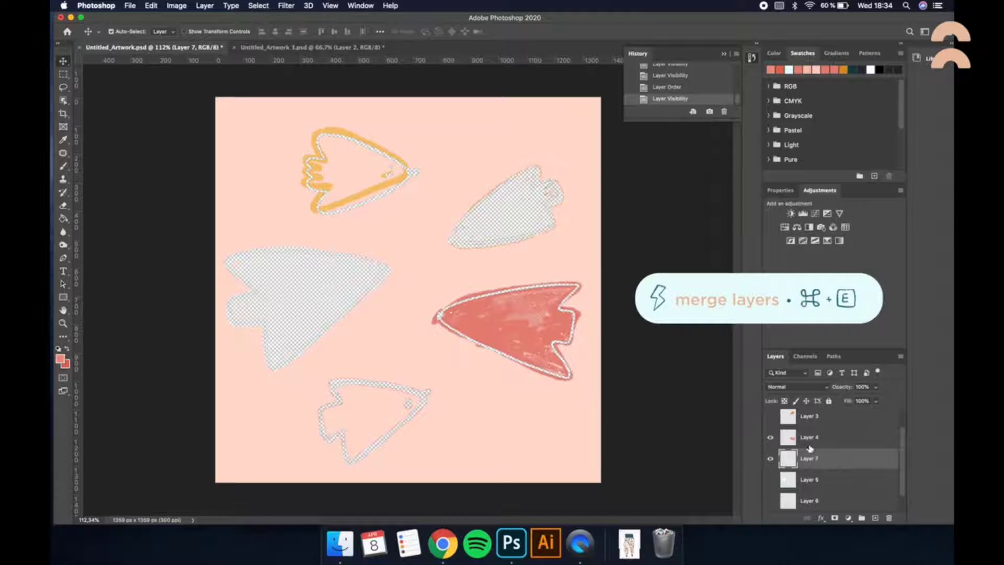
key("super+e")
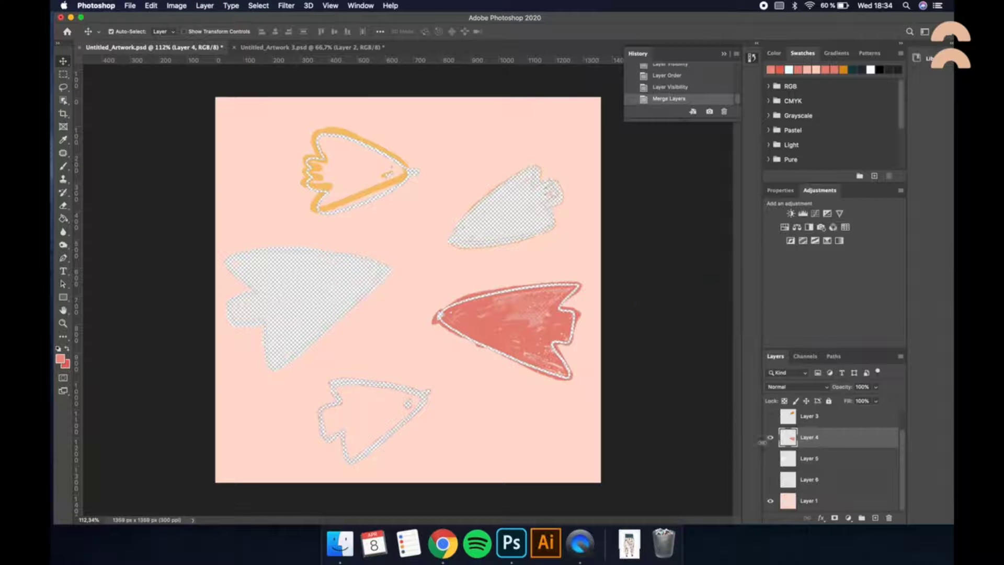
left_click(770, 438)
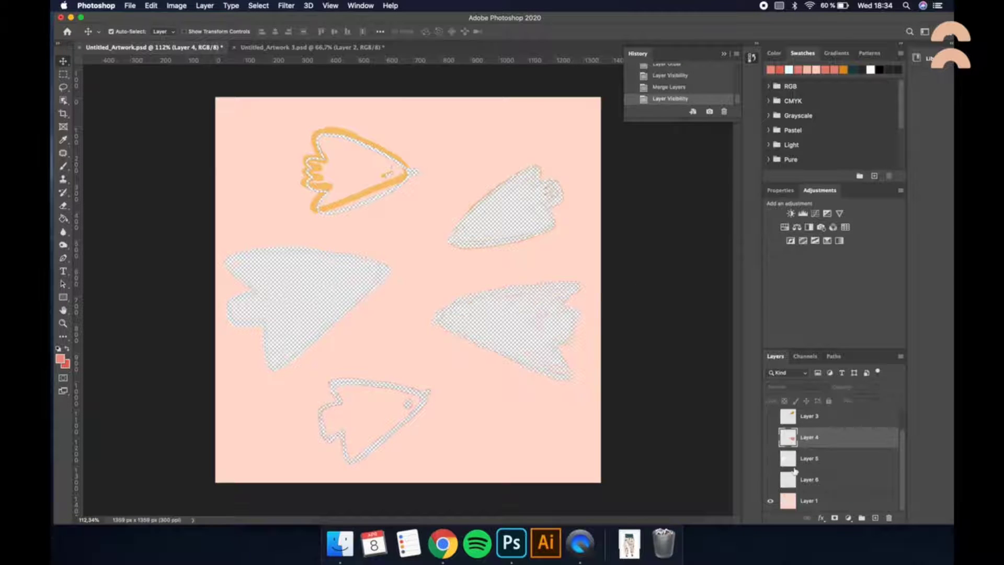
- Select the yellow bird outline on Layer 1 with Color Range at a lower fuzziness, cut it to a new layer and hide that layer
left_click(803, 504)
left_click(259, 5)
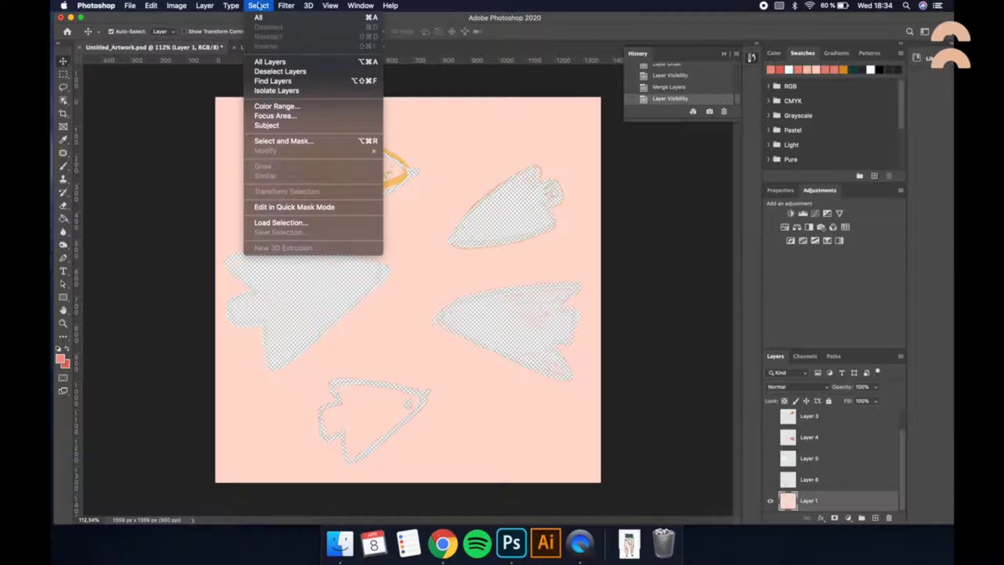
left_click(277, 106)
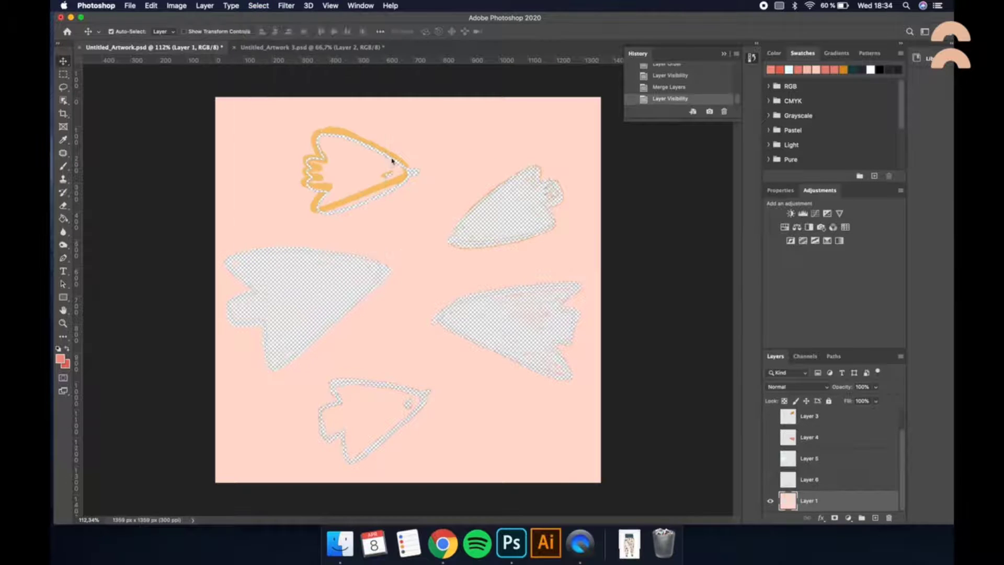
left_click(350, 136)
left_click_drag(670, 130, 663, 131)
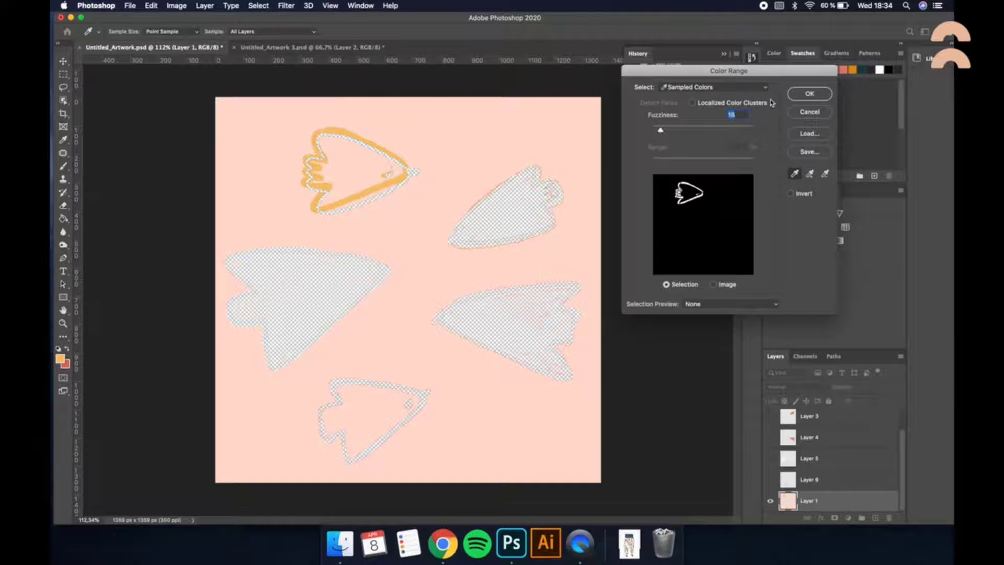
left_click(808, 93)
key("super+shift+j")
left_click(770, 480)
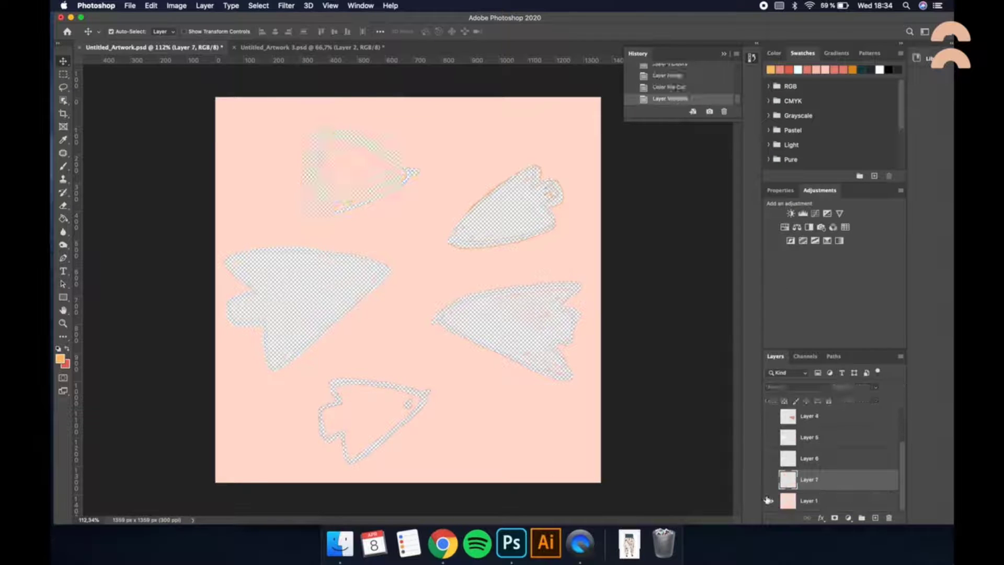
- Sample the pink background colour, delete Layer 1, and fill a new replacement layer with that pink using the Paint Bucket
key("i")
left_click(522, 404)
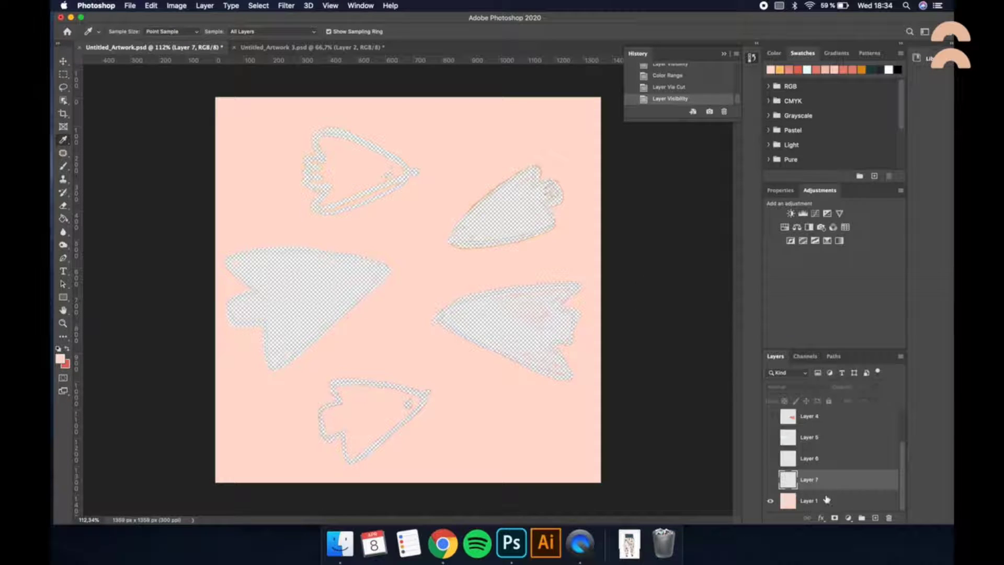
left_click(826, 503)
key("Delete")
left_click(875, 517)
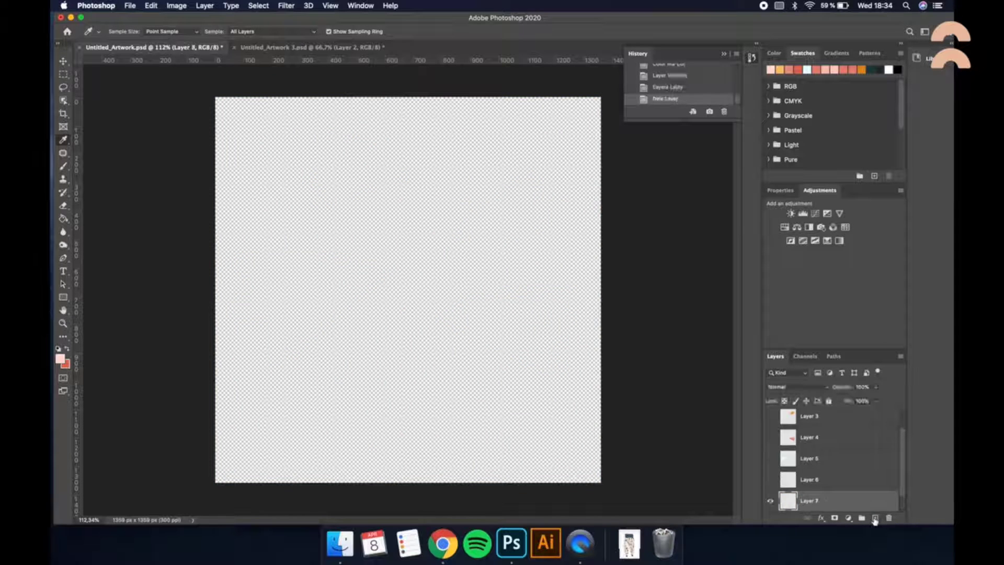
key("g")
left_click(534, 348)
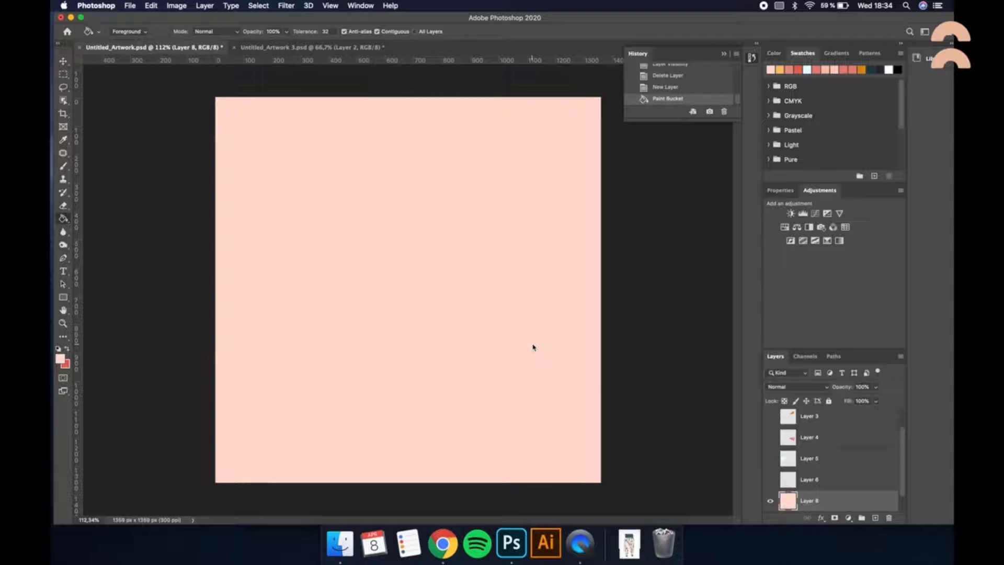
- Show the hidden colour layers, load Layer 2's transparency as a selection, clear that area from every layer below and deselect
left_click_drag(770, 480, 770, 416)
left_click(258, 6)
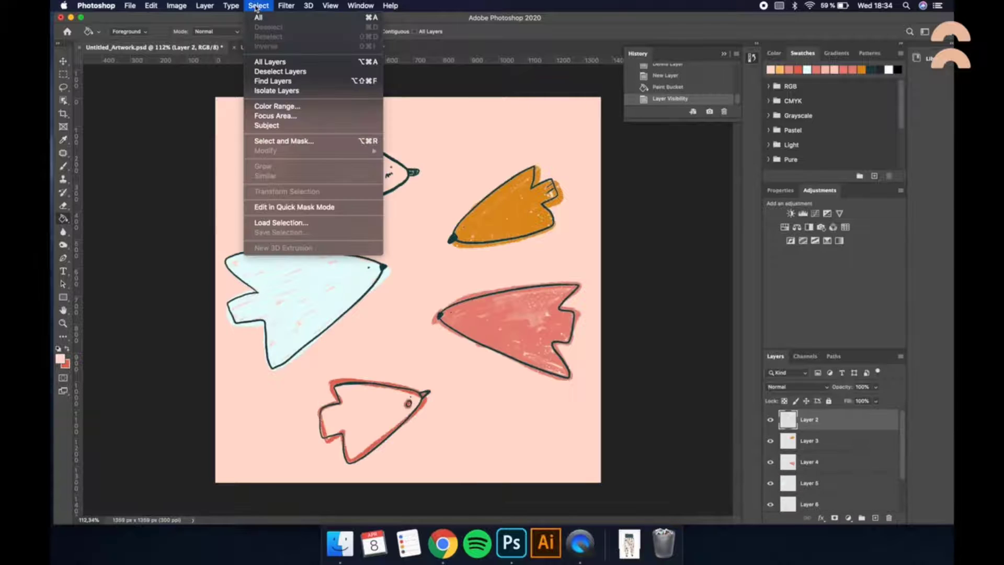
left_click(277, 223)
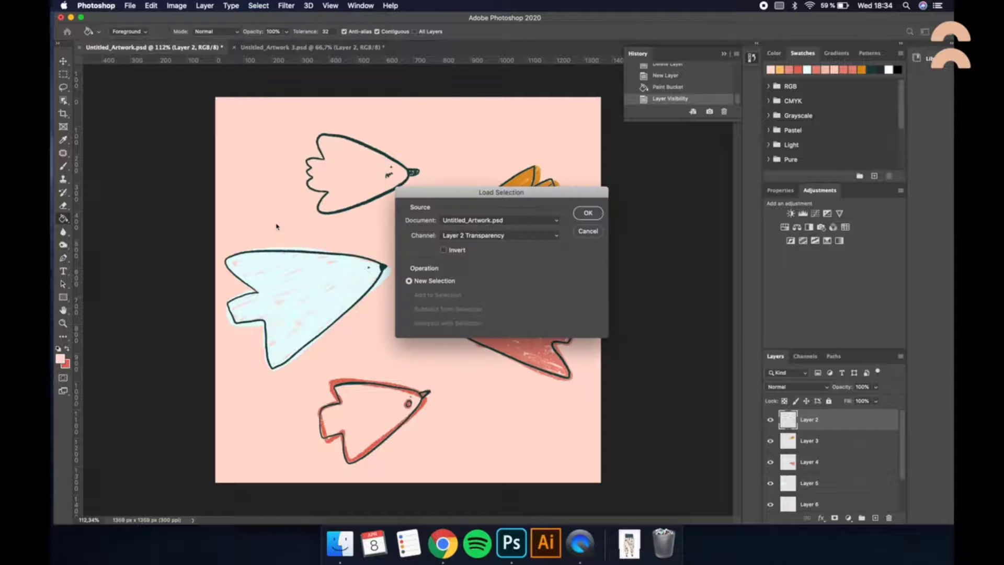
left_click(588, 213)
left_click(829, 445)
key("BackSpace")
left_click(834, 468)
key("BackSpace")
left_click(832, 485)
key("BackSpace")
scroll(831, 487, "down", 3)
left_click(831, 480)
key("BackSpace")
left_click(769, 501)
left_click_drag(814, 502, 818, 473)
key("BackSpace")
key("super+d")
- Load Layer 3's transparency as a selection, clear that area from the other colour layers and the pink background, and deselect
scroll(817, 461, "up", 3)
left_click(816, 441)
left_click(832, 419)
key("BackSpace")
scroll(835, 464, "down", 3)
left_click(825, 503)
key("BackSpace")
key("super+d")
scroll(821, 471, "up", 3)
left_click(816, 438)
key("BackSpace")
key("super+d")
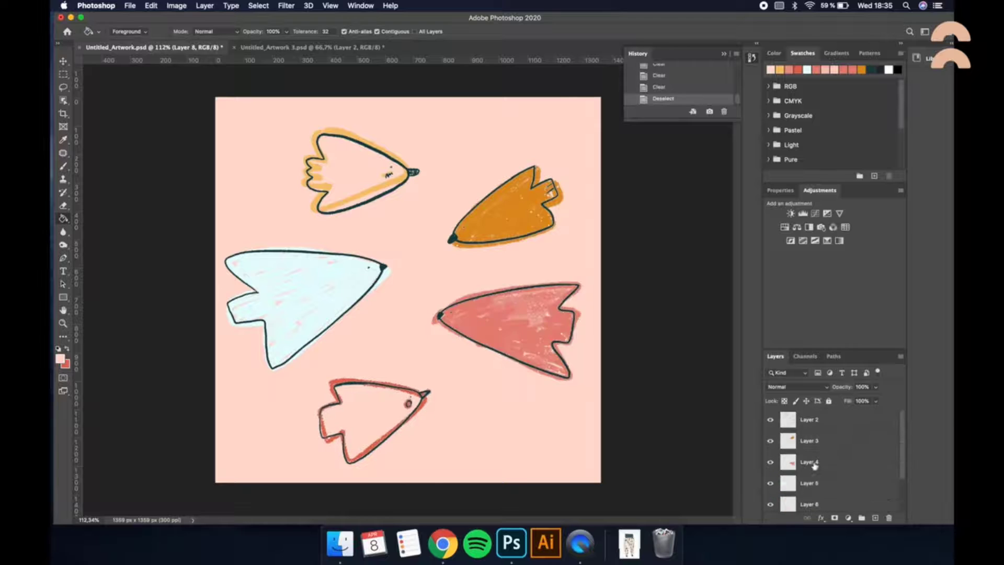
- Load the transparency of Layers 4 to 6 one at a time, clear each area from the other layers and deselect
left_click(259, 6)
left_click(832, 468)
key("BackSpace")
left_click(829, 482)
key("super+d")
left_click(824, 458)
left_click(815, 445)
key("BackSpace")
scroll(816, 449, "down", 3)
left_click(829, 500)
key("BackSpace")
key("super+d")
- Load Layer 7's transparency as a selection, clear that area from the other layers including the pink background, and deselect
left_click(824, 480)
left_click(259, 6)
left_click(820, 422)
key("BackSpace")
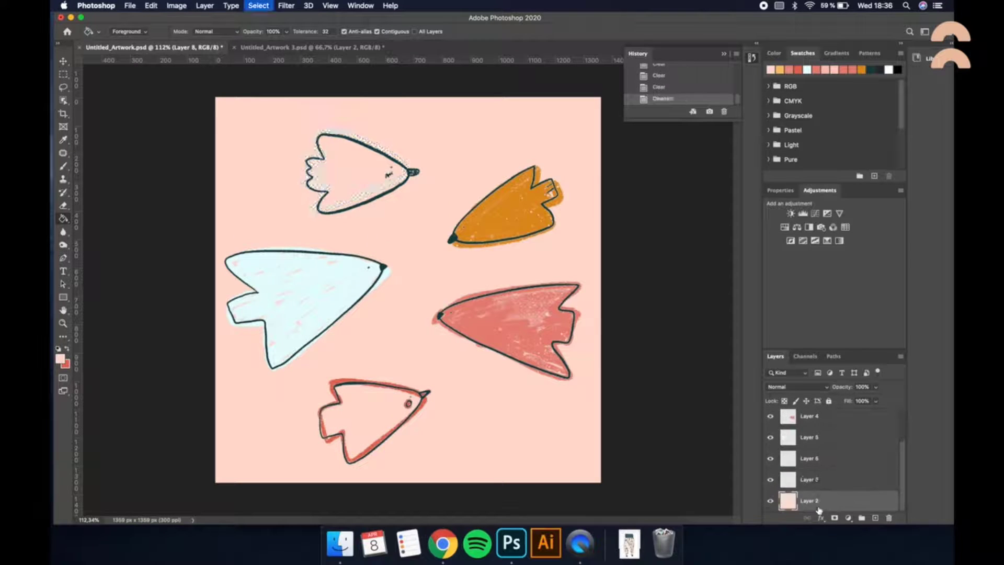
key("super+d")
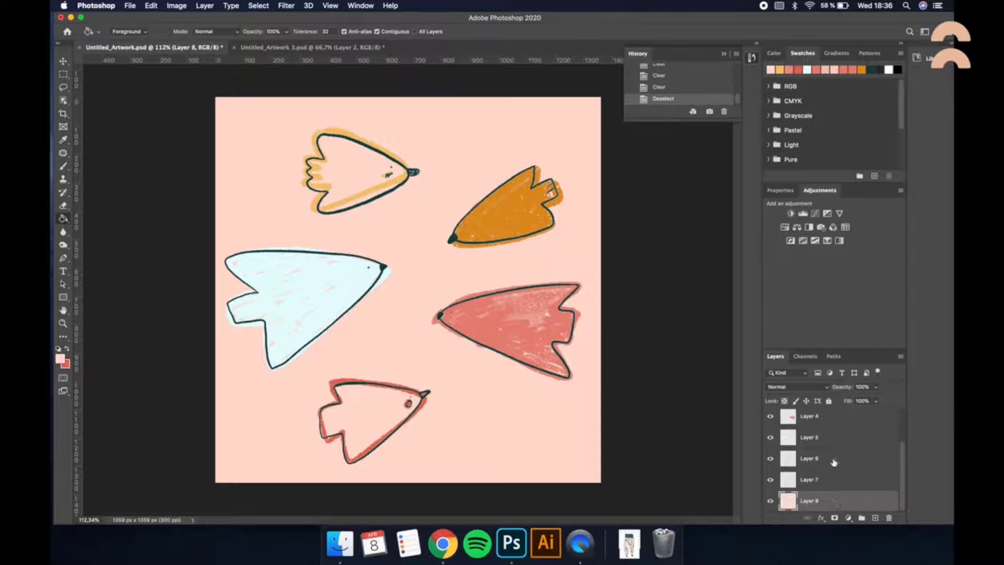
- Sample the dark outline colour from the artwork and apply it to Layer 2 as a Color Overlay
scroll(814, 439, "up", 3)
left_click(770, 419)
left_click(771, 419)
key("i")
left_click(384, 266)
left_click(830, 424)
left_click(821, 517)
left_click(846, 463)
- Sample the orange bird's colour and apply it to Layer 3 as a Color Overlay with the colour dd8e16
left_click(840, 470)
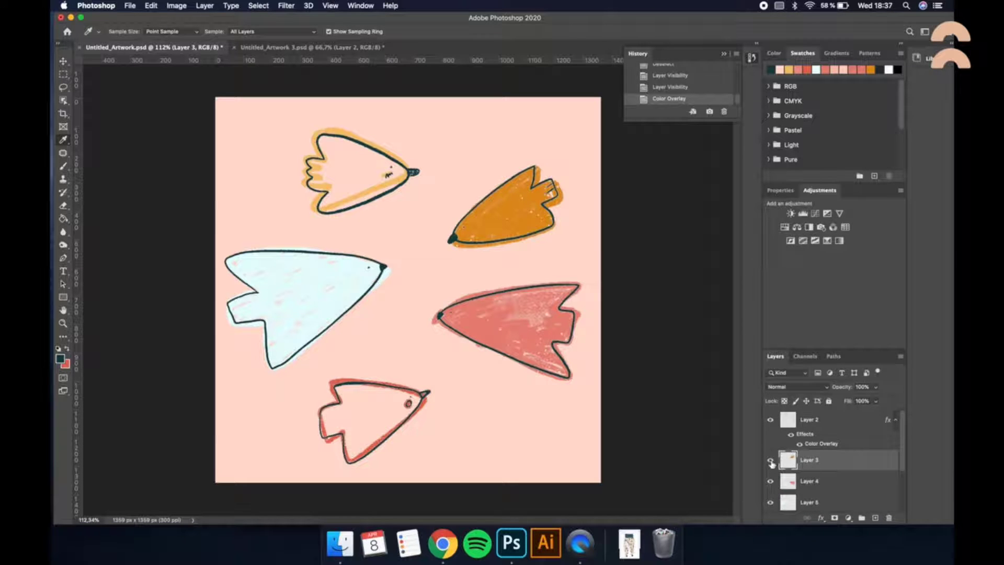
left_click(516, 197)
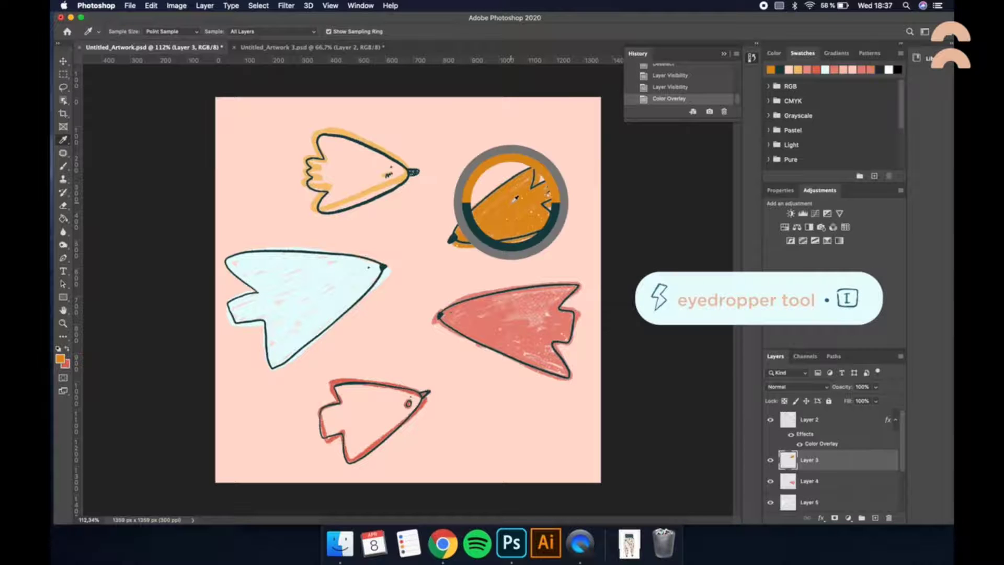
left_click(820, 518)
left_click(839, 467)
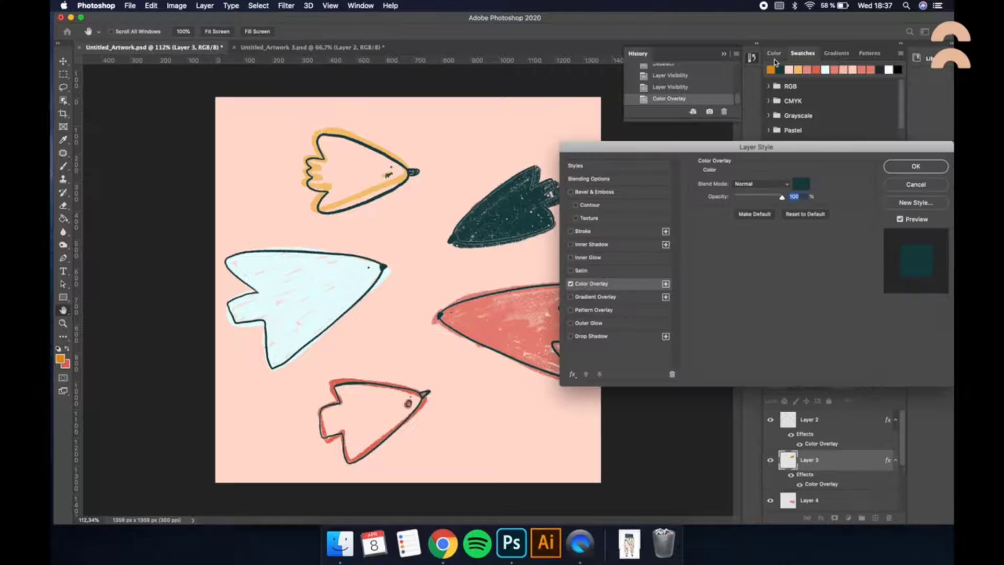
left_click(800, 184)
left_click(772, 68)
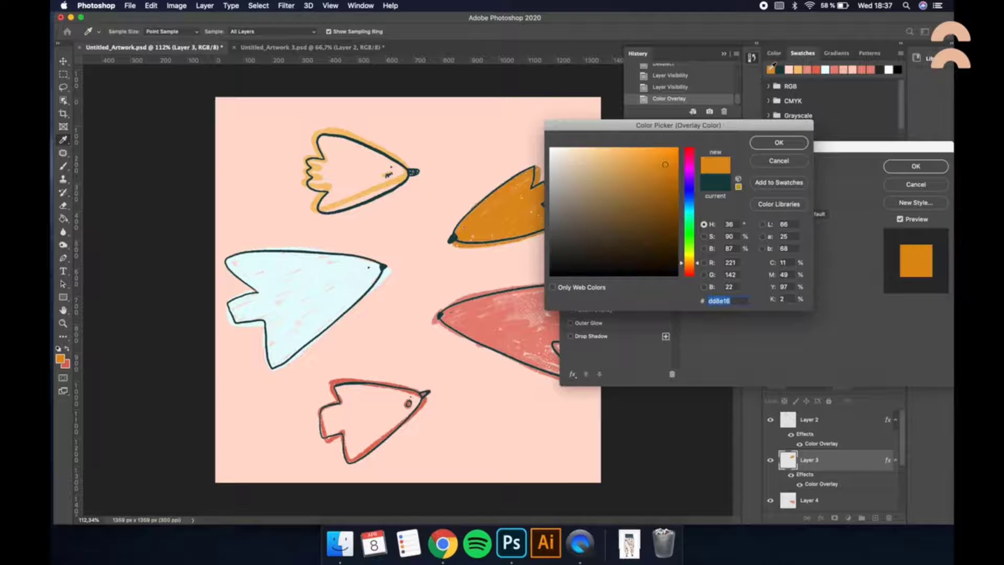
left_click(779, 143)
left_click(916, 166)
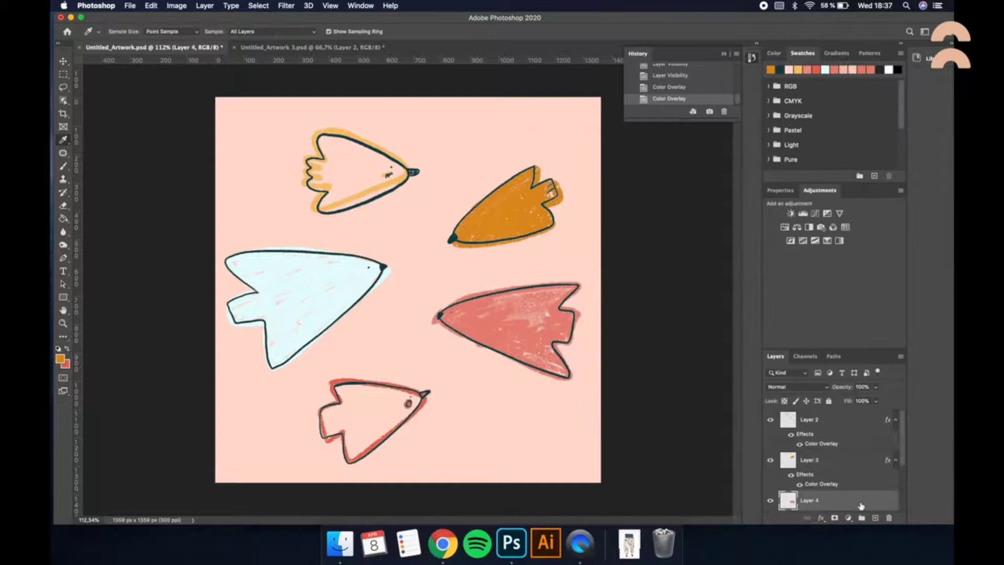
- Apply a Color Overlay in each layer's own colour to the remaining colour layers, including coral red for Layer 6
left_click(810, 67)
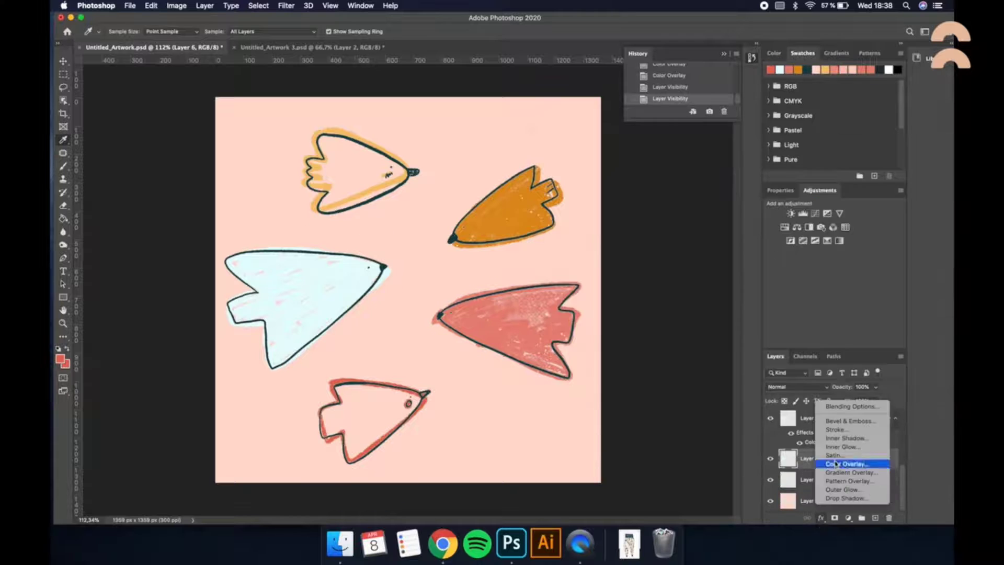
left_click(844, 464)
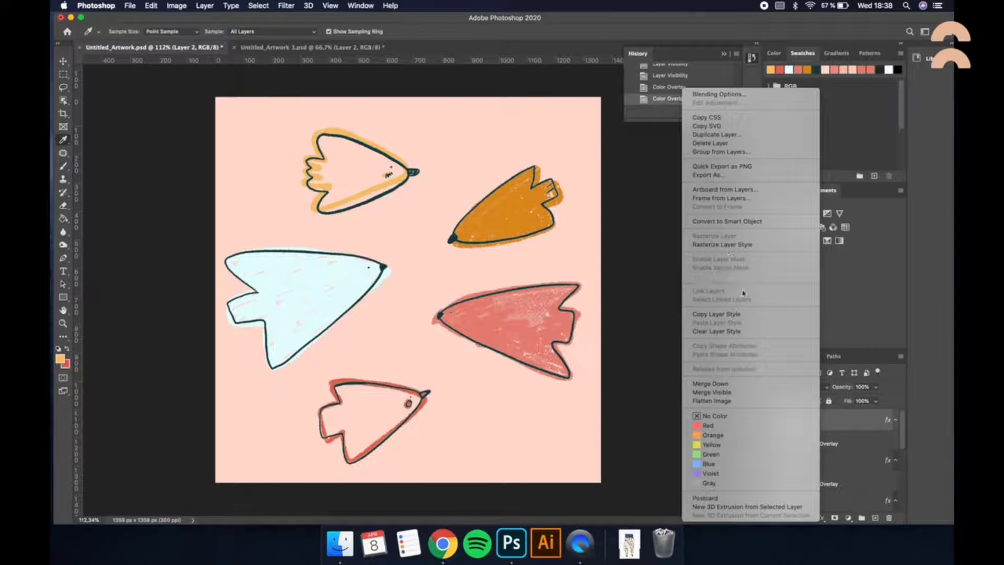
- Rasterize the layer styles of Layer 2, Layer 3, Layer 6 and the other colour layers so their Color Overlays become permanent
left_click(769, 244)
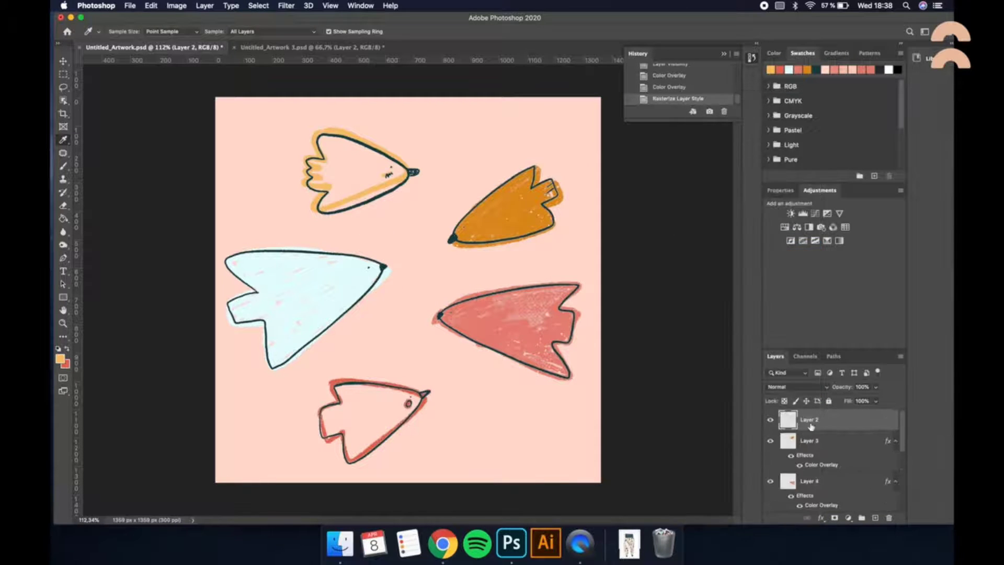
left_click(830, 452)
right_click(830, 453)
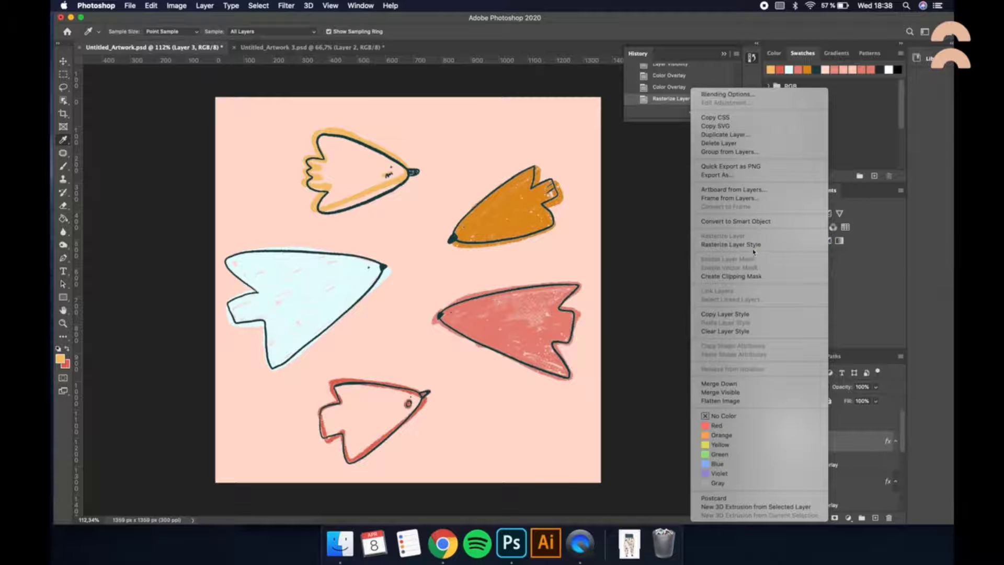
left_click(753, 245)
right_click(832, 480)
right_click(823, 431)
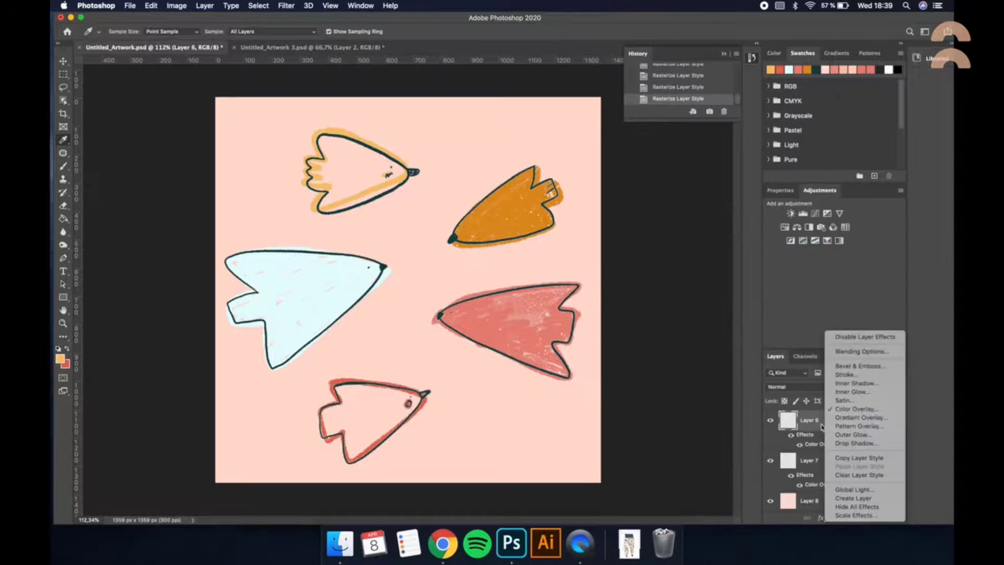
right_click(820, 423)
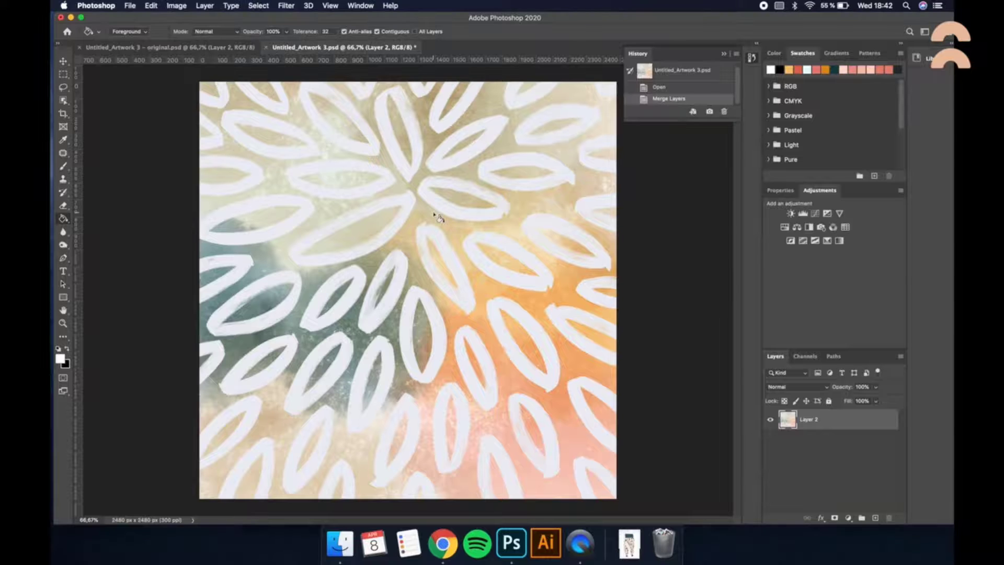
- Save the merged artwork, select the white leaf outlines with Color Range and cut them onto a new layer
key("super+s")
left_click(259, 5)
left_click(266, 111)
left_click(477, 249)
left_click_drag(660, 131, 659, 132)
left_click(818, 98)
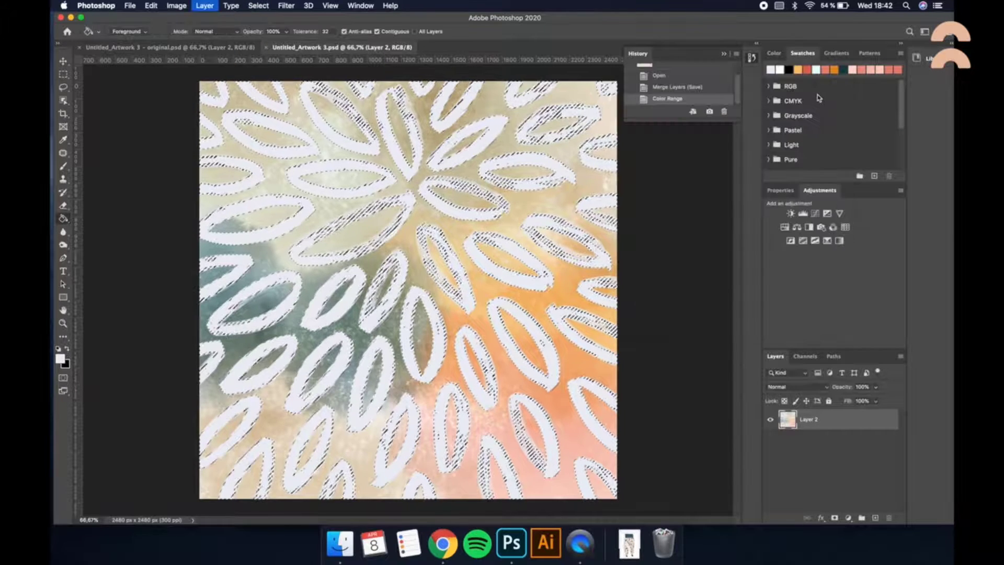
key("super+shift+j")
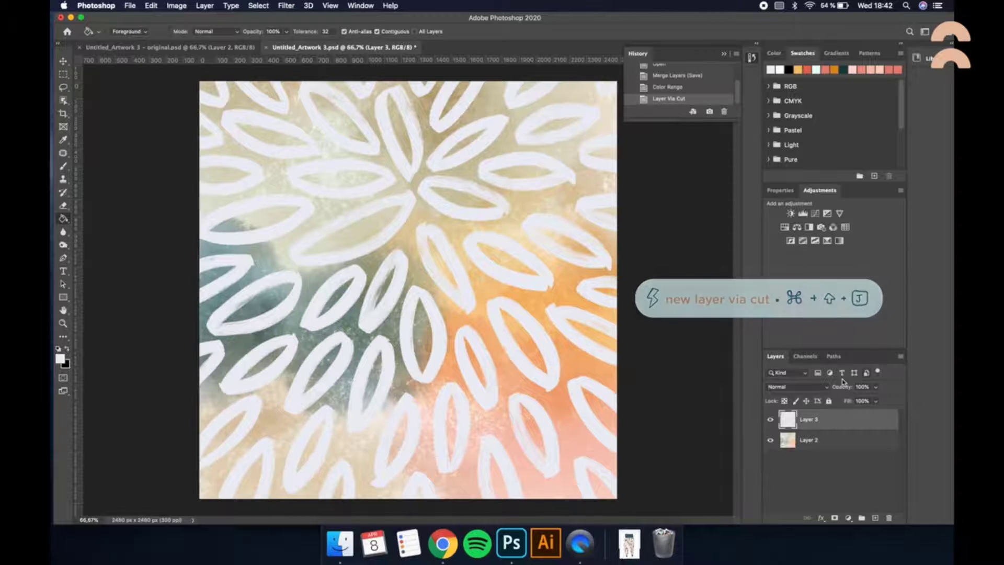
- Apply a white (ffffff) Color Overlay to the layer with the leaf outlines
left_click(821, 518)
left_click(848, 464)
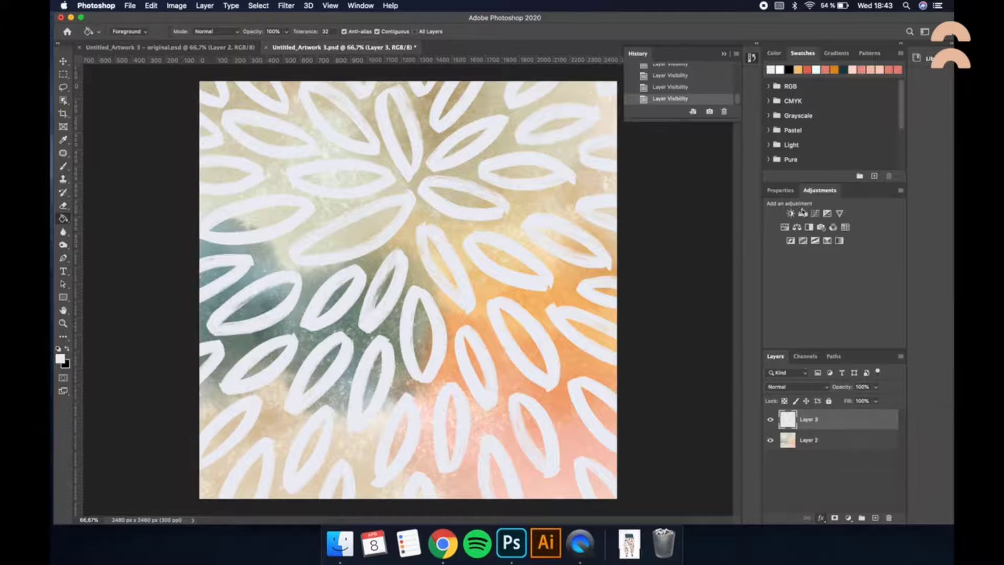
left_click(800, 185)
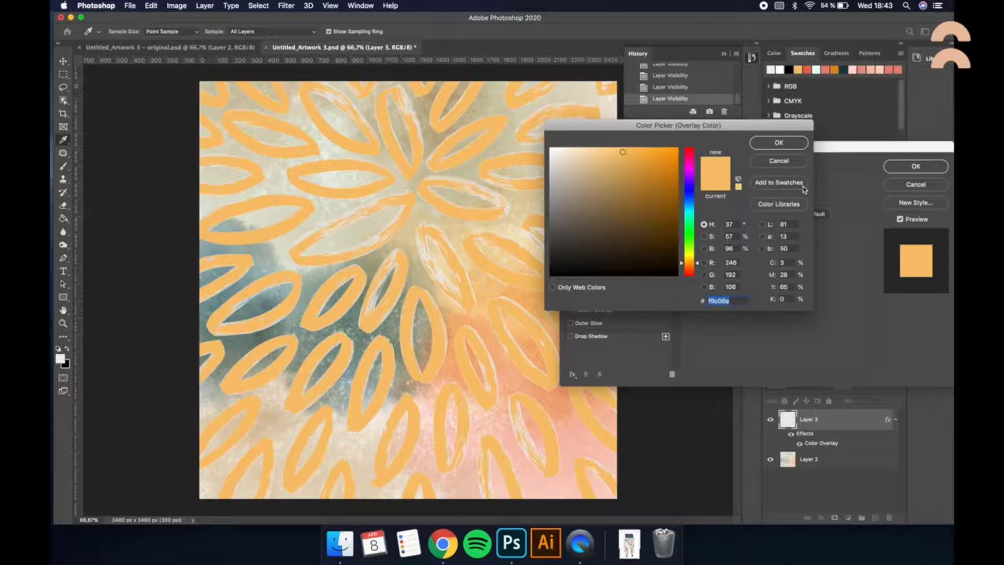
left_click_drag(623, 152, 529, 143)
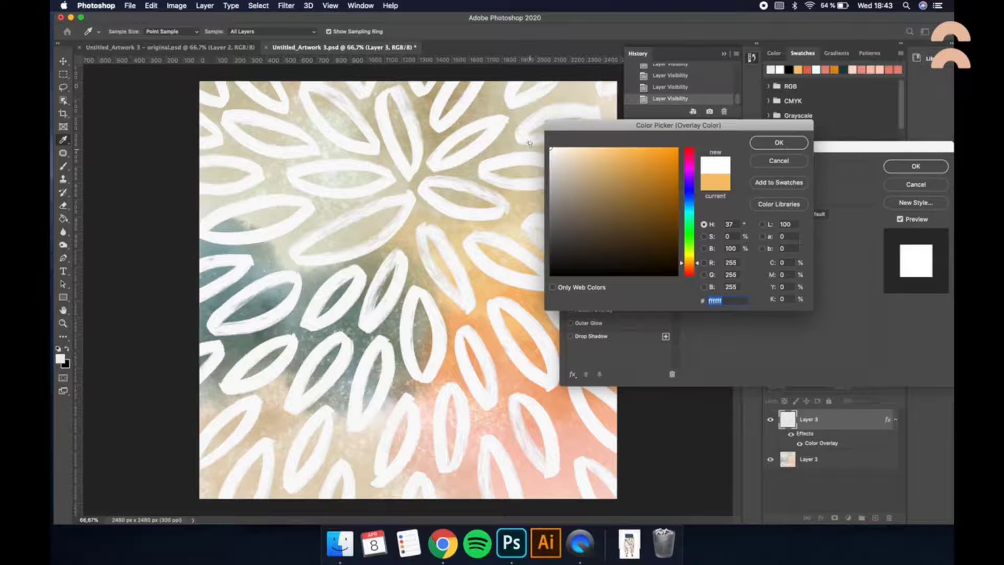
left_click(779, 142)
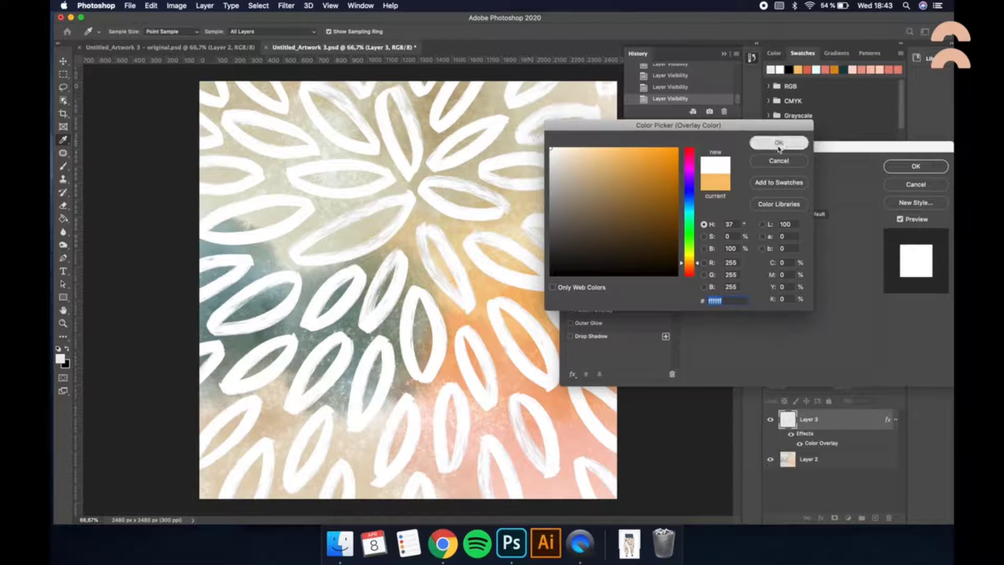
left_click(915, 166)
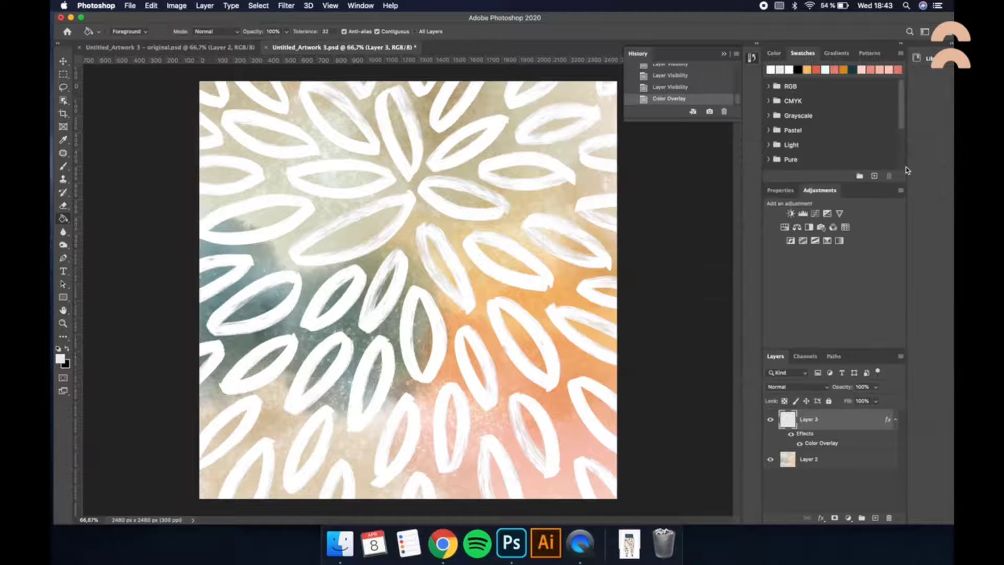
- Save the artwork as a separate copy with "- col sep" added to its file name
left_click(129, 6)
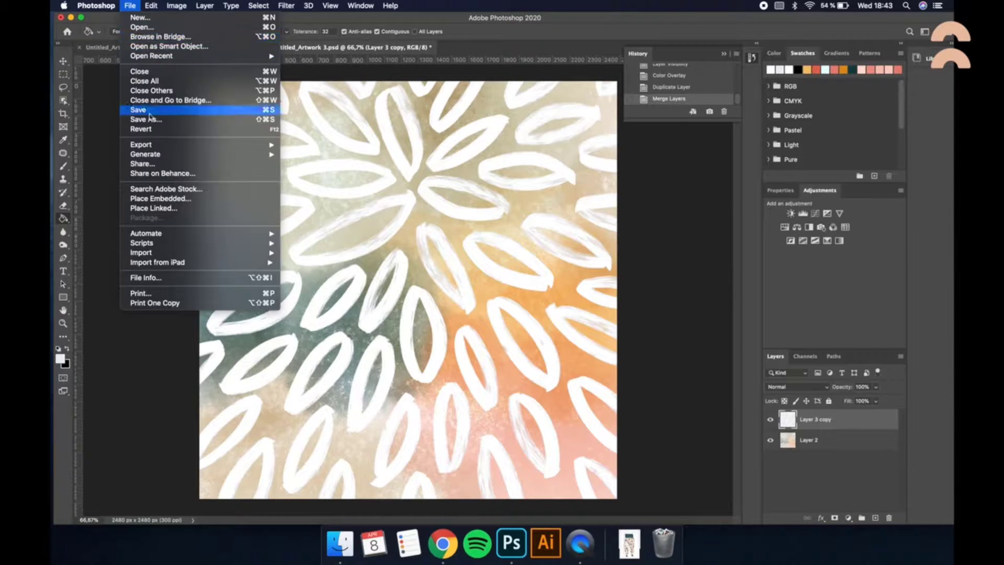
left_click(146, 120)
left_click(688, 318)
left_click(130, 6)
left_click(146, 119)
left_click(514, 102)
type("- col sep")
key("Return")
key("Return")
- Reopen Untitled_Artwork 3.psd, collapse the history list and move the col sep document behind it in the document order
left_click(131, 6)
left_click(141, 27)
left_click(353, 278)
double_click(356, 280)
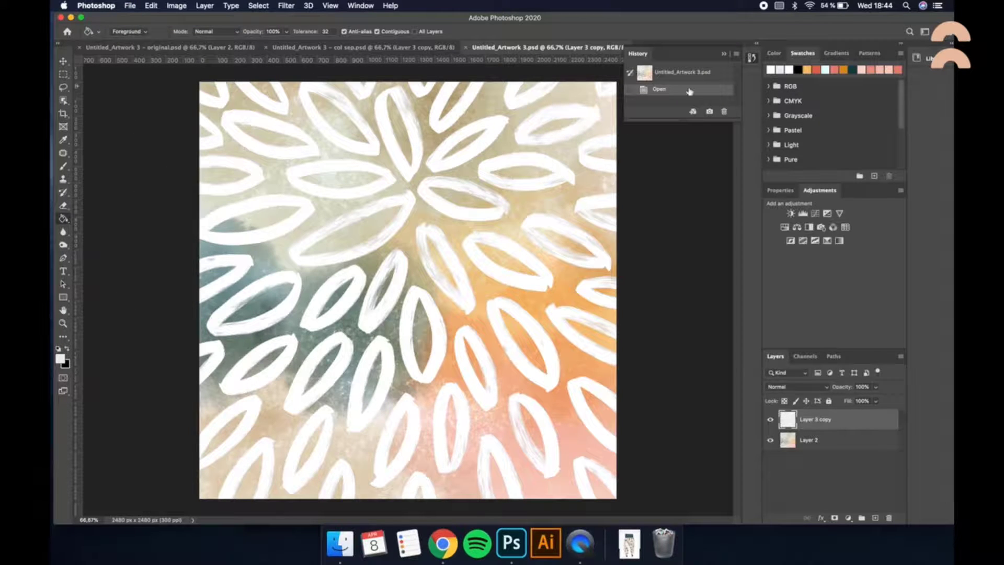
left_click(727, 55)
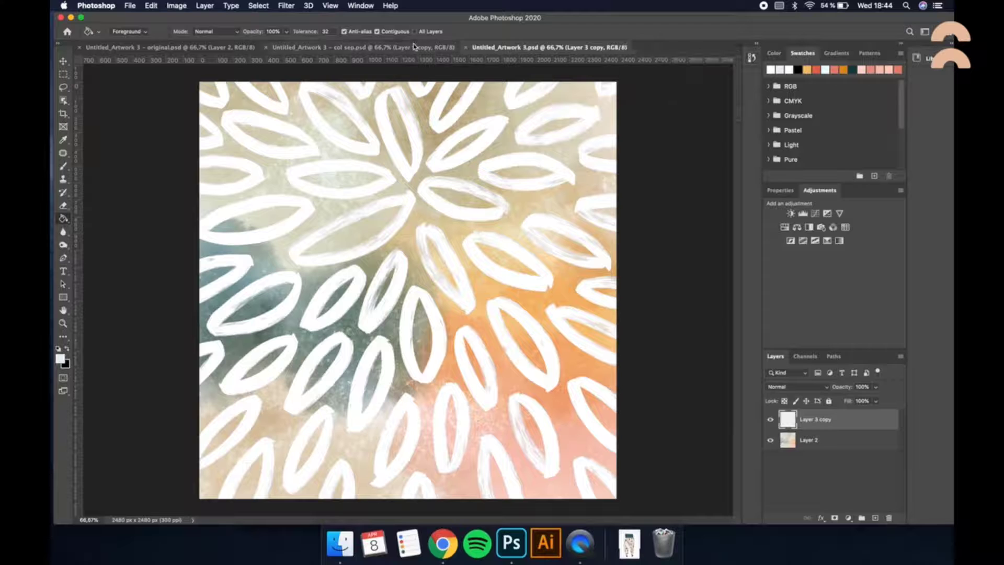
left_click(414, 47)
left_click_drag(415, 47, 622, 53)
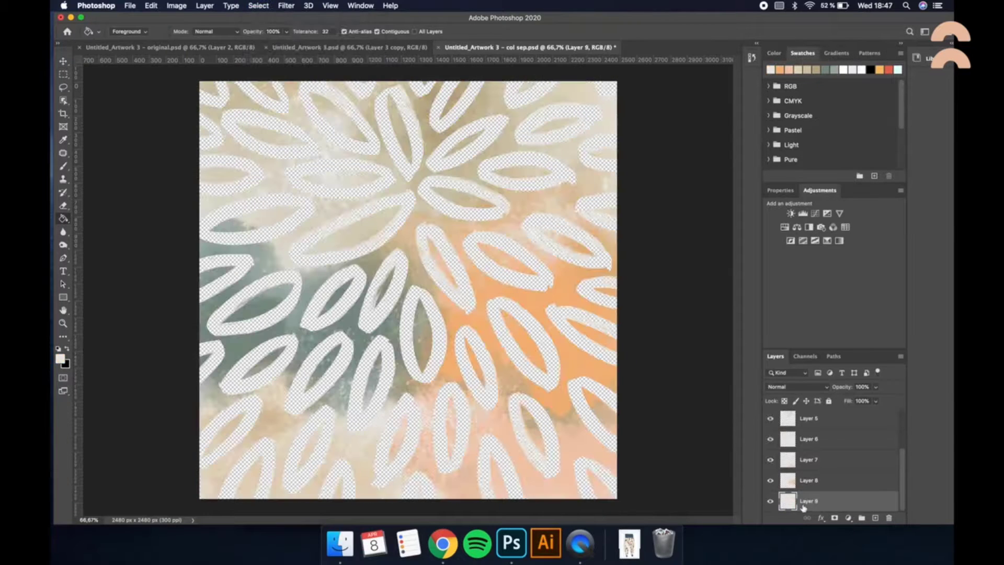
- Copy the white leaf layer from Untitled_Artwork 3.psd into the col sep document and align it with the canvas
left_click(300, 47)
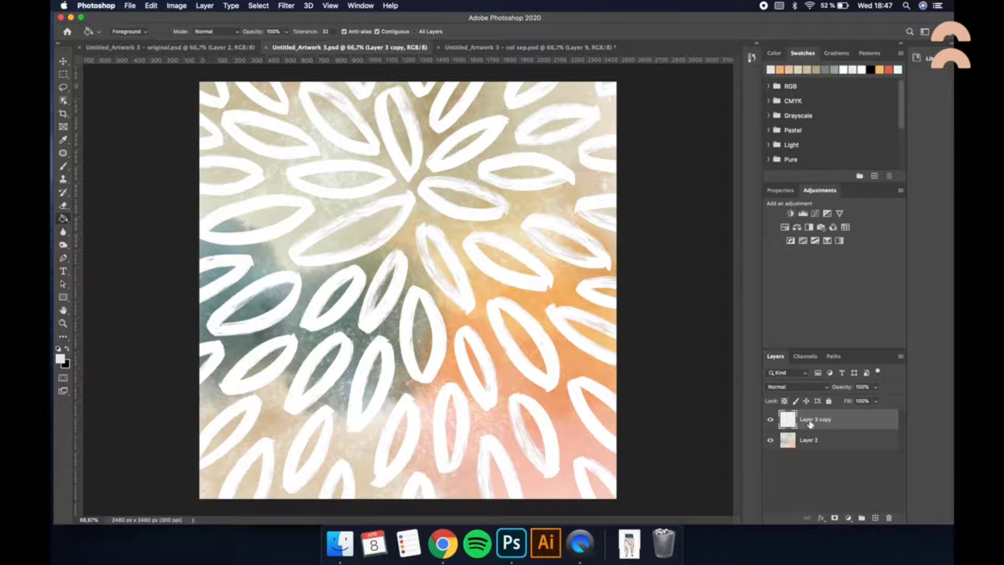
left_click_drag(810, 423, 381, 241)
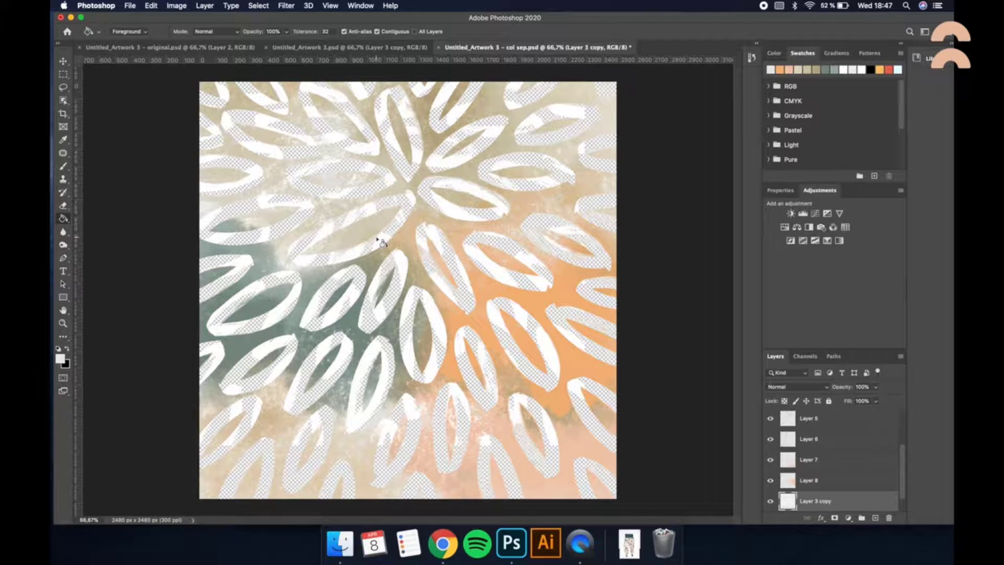
key("ctrl+t")
mouse_move(544, 246)
left_mouse_down()
mouse_move(511, 242)
mouse_move(516, 325)
mouse_move(473, 262)
left_mouse_up()
key("Return")
- Clear the loaded selection's area from the other colour layers and deselect
scroll(845, 488, "up", 3)
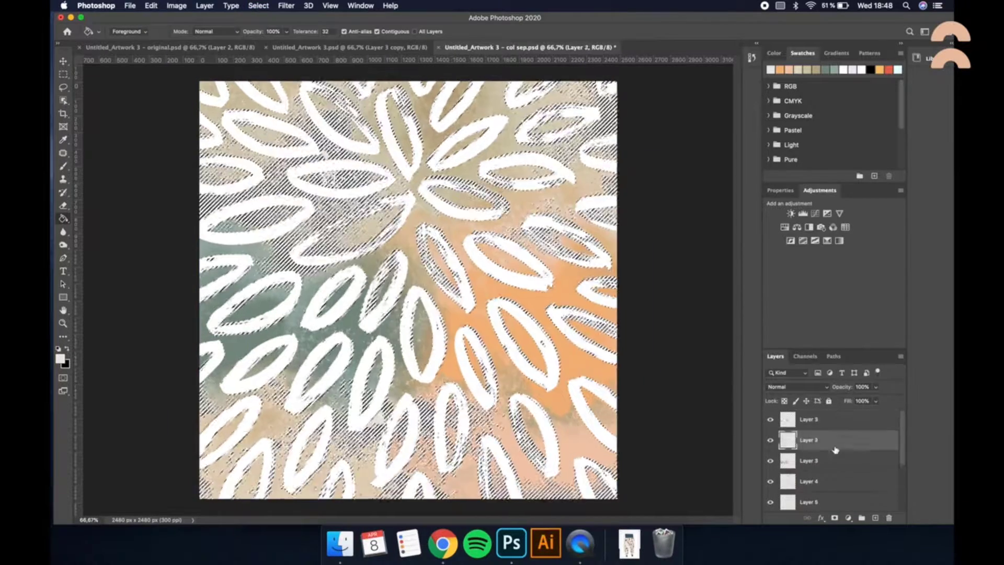
left_click(831, 460)
key("ctrl+d")
scroll(832, 471, "down", 4)
left_click(815, 501)
key("super+d")
- Move the bottom layer higher in the stack and load layer transparency as a selection to remove overlapping colour
left_click_drag(838, 502, 836, 419)
left_click(258, 6)
left_click(277, 224)
scroll(831, 470, "down", 4)
left_click(829, 503)
left_click(259, 6)
left_click(277, 223)
left_click(588, 210)
left_click(258, 6)
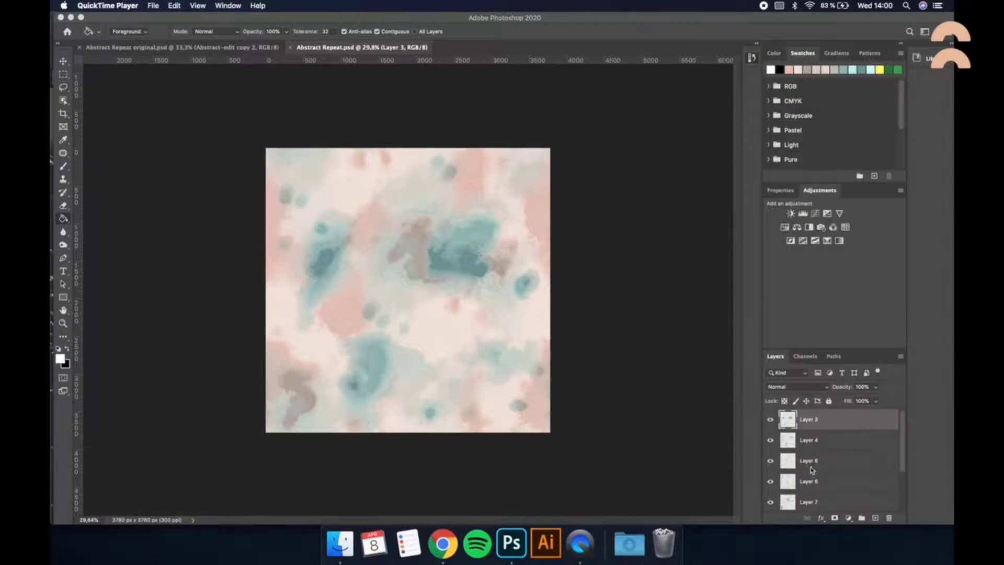
- Rename the bottom layer of the abstract repeat as "background"
left_click(816, 502)
double_click(814, 503)
type("backgrou")
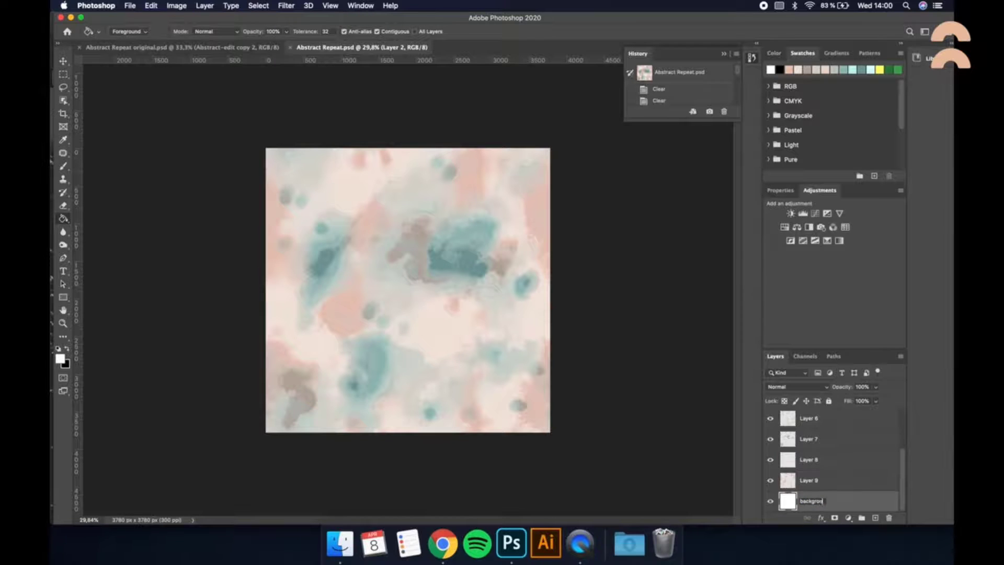
key("Return")
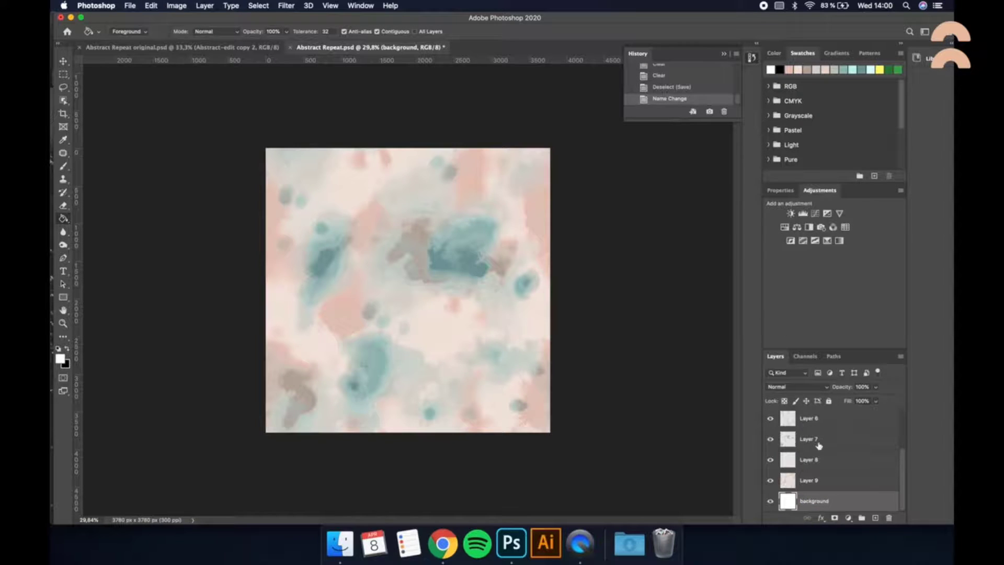
- Rename the top three colour layers as col1, col2 and col3
scroll(818, 446, "up", 3)
double_click(808, 420)
type("col1")
key("Tab")
type("col2")
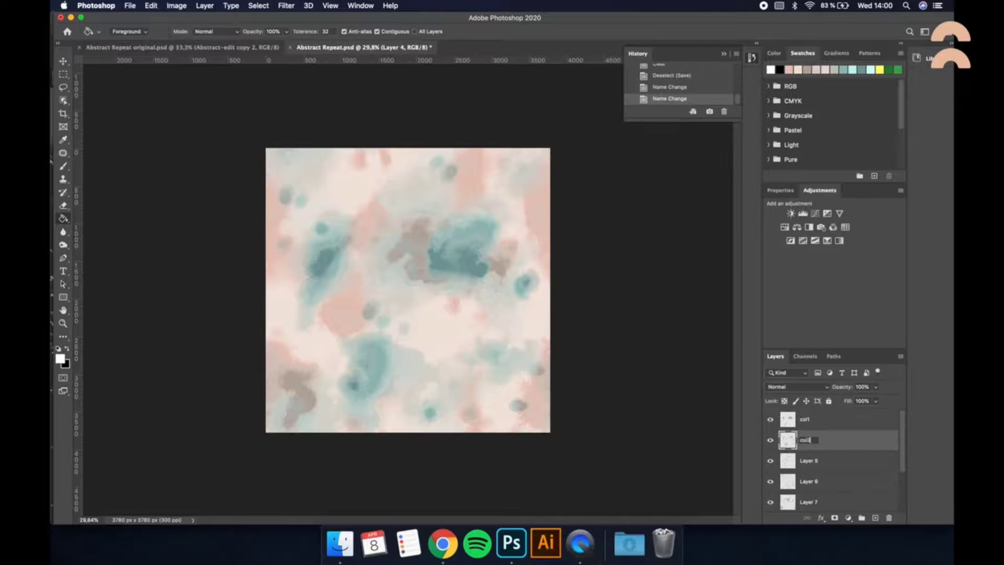
key("Tab")
type("col")
key("Tab")
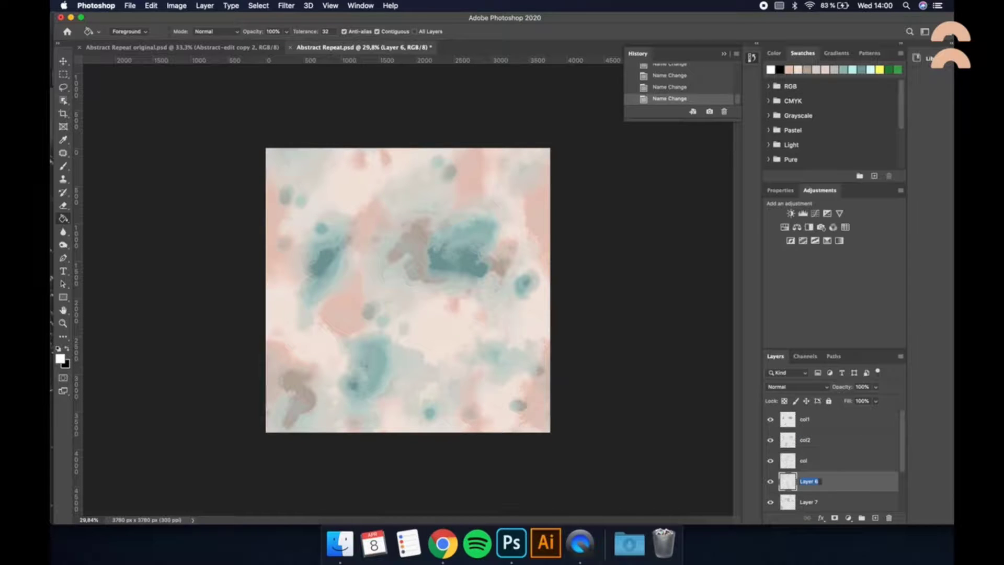
left_click(816, 460)
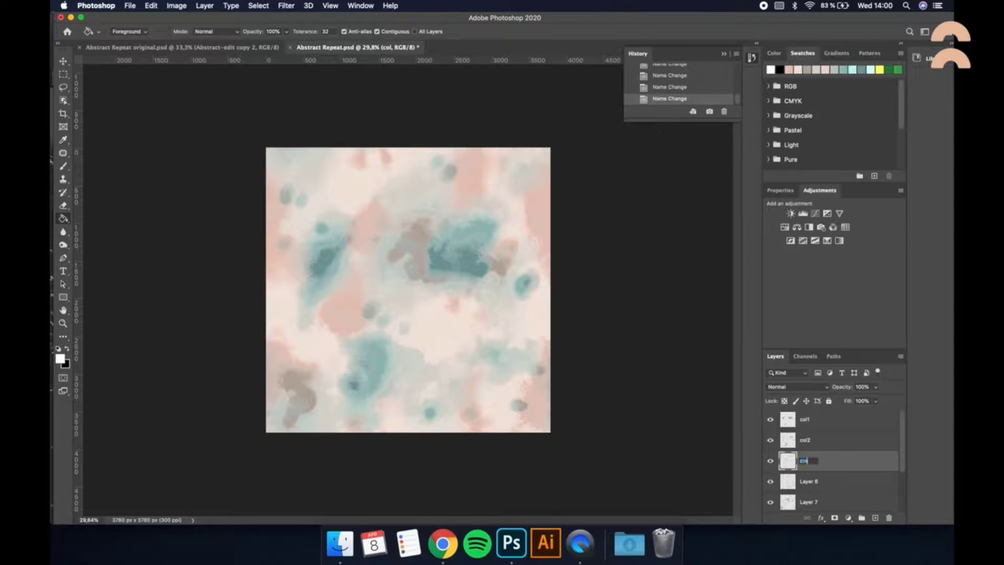
type("3")
key("Tab")
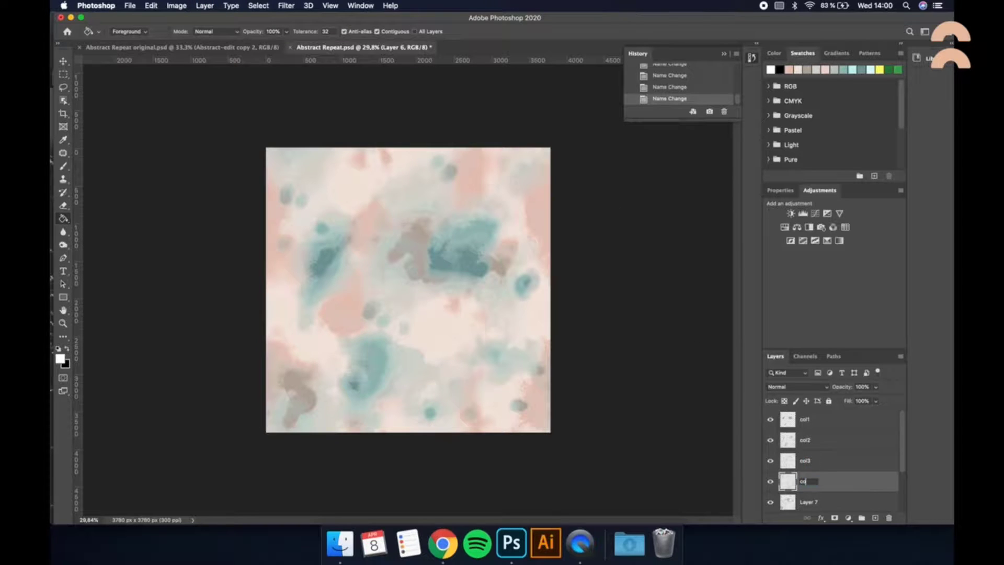
- Rename the remaining four colour layers as col4, col5, col6 and col7
key("Tab")
type("col5")
key("Tab")
key("Tab")
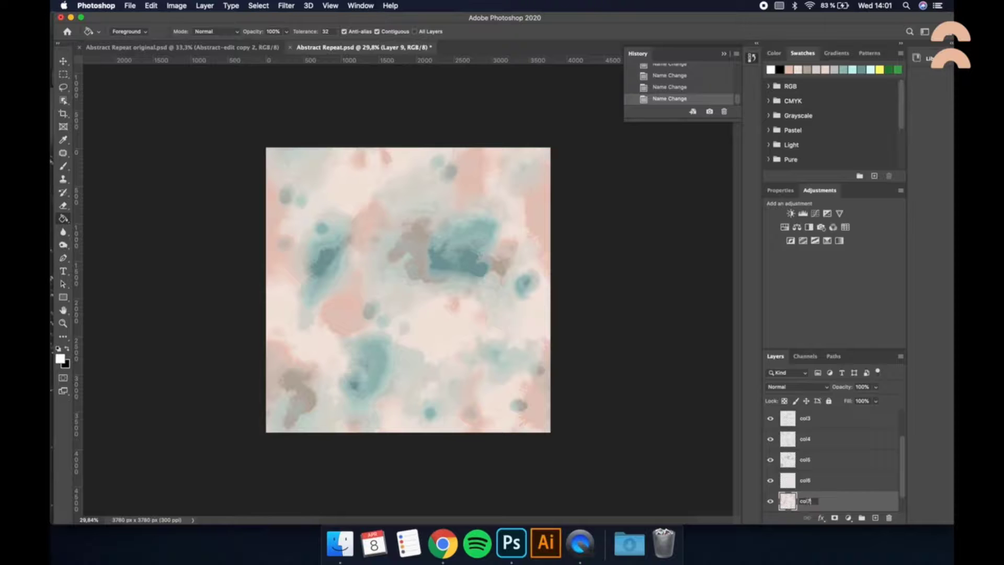
type("col7")
key("Tab")
key("Return")
- Group all layers from the background up to col1 and name the group "colours"
left_click(839, 503)
scroll(838, 472, "up", 3)
left_click(828, 426, "shift")
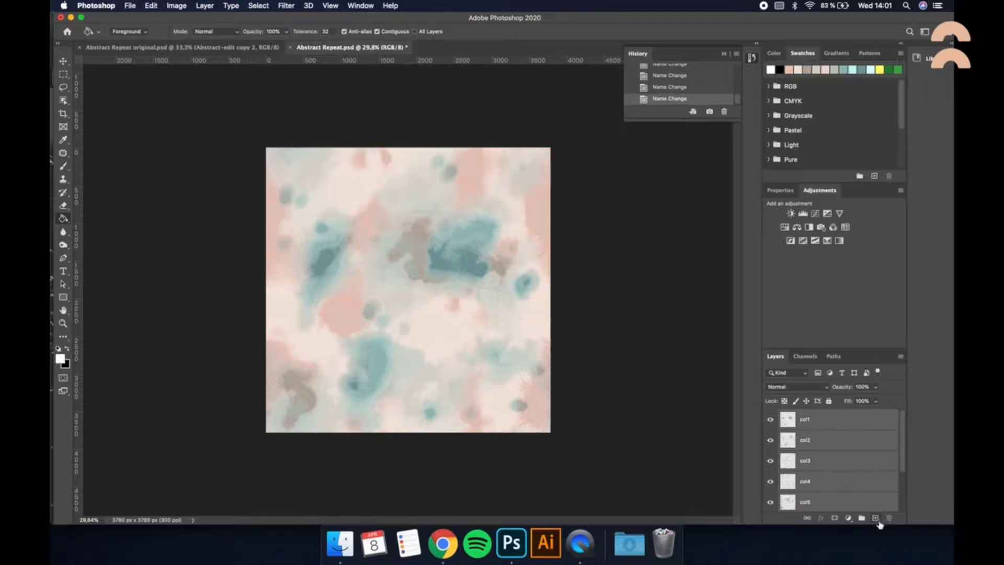
left_click(862, 518)
type("colours")
key("Return")
- Duplicate the colours group, merge the copy into a single layer and name it "1 layer - 32 cm repeat"
left_click_drag(816, 415, 876, 518)
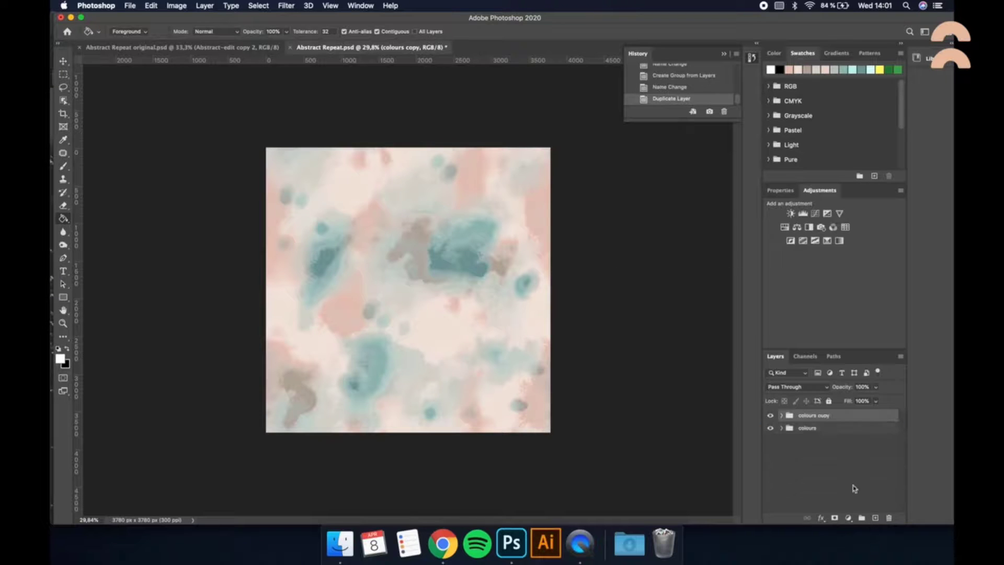
key("super+e")
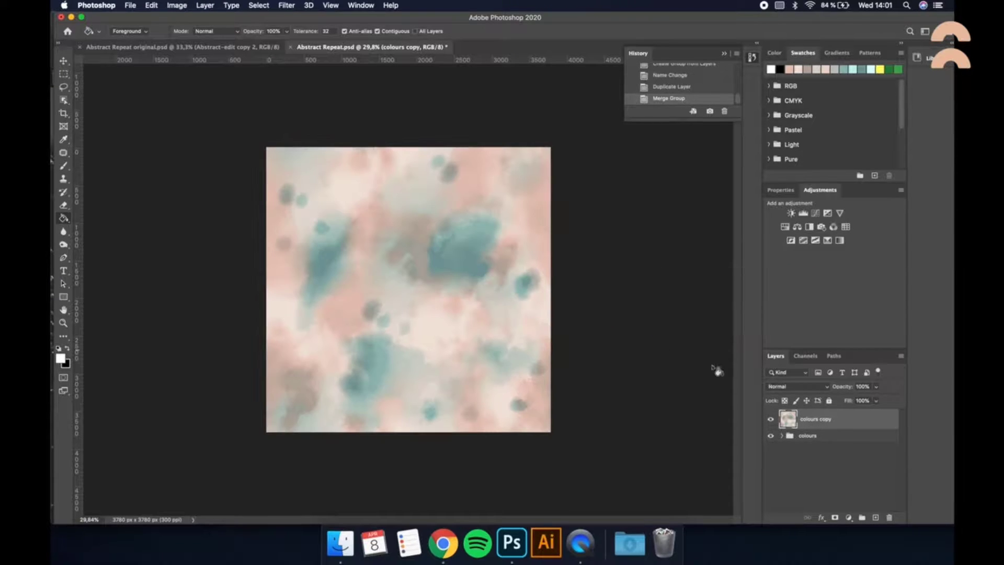
type("1")
key("Return")
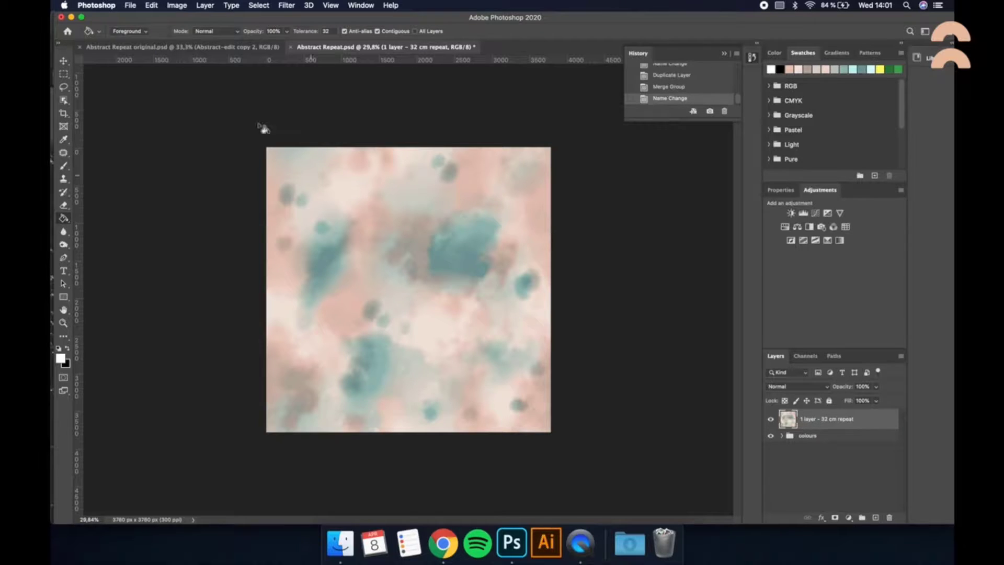
- Look up the image size of the abstract repeat document
key("super+z")
left_click(176, 6)
left_click(183, 85)
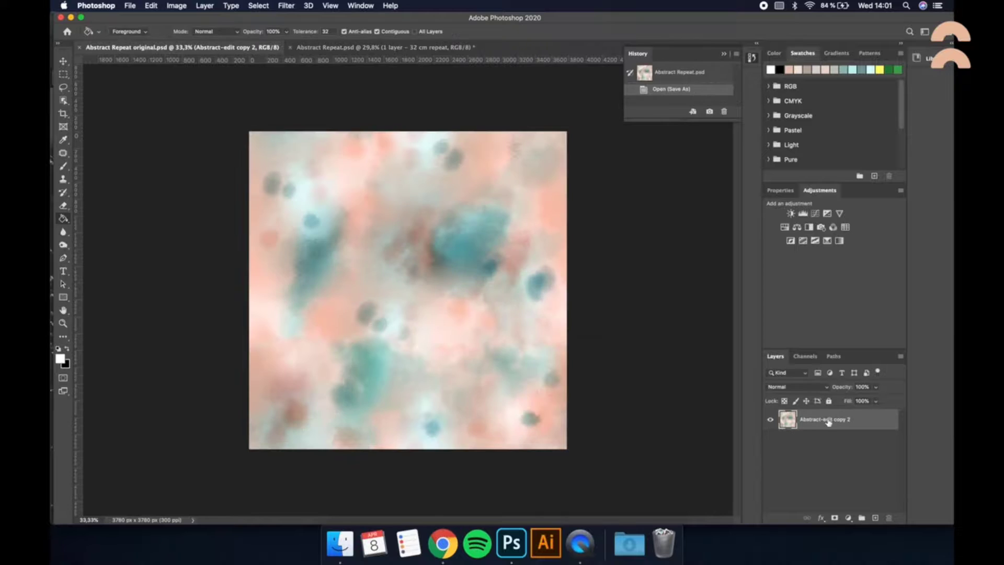
- Copy the artwork layer from Abstract Repeat original.psd into Abstract Repeat.psd and align it with the canvas
left_click_drag(828, 421, 421, 313)
key("super+t")
left_click_drag(515, 352, 518, 331)
key("Return")
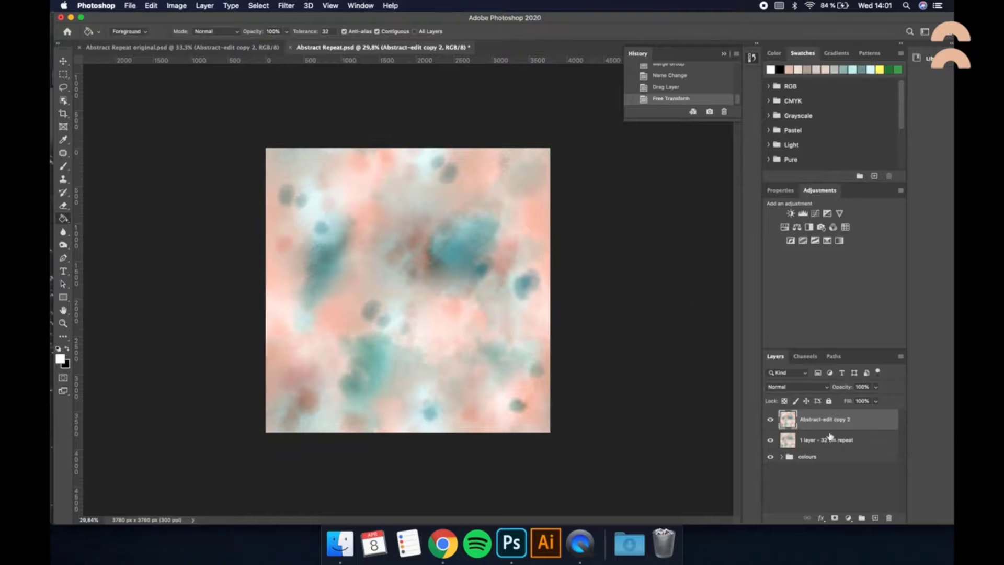
- Move the original artwork below the colours group, place it in a new group and rename the layer "ORIGINAL - 1 layer - 32 cm repeat"
left_click_drag(830, 435, 831, 463)
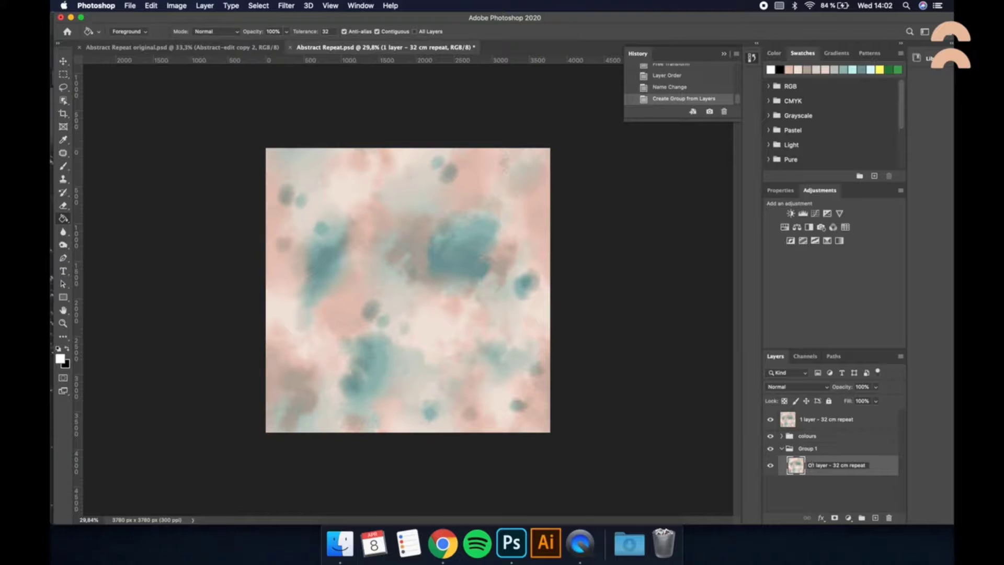
type("ORIGINAL - 1 layer - 32 cm repeat")
key("Return")
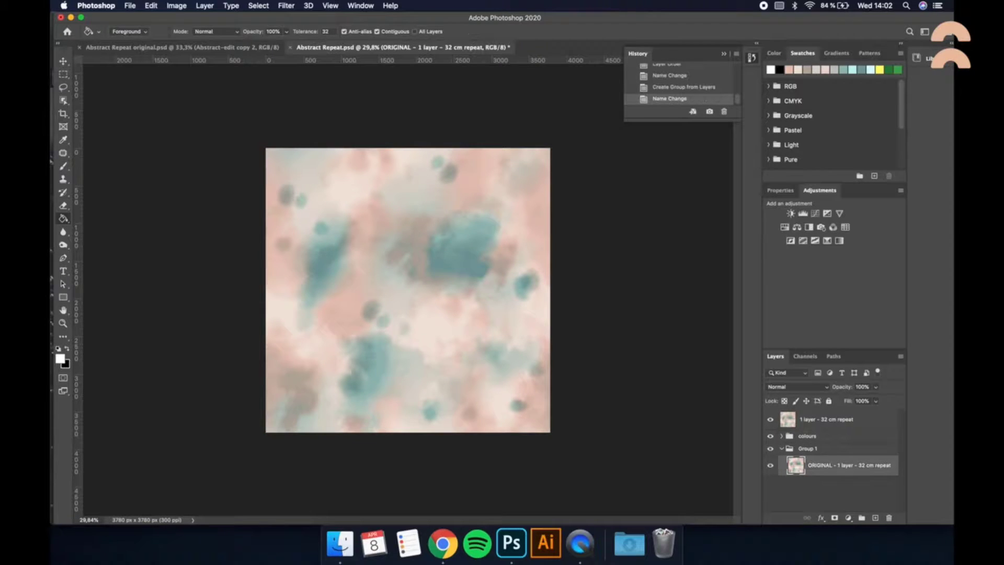
- Collapse the group holding the original artwork and rename it "digital"
left_click(782, 449)
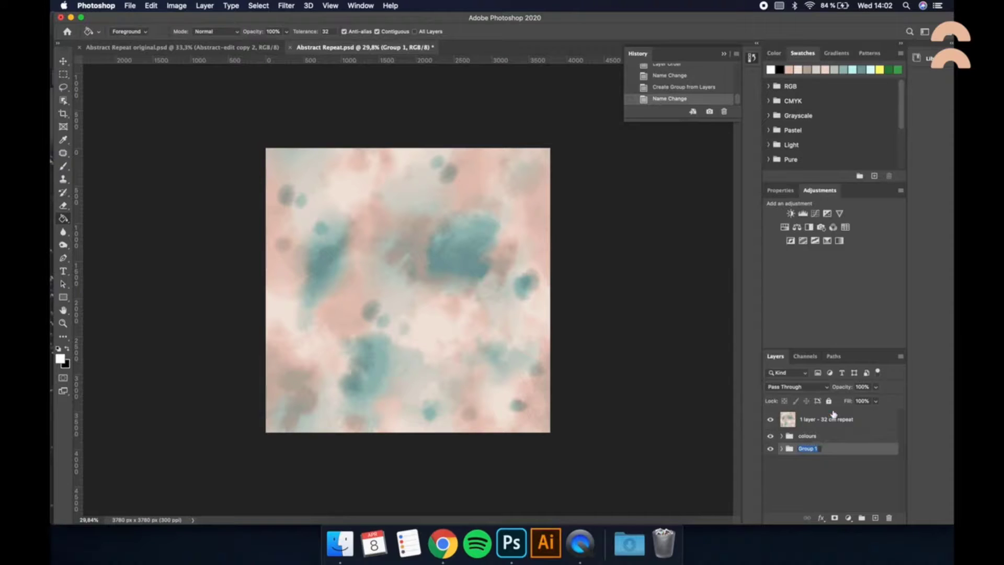
type("o")
key("Return")
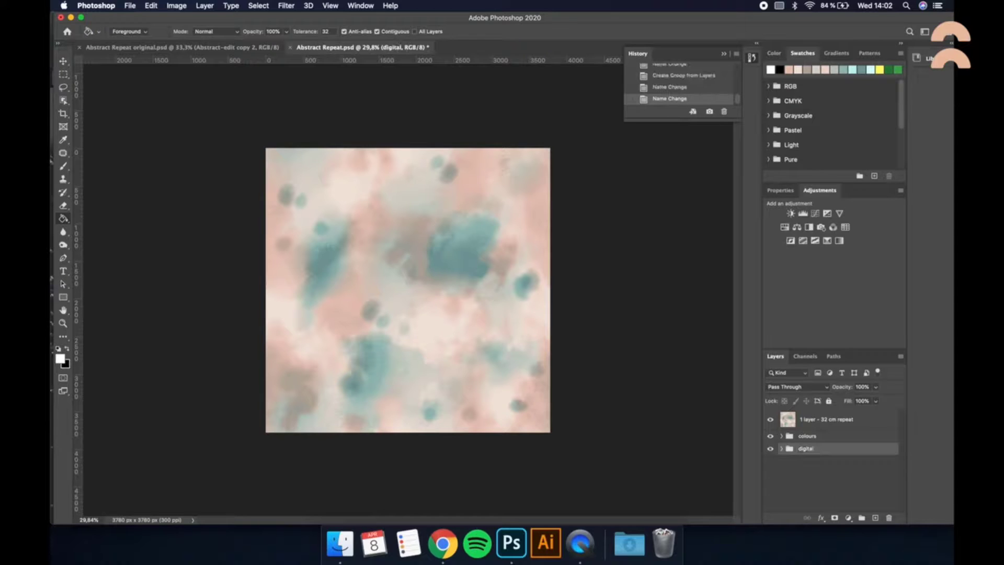
- Lock the single repeat layer together with the colours and digital groups, deselect them and save the file
left_click(856, 423)
left_click(852, 449, "shift")
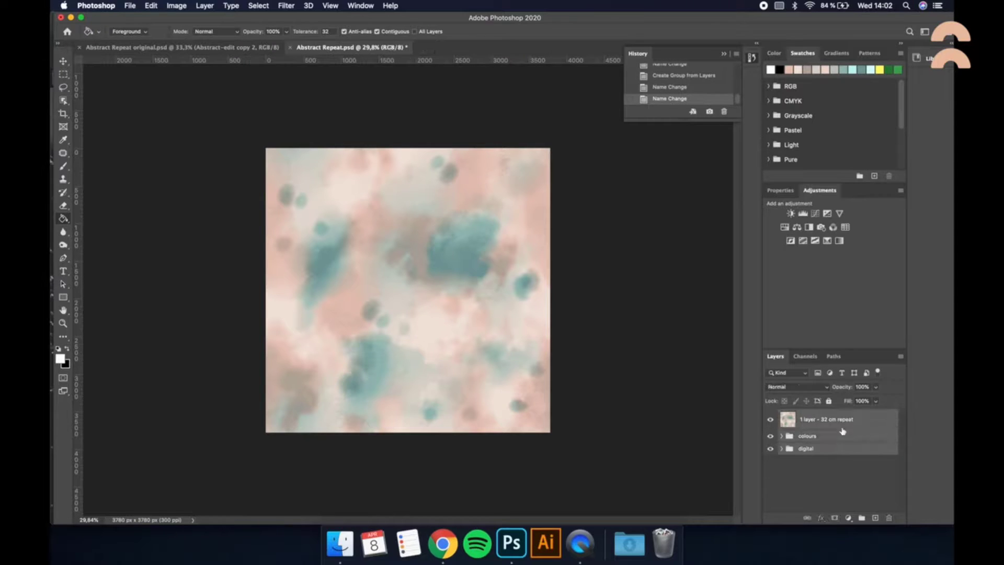
left_click(828, 400)
left_click(832, 494)
key("super+s")
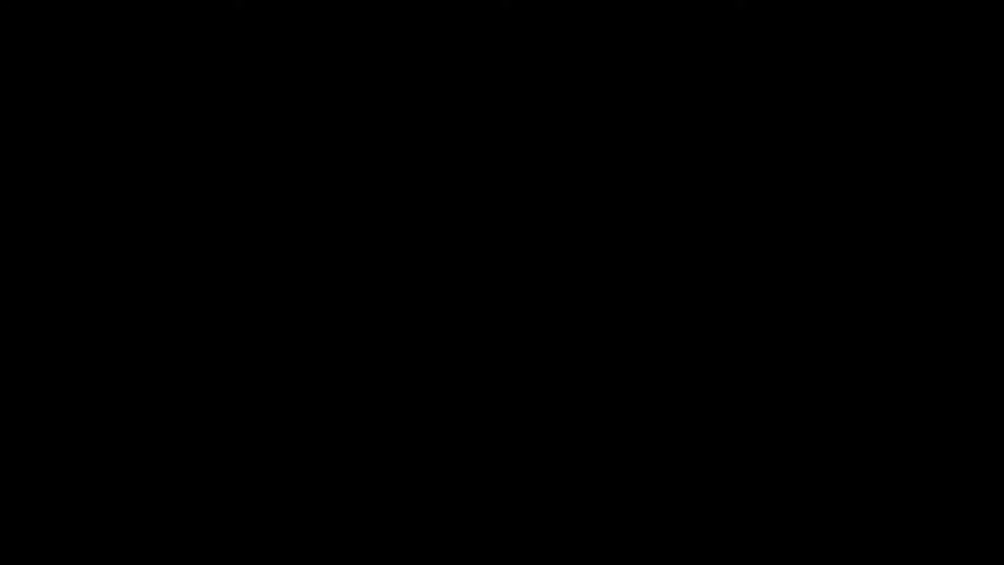